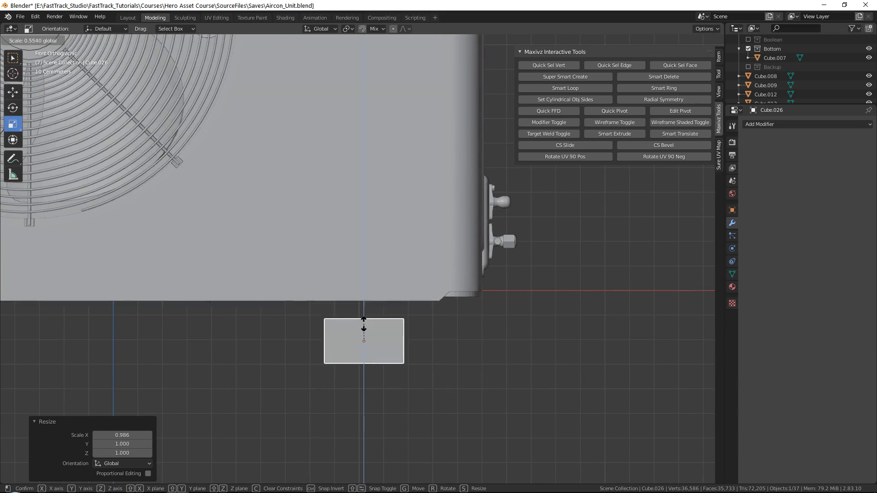
Step: Flatten the new box along Z and raise it against the underside of the air-conditioner casing
{"action": "left_click", "coordinate": [364, 325]}
{"action": "key", "text": "w"}
{"action": "left_click_drag", "start_coordinate": [363, 309], "coordinate": [367, 282]}
Step: Stretch the box along Y into a long support bar and move it about 1.1 m along Y under the unit
{"action": "scroll", "coordinate": [367, 283], "scroll_direction": "down", "scroll_amount": 5}
{"action": "middle_click_drag", "start_coordinate": [367, 282], "coordinate": [343, 293]}
{"action": "key", "text": "r"}
{"action": "left_click_drag", "start_coordinate": [344, 291], "coordinate": [516, 266]}
{"action": "key", "text": "w"}
{"action": "left_click_drag", "start_coordinate": [334, 291], "coordinate": [451, 276]}
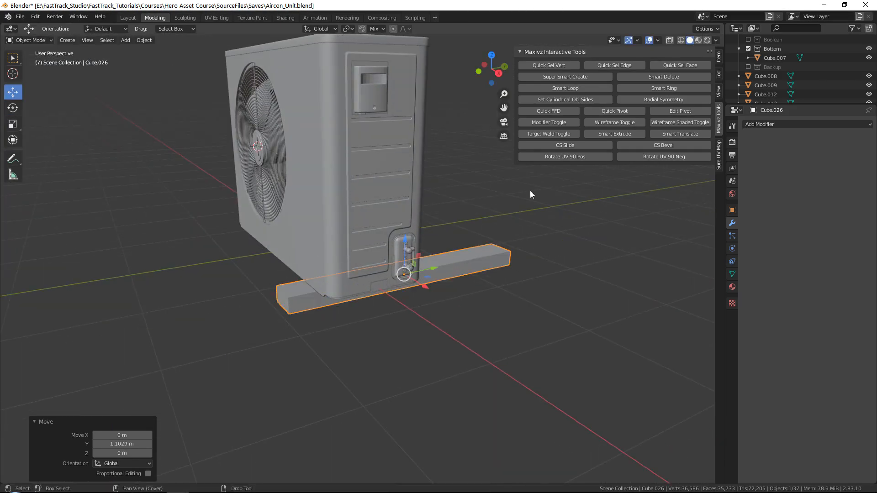
Step: Turn on the wireframe overlay, scale the support bar down slightly and raise it about 0.023 m along Z
{"action": "left_click", "coordinate": [612, 122]}
{"action": "scroll", "coordinate": [460, 255], "scroll_direction": "up", "scroll_amount": 3}
{"action": "mouse_move", "coordinate": [384, 259]}
{"action": "middle_mouse_down"}
{"action": "mouse_move", "coordinate": [460, 256]}
{"action": "mouse_move", "coordinate": [344, 252]}
{"action": "mouse_move", "coordinate": [375, 256]}
{"action": "middle_mouse_up"}
{"action": "scroll", "coordinate": [460, 255], "scroll_direction": "down", "scroll_amount": 3}
{"action": "key", "text": "r"}
{"action": "left_click_drag", "start_coordinate": [401, 273], "coordinate": [370, 243]}
{"action": "scroll", "coordinate": [367, 274], "scroll_direction": "up", "scroll_amount": 4}
{"action": "key", "text": "w"}
{"action": "scroll", "coordinate": [370, 243], "scroll_direction": "down", "scroll_amount": 3}
{"action": "middle_click_drag", "start_coordinate": [371, 242], "coordinate": [539, 250]}
{"action": "scroll", "coordinate": [451, 262], "scroll_direction": "up", "scroll_amount": 1}
{"action": "middle_click_drag", "start_coordinate": [455, 250], "coordinate": [422, 260]}
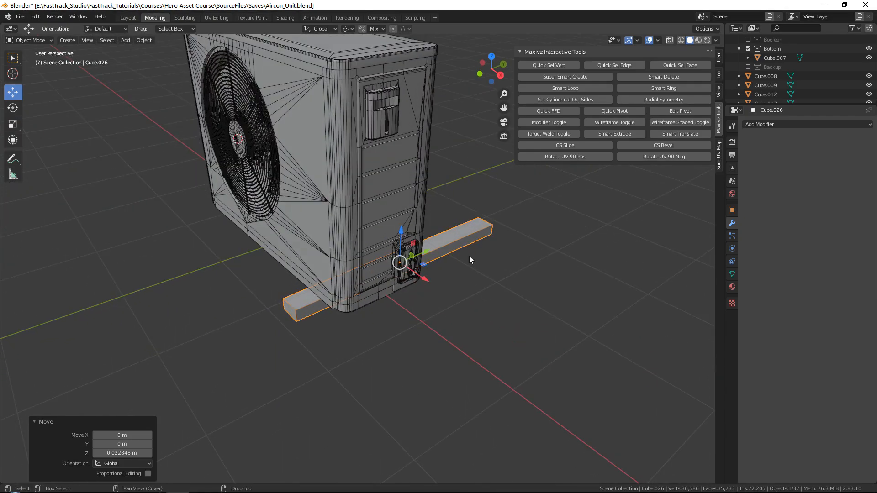
Step: Check the bracket in the reference photo and adjust the support bar's position beneath the unit to match
{"action": "key", "text": "alt+Tab"}
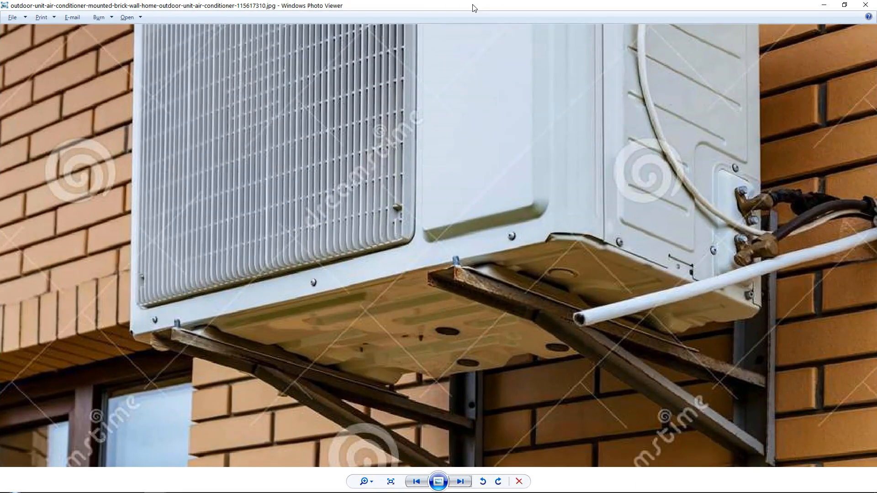
{"action": "key", "text": "alt+Tab"}
{"action": "middle_click_drag", "start_coordinate": [191, 275], "coordinate": [416, 279]}
{"action": "left_click_drag", "start_coordinate": [416, 275], "coordinate": [428, 271]}
{"action": "left_click", "coordinate": [478, 292]}
{"action": "scroll", "coordinate": [440, 303], "scroll_direction": "down", "scroll_amount": 2}
{"action": "middle_click_drag", "start_coordinate": [441, 306], "coordinate": [411, 287]}
Step: Switch to the reference photo in Windows Photo Viewer and examine the wall bracket under the unit up close
{"action": "key", "text": "alt+Tab"}
{"action": "scroll", "coordinate": [365, 225], "scroll_direction": "up", "scroll_amount": 3}
{"action": "scroll", "coordinate": [365, 225], "scroll_direction": "up", "scroll_amount": 2}
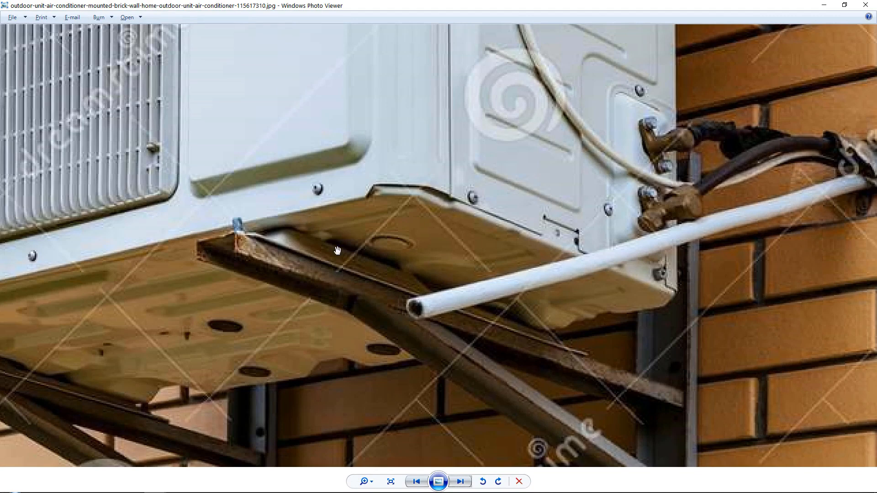
{"action": "left_click_drag", "start_coordinate": [311, 293], "coordinate": [257, 215]}
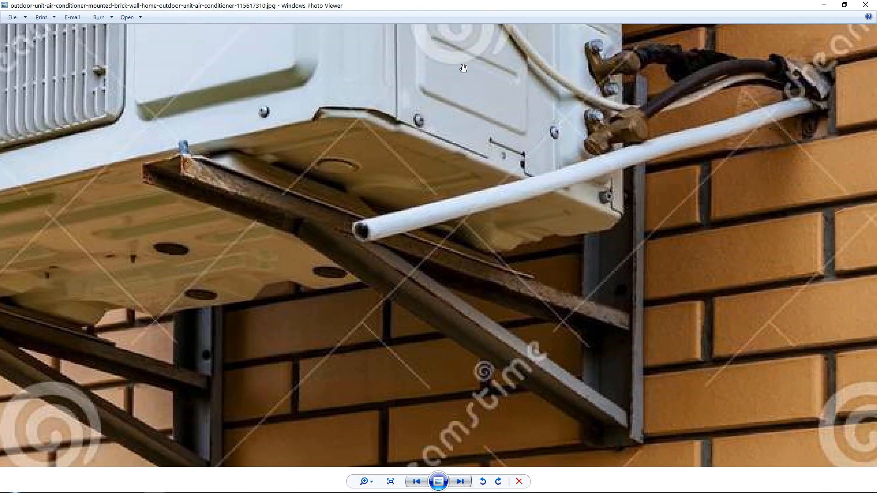
{"action": "key", "text": "alt+Tab"}
Step: In Edit Mode, raise the support bar's bottom face along Z to make the bar thinner
{"action": "left_click", "coordinate": [427, 285]}
{"action": "scroll", "coordinate": [372, 300], "scroll_direction": "up", "scroll_amount": 5}
{"action": "key", "text": "Tab"}
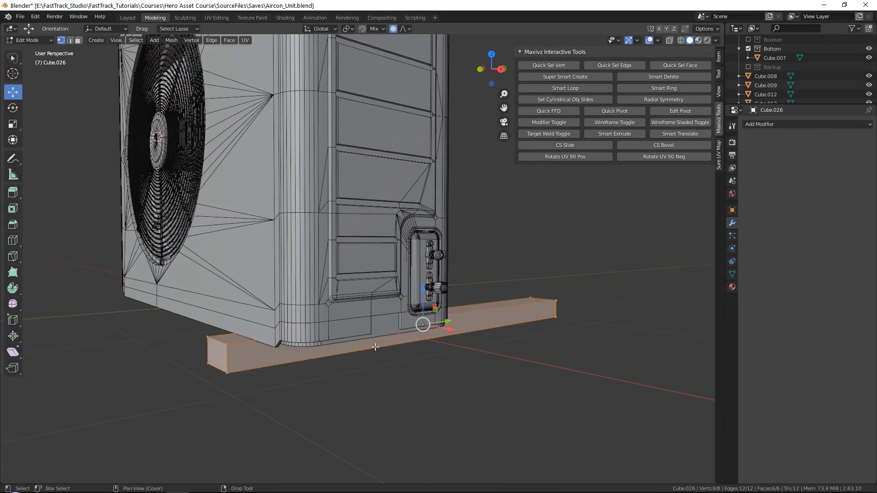
{"action": "middle_click_drag", "start_coordinate": [373, 348], "coordinate": [412, 345]}
{"action": "key", "text": "3"}
{"action": "left_click", "coordinate": [413, 352]}
{"action": "key", "text": "g"}
{"action": "key", "text": "z"}
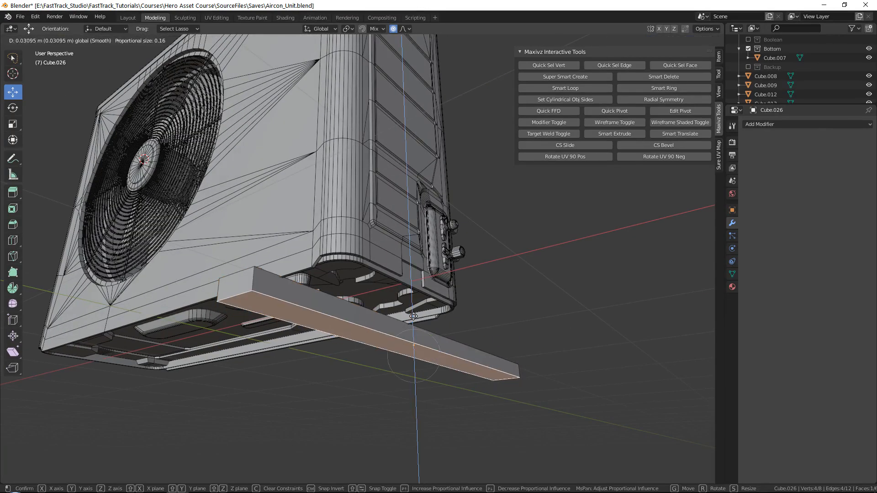
{"action": "left_click", "coordinate": [413, 317]}
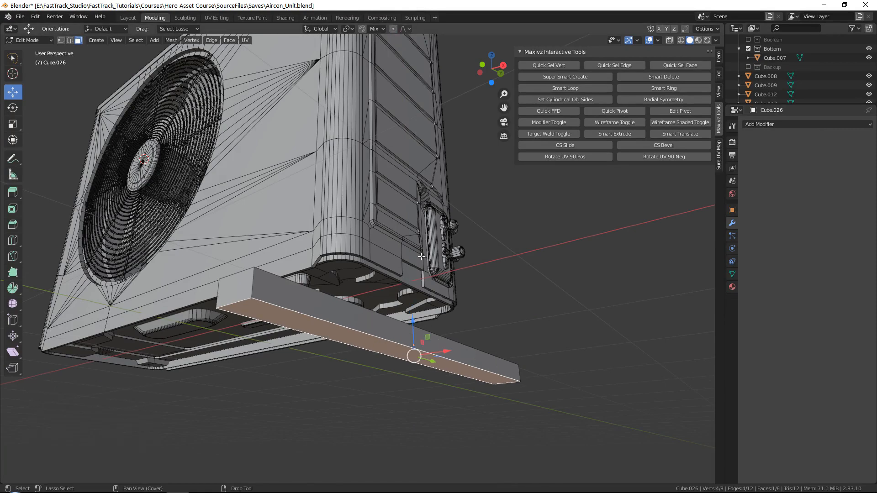
{"action": "left_click_drag", "start_coordinate": [412, 324], "coordinate": [413, 317]}
Step: Shift the support bar's end faces to adjust its length, moving the rear face about -0.22 m along Y
{"action": "middle_click_drag", "start_coordinate": [481, 307], "coordinate": [396, 311]}
{"action": "left_click_drag", "start_coordinate": [423, 291], "coordinate": [255, 282]}
{"action": "middle_click_drag", "start_coordinate": [256, 282], "coordinate": [490, 286]}
{"action": "left_click_drag", "start_coordinate": [456, 286], "coordinate": [437, 285]}
{"action": "middle_click_drag", "start_coordinate": [436, 285], "coordinate": [264, 314]}
{"action": "middle_click_drag", "start_coordinate": [309, 255], "coordinate": [401, 302]}
{"action": "left_click_drag", "start_coordinate": [401, 302], "coordinate": [389, 286]}
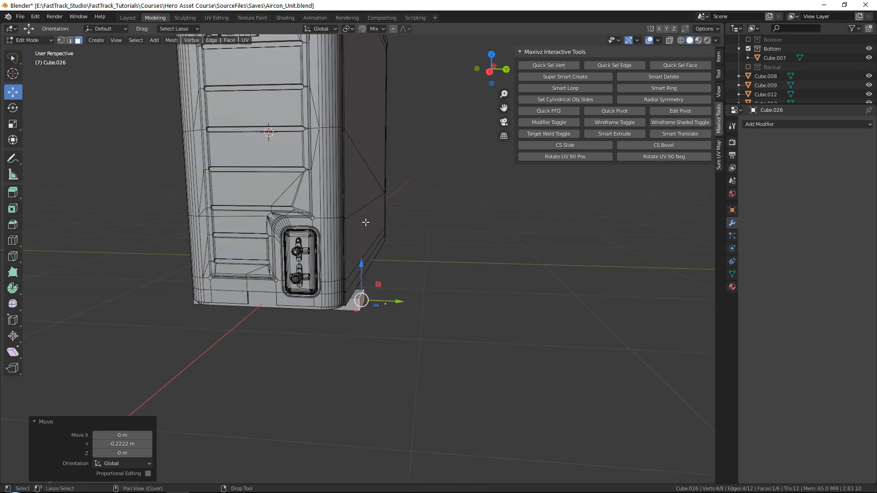
Step: Examine the bar's overhang around the unit and compare it with the pipes and bracket in the reference photo
{"action": "middle_click_drag", "start_coordinate": [380, 201], "coordinate": [301, 323]}
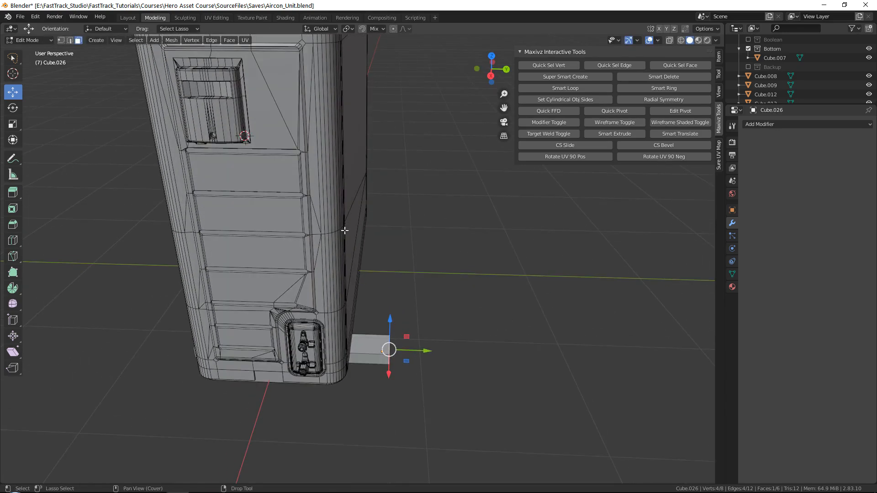
{"action": "middle_click_drag", "start_coordinate": [412, 168], "coordinate": [334, 438]}
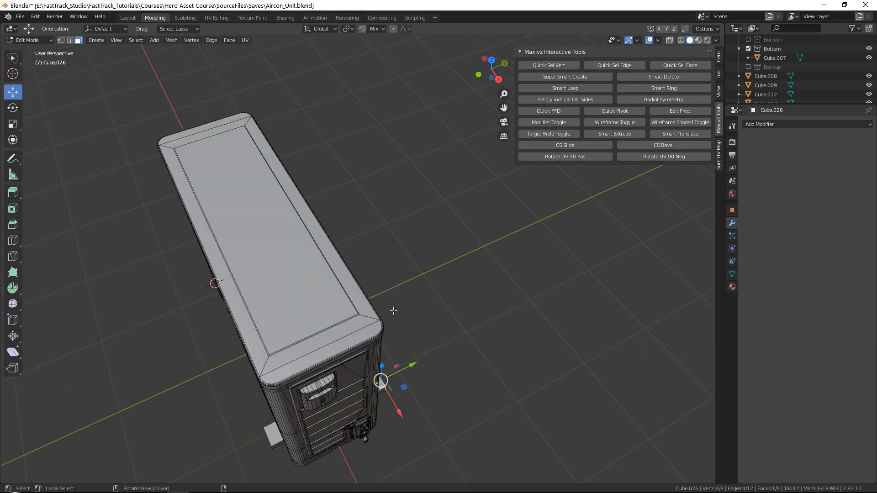
{"action": "middle_click_drag", "start_coordinate": [393, 313], "coordinate": [406, 334]}
{"action": "middle_click_drag", "start_coordinate": [411, 271], "coordinate": [401, 226]}
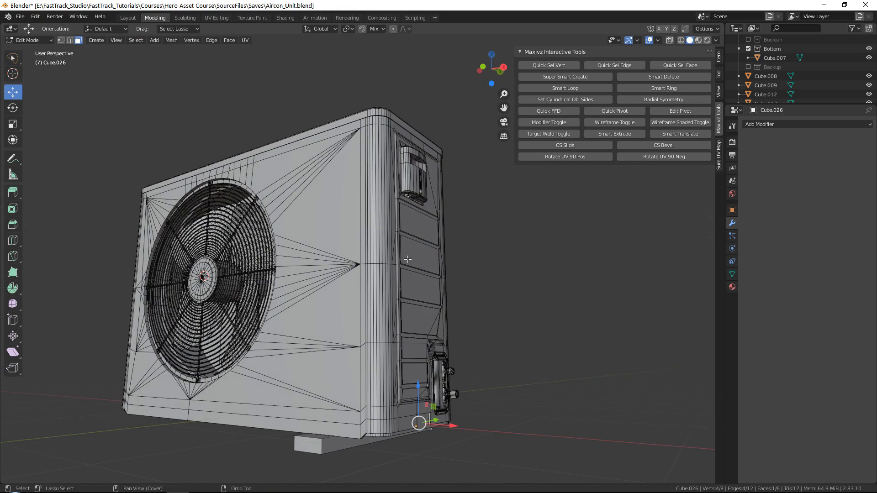
{"action": "middle_click_drag", "start_coordinate": [455, 276], "coordinate": [401, 222]}
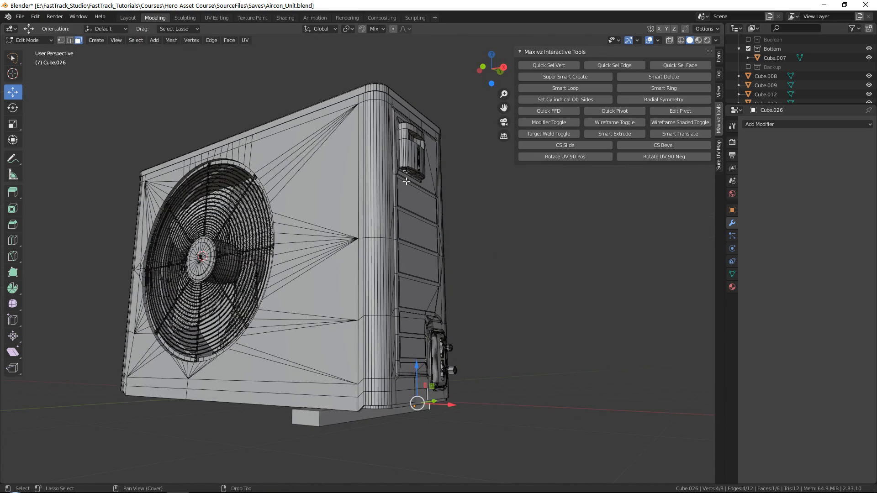
{"action": "middle_click_drag", "start_coordinate": [453, 227], "coordinate": [302, 196]}
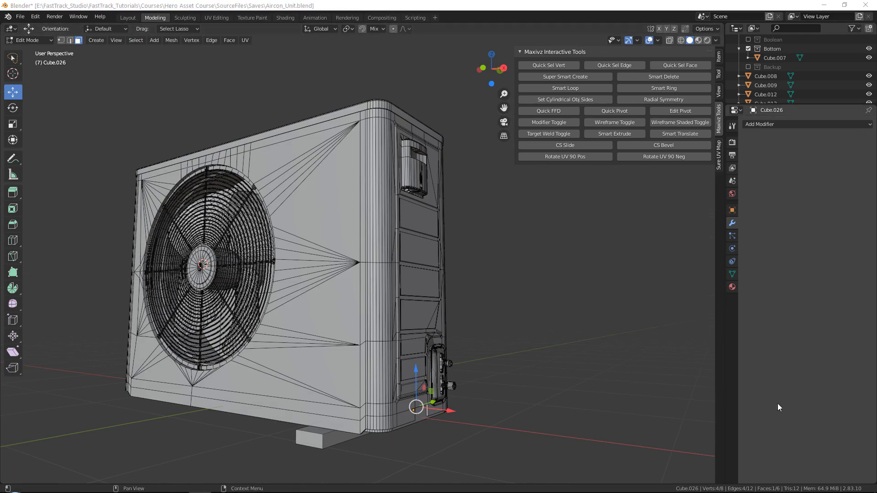
{"action": "key", "text": "alt+Tab"}
{"action": "scroll", "coordinate": [421, 206], "scroll_direction": "up", "scroll_amount": 5}
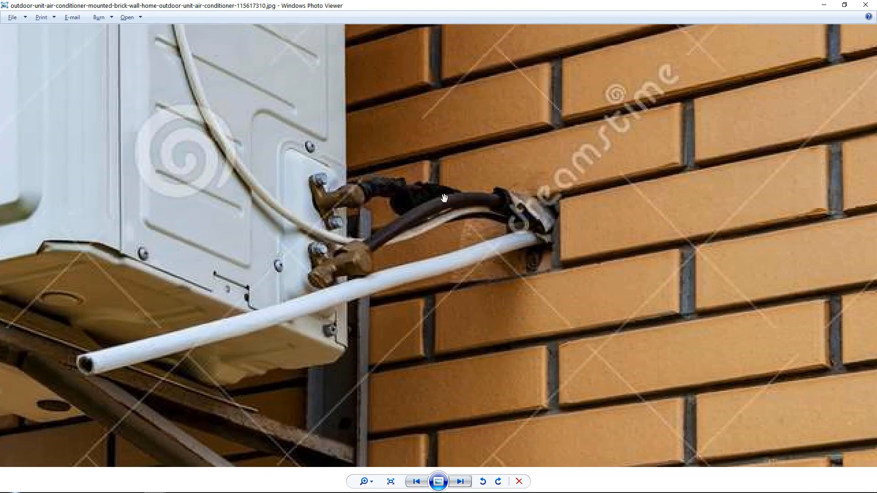
{"action": "key", "text": "alt+Tab"}
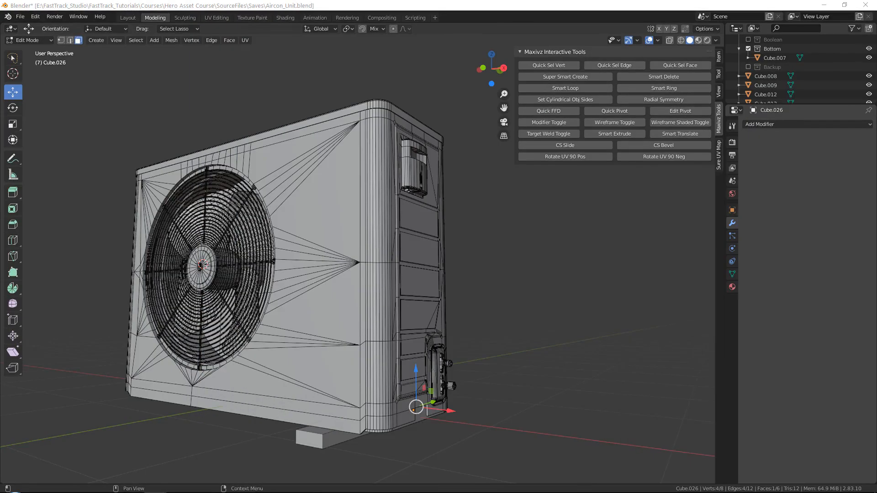
Step: Fine-tune the position of the bar's rear end face along Y and return to Object Mode
{"action": "scroll", "coordinate": [451, 178], "scroll_direction": "up", "scroll_amount": 2}
{"action": "middle_click_drag", "start_coordinate": [450, 223], "coordinate": [366, 225]}
{"action": "middle_click_drag", "start_coordinate": [406, 178], "coordinate": [413, 188]}
{"action": "middle_click_drag", "start_coordinate": [492, 280], "coordinate": [311, 256]}
{"action": "mouse_move", "coordinate": [386, 296]}
{"action": "middle_mouse_down"}
{"action": "mouse_move", "coordinate": [435, 219]}
{"action": "mouse_move", "coordinate": [517, 248]}
{"action": "mouse_move", "coordinate": [391, 297]}
{"action": "mouse_move", "coordinate": [399, 306]}
{"action": "middle_mouse_up"}
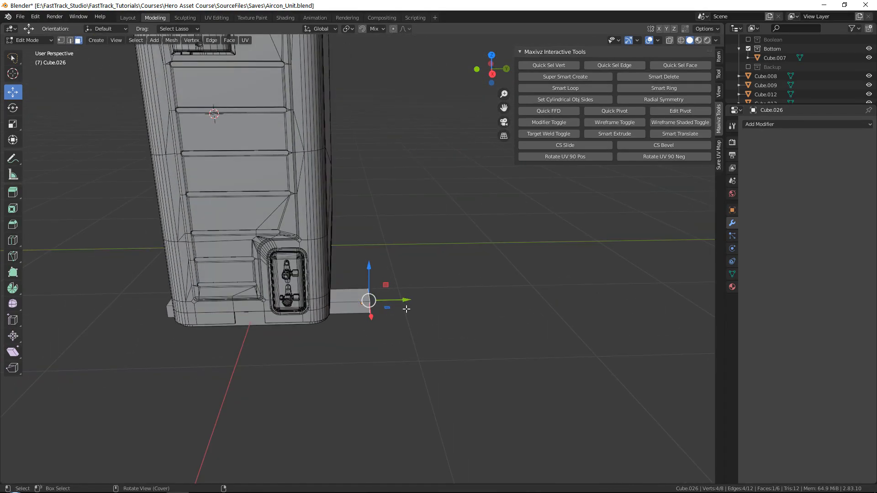
{"action": "left_click_drag", "start_coordinate": [402, 299], "coordinate": [400, 299]}
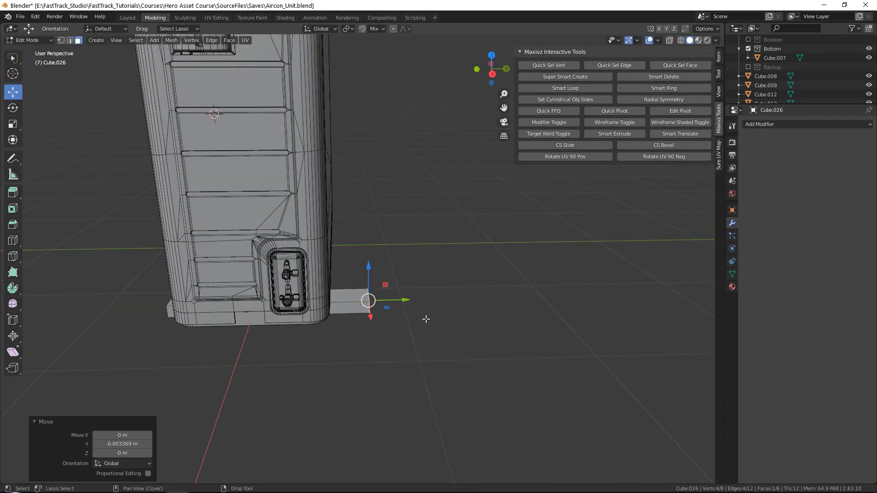
{"action": "middle_click_drag", "start_coordinate": [396, 273], "coordinate": [401, 304]}
{"action": "left_click_drag", "start_coordinate": [400, 304], "coordinate": [407, 302]}
{"action": "middle_click_drag", "start_coordinate": [406, 302], "coordinate": [503, 281]}
{"action": "key", "text": "Tab"}
Step: Narrow the support bar by scaling it to 0.931 along X
{"action": "scroll", "coordinate": [417, 305], "scroll_direction": "down", "scroll_amount": 7}
{"action": "middle_click_drag", "start_coordinate": [417, 306], "coordinate": [431, 320]}
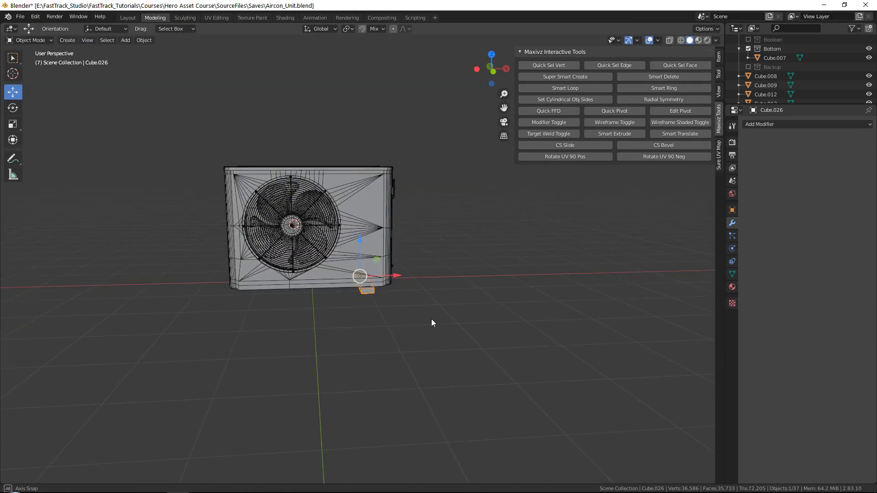
{"action": "scroll", "coordinate": [367, 284], "scroll_direction": "up", "scroll_amount": 5}
{"action": "left_click_drag", "start_coordinate": [366, 283], "coordinate": [387, 294], "text": "alt"}
{"action": "key", "text": "r"}
{"action": "key", "text": "w"}
{"action": "middle_click_drag", "start_coordinate": [373, 315], "coordinate": [369, 283], "text": "alt"}
{"action": "scroll", "coordinate": [358, 316], "scroll_direction": "up", "scroll_amount": 8}
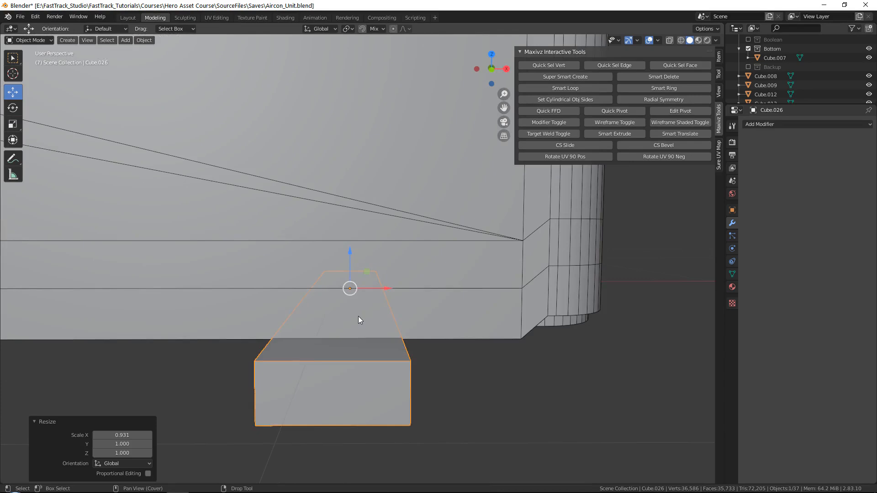
Step: Add two lengthwise loop cuts to the bar and spread them towards its sides by scaling 2.521 along X
{"action": "key", "text": "Tab"}
{"action": "left_click_drag", "start_coordinate": [358, 340], "coordinate": [350, 316], "text": "alt"}
{"action": "middle_click_drag", "start_coordinate": [350, 316], "coordinate": [325, 271]}
{"action": "key", "text": "ctrl+r"}
{"action": "scroll", "coordinate": [318, 261], "scroll_direction": "up", "scroll_amount": 1}
{"action": "left_click", "coordinate": [319, 261]}
{"action": "right_click", "coordinate": [318, 261]}
{"action": "key", "text": "r"}
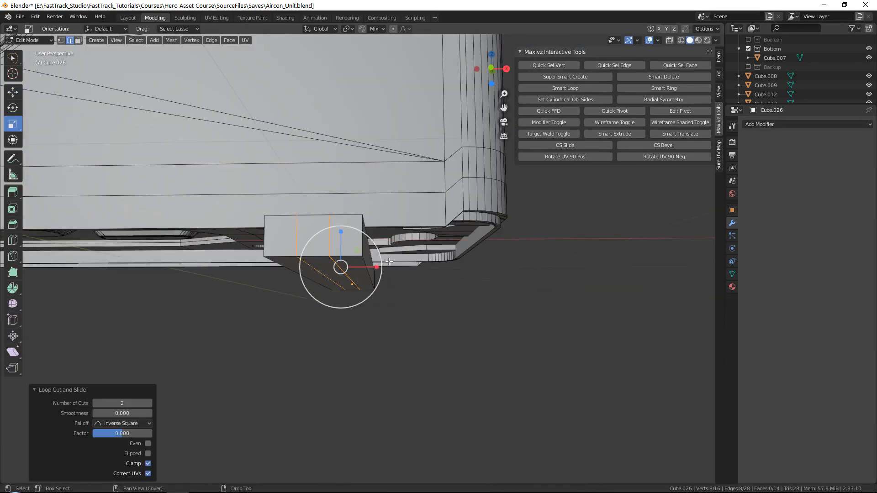
{"action": "left_click_drag", "start_coordinate": [376, 267], "coordinate": [437, 266]}
Step: Add one horizontal loop cut around the bar and slide it up close to the top face
{"action": "middle_click_drag", "start_coordinate": [370, 249], "coordinate": [349, 295]}
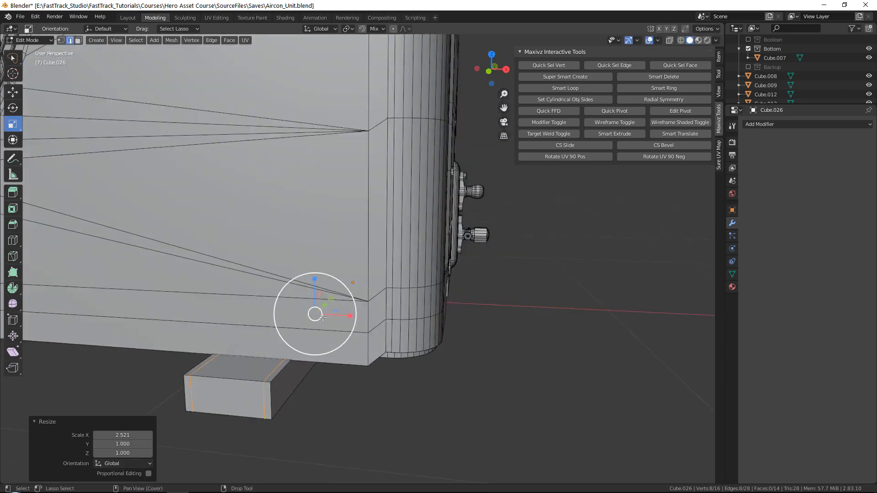
{"action": "scroll", "coordinate": [288, 393], "scroll_direction": "up", "scroll_amount": 4}
{"action": "key", "text": "ctrl+r"}
{"action": "left_click", "coordinate": [249, 340]}
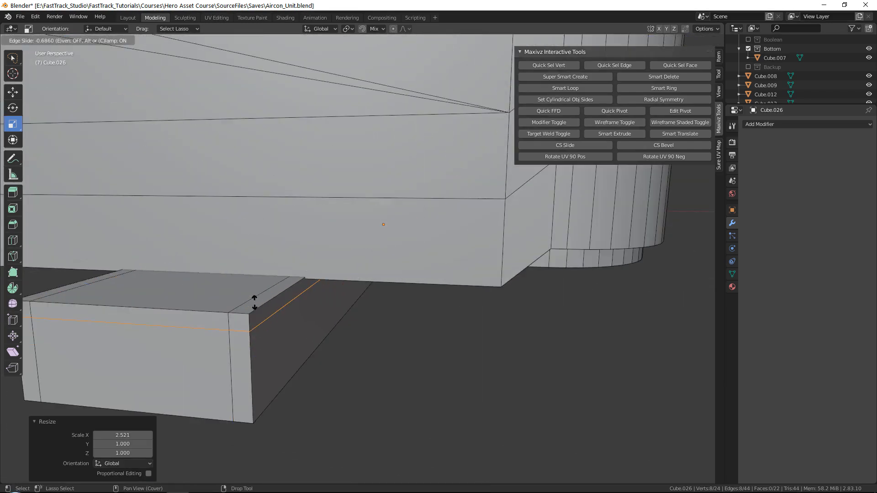
{"action": "left_click", "coordinate": [254, 305]}
Step: Delete the large central faces on the bar's front end, rear end and underside to open it into a channel
{"action": "key", "text": "w"}
{"action": "key", "text": "3"}
{"action": "left_click", "coordinate": [208, 359]}
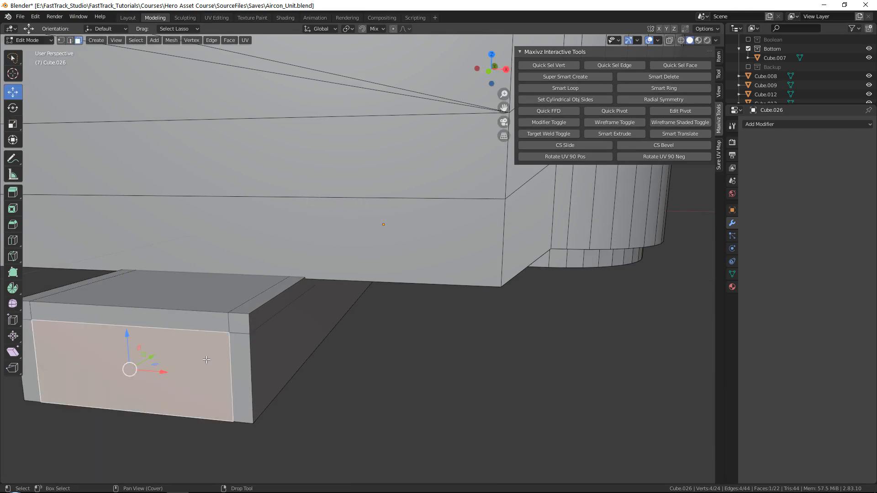
{"action": "scroll", "coordinate": [238, 351], "scroll_direction": "down", "scroll_amount": 6}
{"action": "left_click_drag", "start_coordinate": [285, 358], "coordinate": [309, 293], "text": "alt"}
{"action": "middle_click_drag", "start_coordinate": [310, 293], "coordinate": [356, 244]}
{"action": "key", "text": "Delete"}
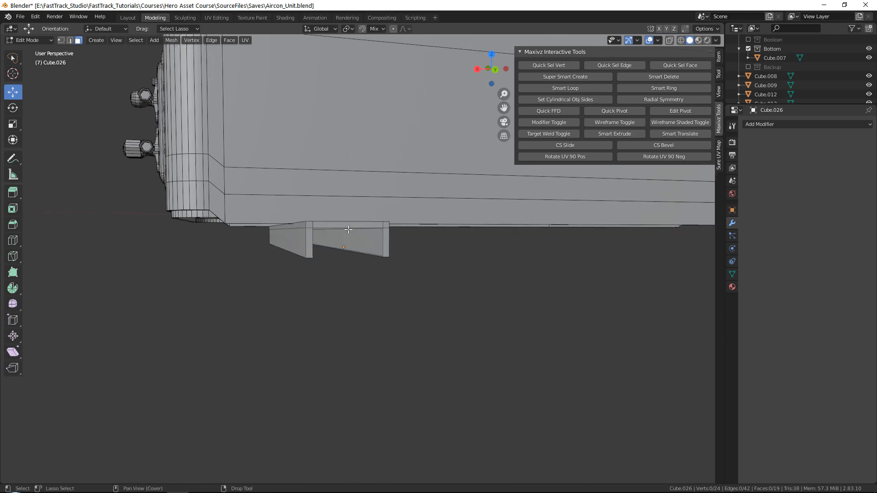
Step: In the front view with X-ray on, select the inner edges of the channel's left leg and bridge them
{"action": "key", "text": "grave"}
{"action": "left_click", "coordinate": [297, 188]}
{"action": "key", "text": "2"}
{"action": "scroll", "coordinate": [403, 237], "scroll_direction": "up", "scroll_amount": 5}
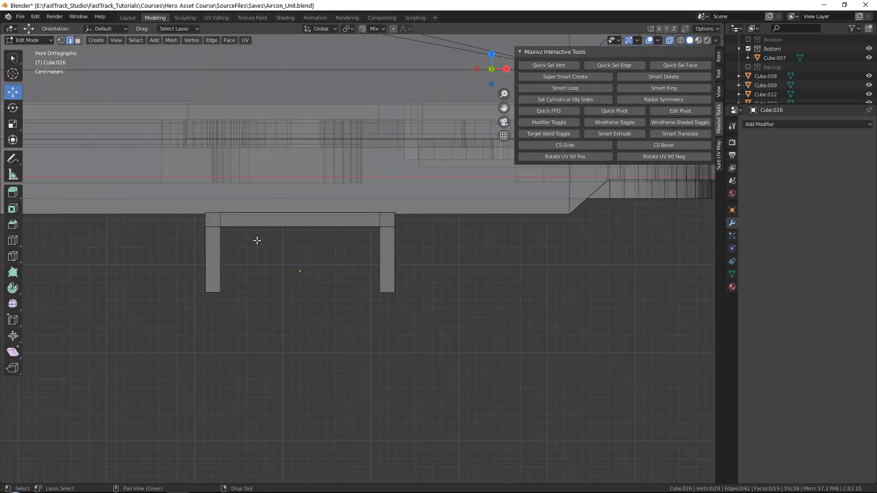
{"action": "left_click_drag", "start_coordinate": [151, 304], "coordinate": [149, 305]}
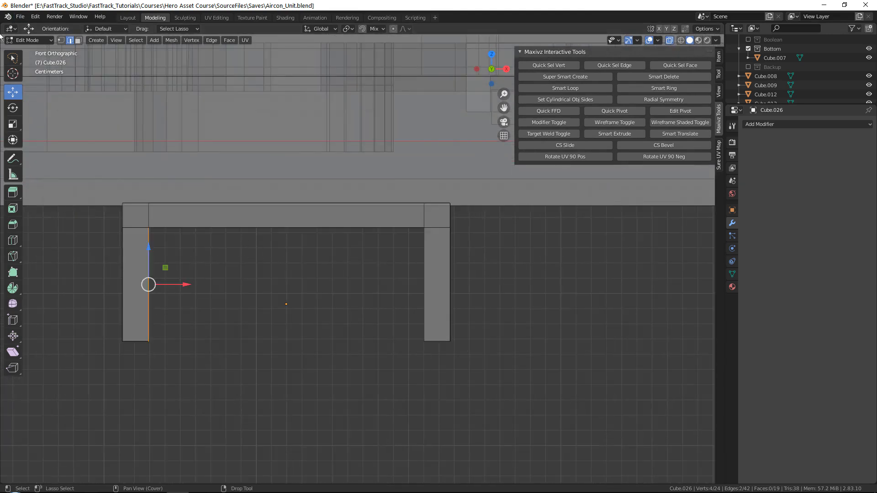
{"action": "mouse_move", "coordinate": [13, 58]}
{"action": "left_mouse_down"}
{"action": "mouse_move", "coordinate": [46, 60]}
{"action": "mouse_move", "coordinate": [45, 80]}
{"action": "left_mouse_up"}
{"action": "left_click_drag", "start_coordinate": [173, 254], "coordinate": [131, 298]}
{"action": "key", "text": "shift+space"}
{"action": "key", "text": "g"}
{"action": "key", "text": "q"}
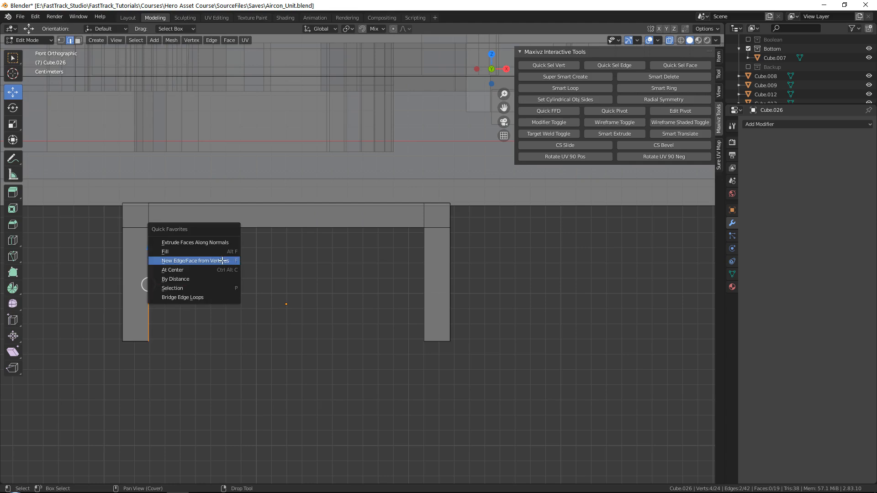
{"action": "left_click", "coordinate": [209, 290]}
Step: Bridge the open inner edges under the channel's top plate and along its right leg
{"action": "left_click_drag", "start_coordinate": [227, 276], "coordinate": [280, 216]}
{"action": "key", "text": "q"}
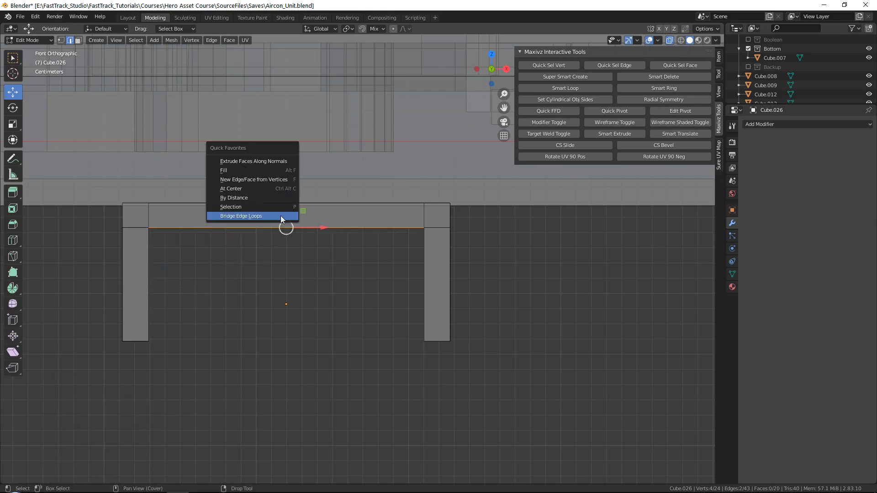
{"action": "left_click", "coordinate": [241, 216]}
{"action": "left_click_drag", "start_coordinate": [388, 251], "coordinate": [436, 288]}
{"action": "key", "text": "q"}
{"action": "left_click", "coordinate": [453, 288]}
{"action": "middle_click_drag", "start_coordinate": [455, 286], "coordinate": [470, 303]}
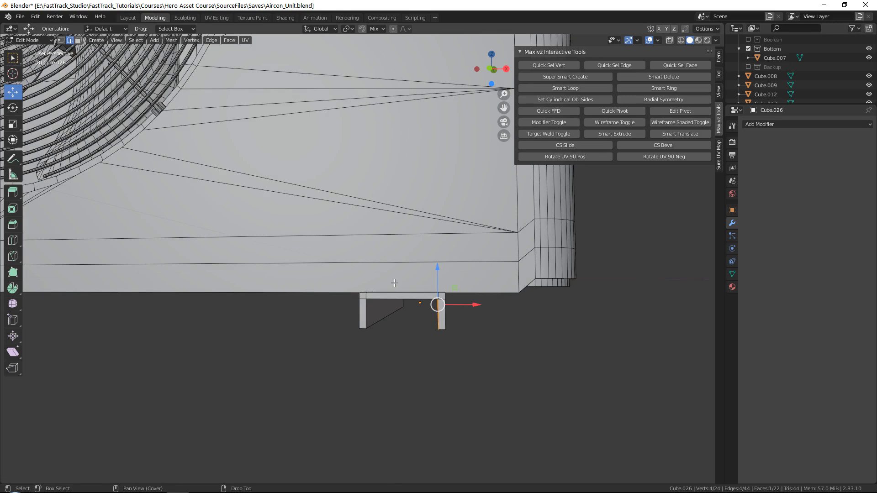
Step: Check the bracket in the reference photo, duplicate the channel and move the copy slightly down along Z
{"action": "key", "text": "alt+Tab"}
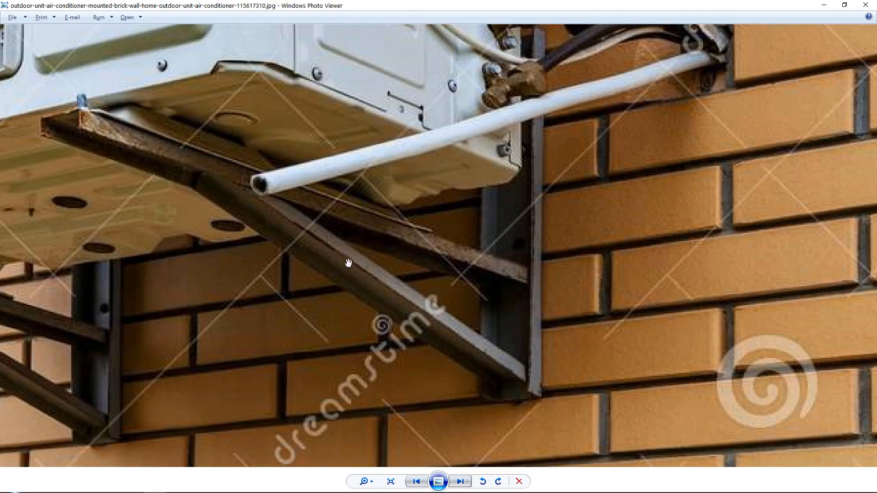
{"action": "key", "text": "alt+Tab"}
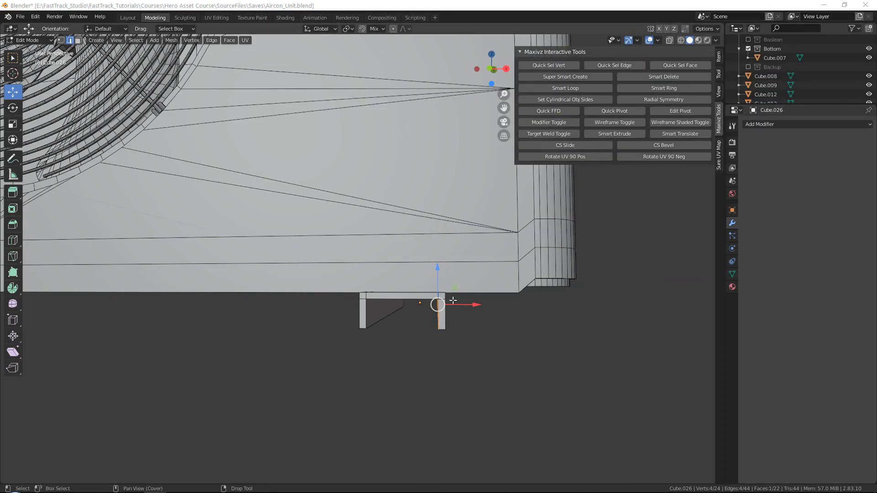
{"action": "scroll", "coordinate": [385, 242], "scroll_direction": "up", "scroll_amount": 3}
{"action": "middle_click_drag", "start_coordinate": [384, 238], "coordinate": [410, 244]}
{"action": "key", "text": "ctrl+c"}
{"action": "key", "text": "ctrl+v"}
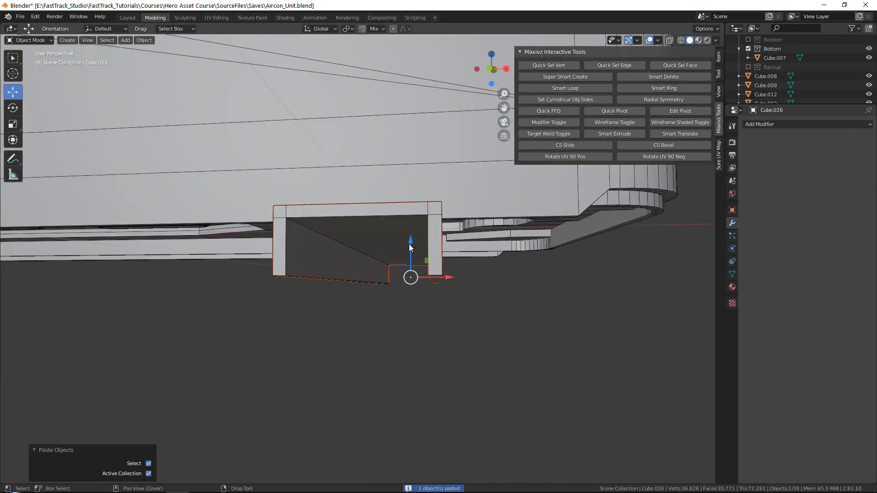
{"action": "key", "text": "g"}
{"action": "key", "text": "z"}
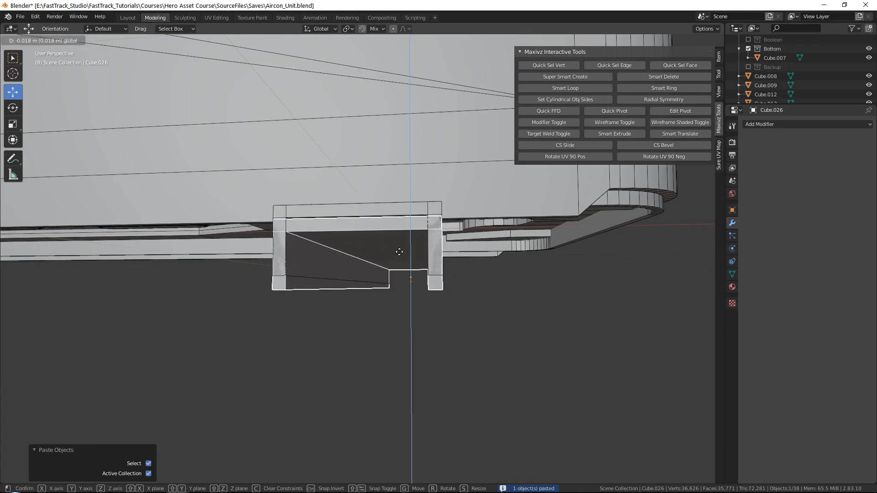
{"action": "left_click", "coordinate": [407, 251]}
Step: Place the copied channel just below the original and move its left leg inward about 0.017 m along X
{"action": "middle_click_drag", "start_coordinate": [349, 215], "coordinate": [418, 244]}
{"action": "left_click", "coordinate": [407, 251]}
{"action": "key", "text": "Tab"}
{"action": "key", "text": "alt+z"}
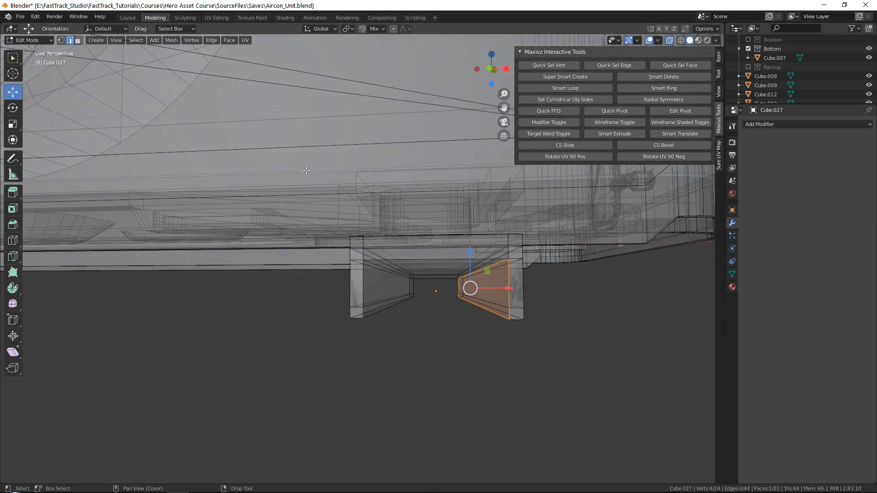
{"action": "left_click_drag", "start_coordinate": [284, 176], "coordinate": [455, 357]}
{"action": "key", "text": "alt+z"}
{"action": "left_click_drag", "start_coordinate": [425, 282], "coordinate": [434, 282]}
Step: Move the copied channel's right leg inward along X so the copy fits inside the original channel
{"action": "key", "text": "alt+z"}
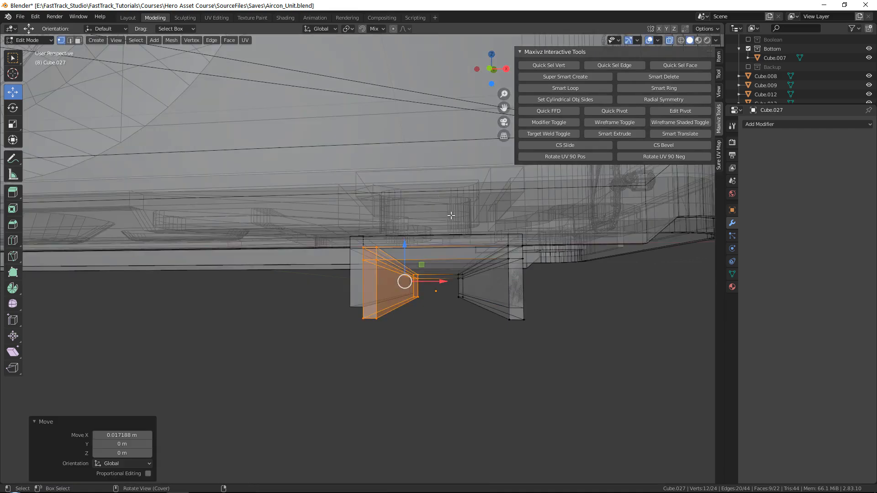
{"action": "left_click_drag", "start_coordinate": [424, 211], "coordinate": [565, 346]}
{"action": "key", "text": "alt+z"}
{"action": "left_click_drag", "start_coordinate": [510, 278], "coordinate": [499, 279]}
{"action": "key", "text": "Tab"}
Step: Switch to the reference photo and examine how the bracket's upright and diagonal brace meet the horizontal bar
{"action": "scroll", "coordinate": [499, 274], "scroll_direction": "down", "scroll_amount": 8}
{"action": "middle_click_drag", "start_coordinate": [499, 274], "coordinate": [406, 261], "text": "alt"}
{"action": "key", "text": "alt+Tab"}
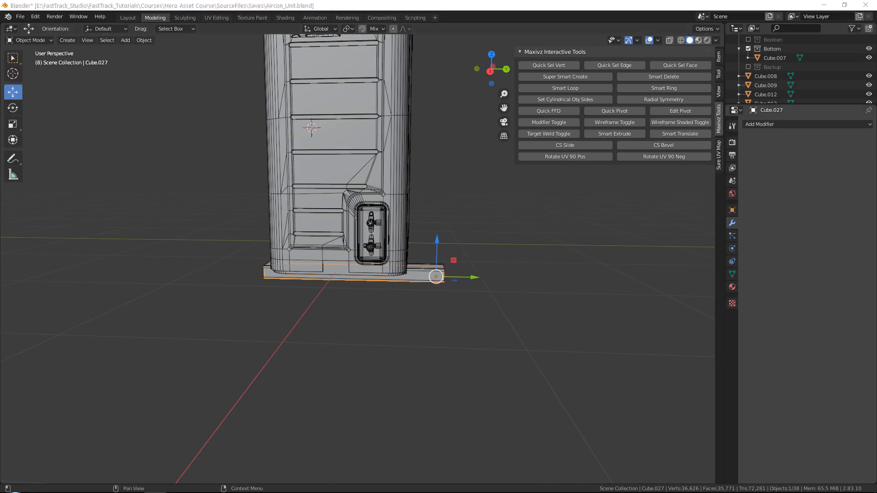
{"action": "left_click_drag", "start_coordinate": [582, 209], "coordinate": [466, 227]}
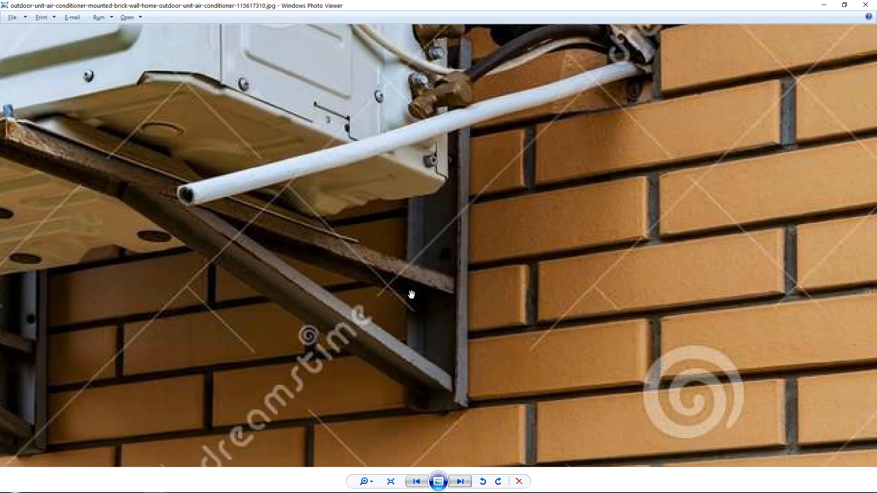
{"action": "left_click_drag", "start_coordinate": [476, 264], "coordinate": [467, 318]}
{"action": "scroll", "coordinate": [466, 317], "scroll_direction": "down", "scroll_amount": 2}
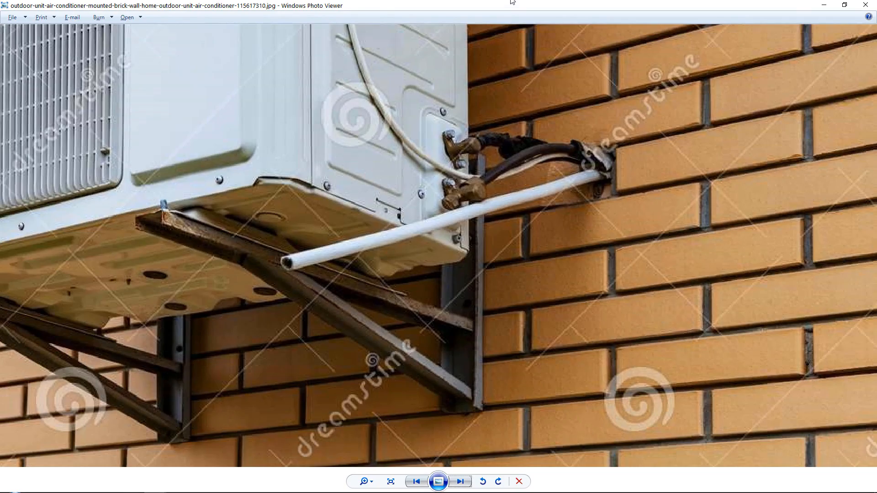
{"action": "left_click_drag", "start_coordinate": [512, 1], "coordinate": [876, 182]}
Step: Duplicate the upper horizontal channel and rotate the copy -90° about X to form the upright
{"action": "middle_click_drag", "start_coordinate": [411, 229], "coordinate": [381, 206], "text": "alt"}
{"action": "scroll", "coordinate": [379, 223], "scroll_direction": "up", "scroll_amount": 5}
{"action": "left_click", "coordinate": [336, 240]}
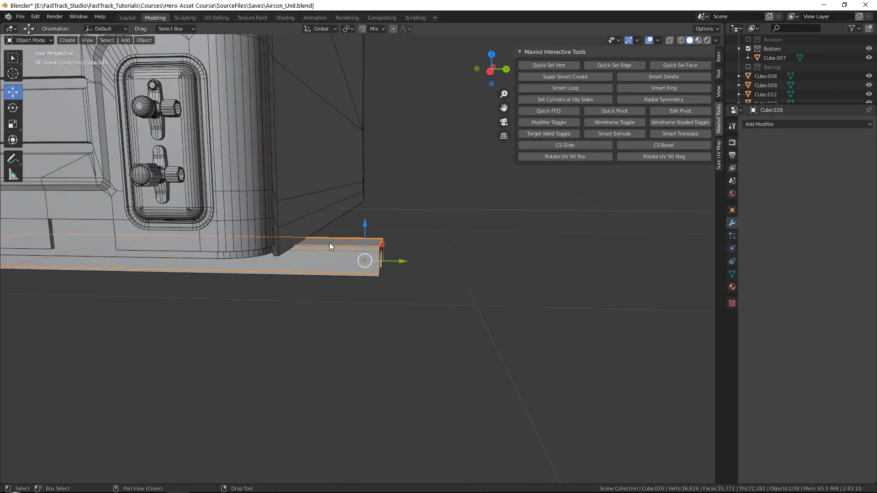
{"action": "middle_click_drag", "start_coordinate": [330, 242], "coordinate": [345, 248]}
{"action": "key", "text": "ctrl+v"}
{"action": "key", "text": "r"}
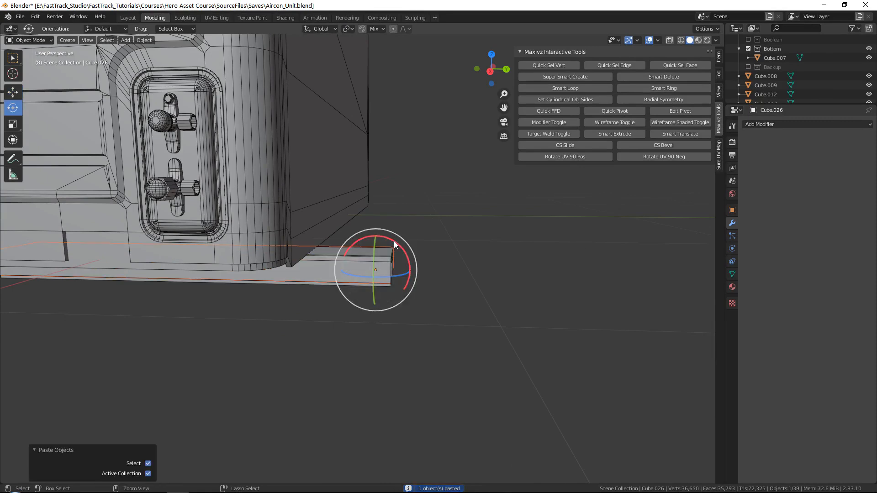
{"action": "left_click_drag", "start_coordinate": [474, 310], "coordinate": [478, 346], "text": "ctrl"}
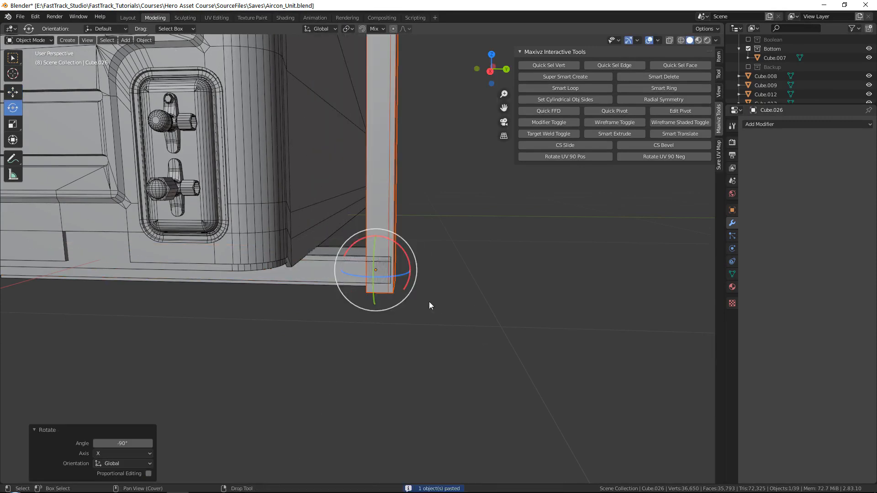
Step: Shift the upright channel along Y against the rear end of the horizontal bar
{"action": "key", "text": "w"}
{"action": "scroll", "coordinate": [396, 276], "scroll_direction": "up", "scroll_amount": 6}
{"action": "left_click_drag", "start_coordinate": [436, 293], "coordinate": [445, 296]}
{"action": "left_click", "coordinate": [451, 191]}
{"action": "scroll", "coordinate": [450, 202], "scroll_direction": "down", "scroll_amount": 3}
{"action": "scroll", "coordinate": [450, 201], "scroll_direction": "down", "scroll_amount": 3}
{"action": "left_click_drag", "start_coordinate": [450, 201], "coordinate": [466, 249], "text": "alt"}
Step: In the top view with X-ray on, move both legs of the upright outward along X to widen it around the bar
{"action": "key", "text": "grave"}
{"action": "left_click", "coordinate": [364, 124]}
{"action": "middle_click_drag", "start_coordinate": [447, 201], "coordinate": [420, 191]}
{"action": "key", "text": "1"}
{"action": "scroll", "coordinate": [420, 191], "scroll_direction": "up", "scroll_amount": 4}
{"action": "key", "text": "alt+z"}
{"action": "left_click_drag", "start_coordinate": [362, 133], "coordinate": [413, 267]}
{"action": "scroll", "coordinate": [402, 216], "scroll_direction": "up", "scroll_amount": 3}
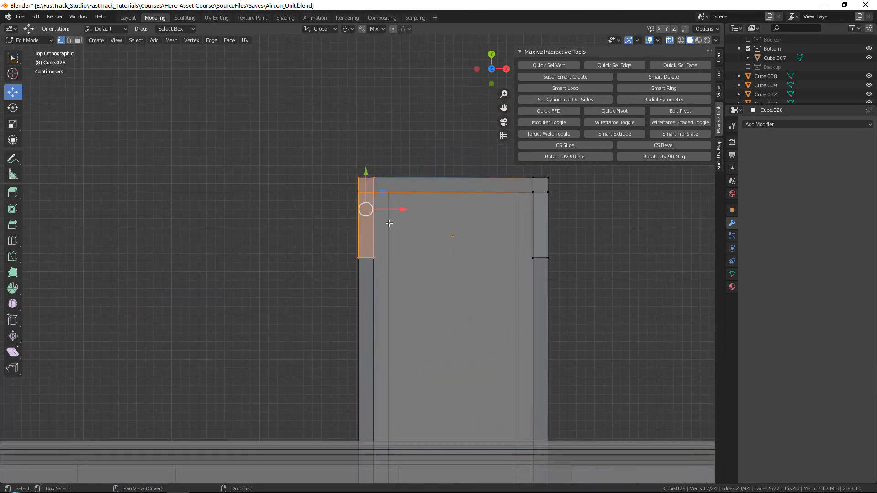
{"action": "left_click_drag", "start_coordinate": [396, 208], "coordinate": [383, 204]}
{"action": "left_click_drag", "start_coordinate": [458, 157], "coordinate": [648, 362]}
{"action": "left_click_drag", "start_coordinate": [573, 211], "coordinate": [589, 211]}
Step: Shorten the upright's legs by moving their free ends about 0.02 m along Y
{"action": "left_click_drag", "start_coordinate": [603, 308], "coordinate": [266, 216]}
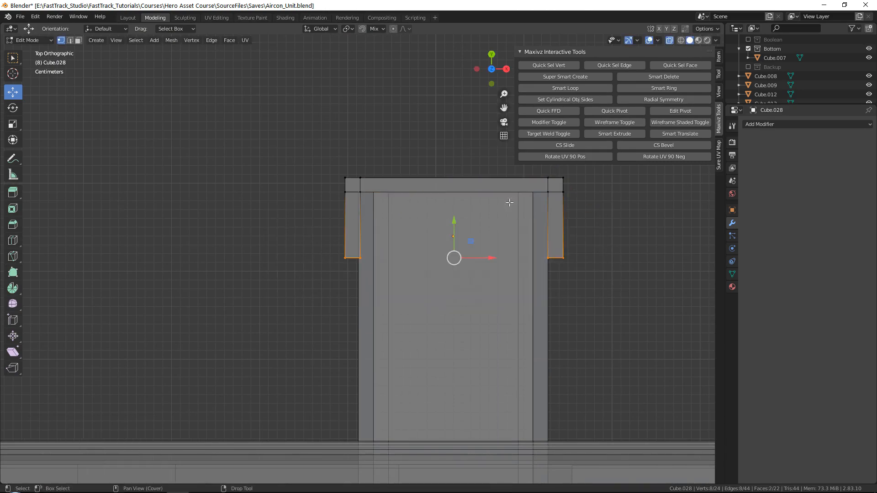
{"action": "left_click_drag", "start_coordinate": [458, 223], "coordinate": [456, 204]}
{"action": "key", "text": "alt+z"}
{"action": "scroll", "coordinate": [530, 259], "scroll_direction": "down", "scroll_amount": 2}
{"action": "middle_click_drag", "start_coordinate": [538, 265], "coordinate": [432, 191], "text": "alt"}
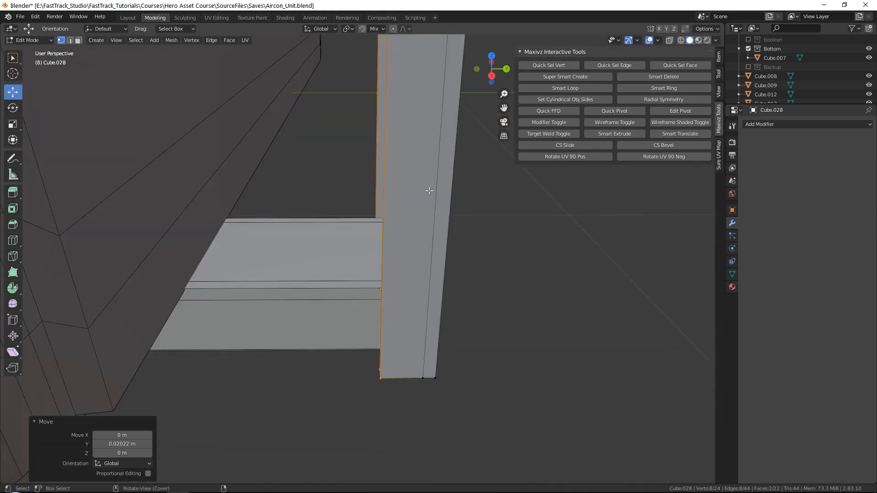
{"action": "scroll", "coordinate": [425, 223], "scroll_direction": "down", "scroll_amount": 4}
Step: Move the upright about 0.44 m down along Z so it extends below the horizontal bar
{"action": "key", "text": "Tab"}
{"action": "middle_click_drag", "start_coordinate": [423, 232], "coordinate": [421, 224]}
{"action": "key", "text": "g"}
{"action": "key", "text": "z"}
{"action": "left_click_drag", "start_coordinate": [378, 309], "coordinate": [380, 340]}
{"action": "scroll", "coordinate": [406, 182], "scroll_direction": "down", "scroll_amount": 3}
{"action": "middle_click_drag", "start_coordinate": [407, 174], "coordinate": [401, 258]}
{"action": "scroll", "coordinate": [298, 214], "scroll_direction": "up", "scroll_amount": 3}
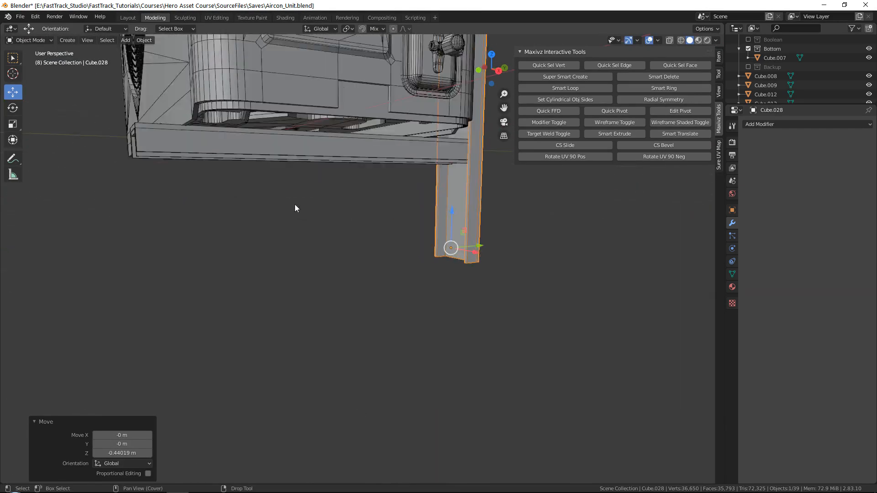
Step: Select the narrower inner channel beneath the horizontal bar and center its pivot
{"action": "middle_click_drag", "start_coordinate": [298, 214], "coordinate": [146, 150]}
{"action": "left_click", "coordinate": [158, 121]}
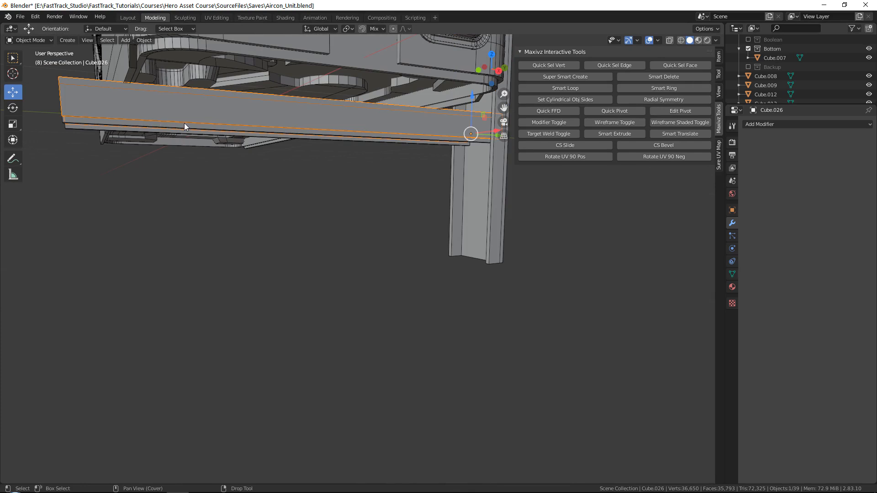
{"action": "left_click", "coordinate": [186, 124]}
{"action": "middle_click_drag", "start_coordinate": [479, 142], "coordinate": [450, 160]}
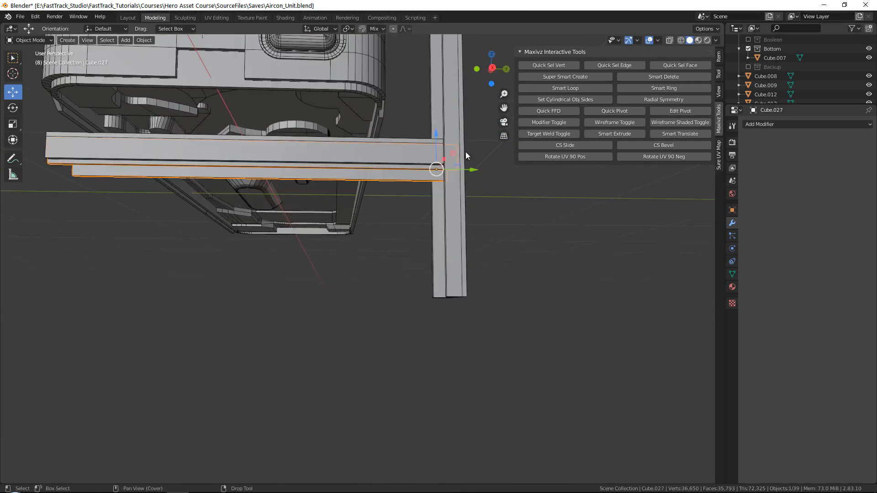
{"action": "left_click", "coordinate": [621, 110]}
Step: Lower the inner channel below the bar and rotate it -20° about X as a diagonal brace
{"action": "middle_click_drag", "start_coordinate": [242, 139], "coordinate": [307, 133], "text": "shift"}
{"action": "left_click_drag", "start_coordinate": [307, 133], "coordinate": [318, 195]}
{"action": "key", "text": "shift+space"}
{"action": "key", "text": "r"}
{"action": "mouse_move", "coordinate": [325, 265]}
{"action": "left_mouse_down"}
{"action": "mouse_move", "coordinate": [301, 272]}
{"action": "mouse_move", "coordinate": [319, 274]}
{"action": "left_mouse_up"}
{"action": "key", "text": "shift+space"}
{"action": "key", "text": "g"}
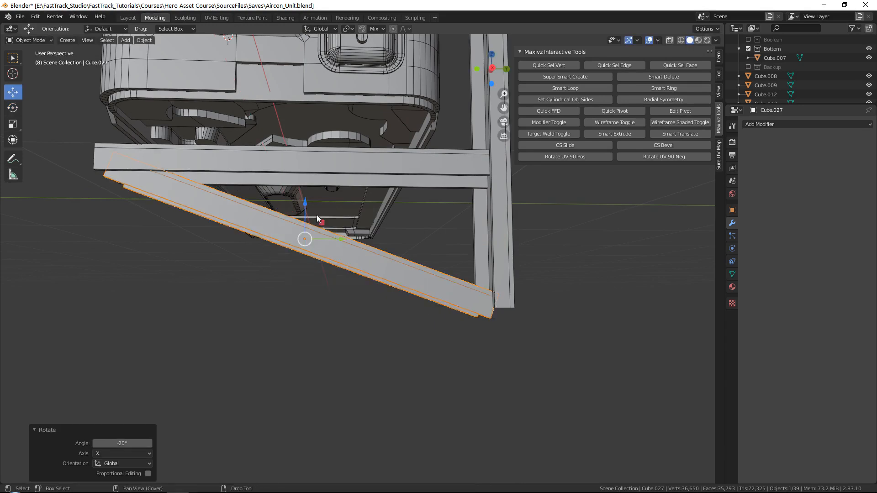
Step: Raise the diagonal brace slightly and shift it about 0.09 m along Y toward the upright
{"action": "left_click_drag", "start_coordinate": [306, 208], "coordinate": [307, 192]}
{"action": "left_click_drag", "start_coordinate": [339, 223], "coordinate": [366, 231]}
{"action": "middle_click_drag", "start_coordinate": [366, 230], "coordinate": [379, 247]}
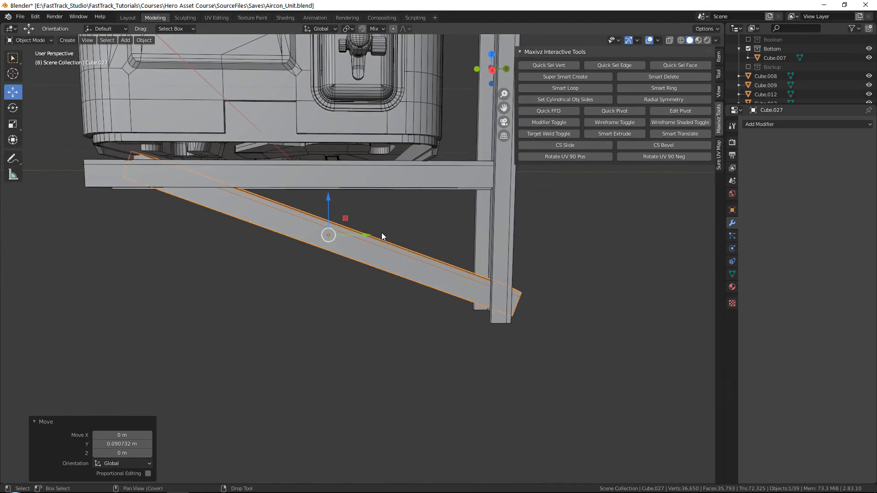
Step: Rotate the diagonal brace a further -5° about X and raise it slightly along Z
{"action": "key", "text": "shift+space"}
{"action": "key", "text": "r"}
{"action": "mouse_move", "coordinate": [354, 213]}
{"action": "left_mouse_down"}
{"action": "mouse_move", "coordinate": [361, 209]}
{"action": "mouse_move", "coordinate": [364, 220]}
{"action": "left_mouse_up"}
{"action": "key", "text": "shift+space"}
{"action": "key", "text": "g"}
{"action": "middle_click_drag", "start_coordinate": [364, 223], "coordinate": [386, 207]}
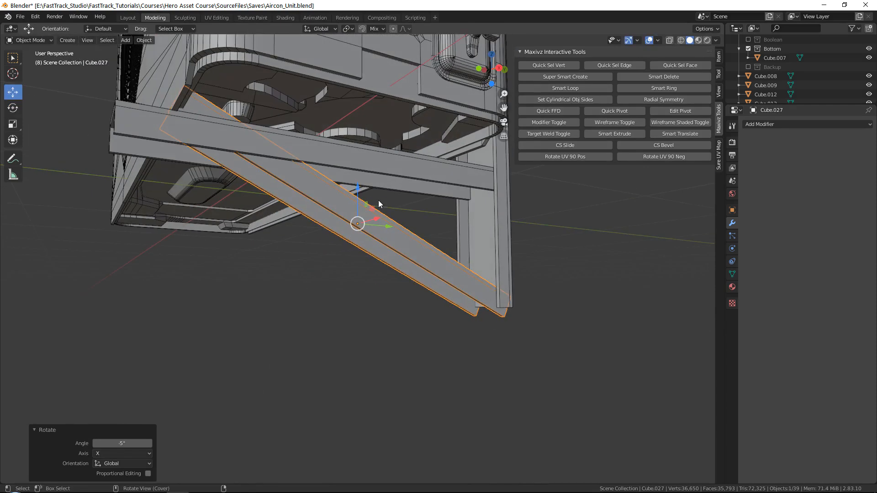
{"action": "left_click_drag", "start_coordinate": [360, 191], "coordinate": [363, 174]}
{"action": "middle_click_drag", "start_coordinate": [364, 174], "coordinate": [518, 252]}
{"action": "left_click", "coordinate": [578, 259]}
{"action": "scroll", "coordinate": [578, 256], "scroll_direction": "down", "scroll_amount": 6}
{"action": "middle_click_drag", "start_coordinate": [429, 238], "coordinate": [392, 254], "text": "shift"}
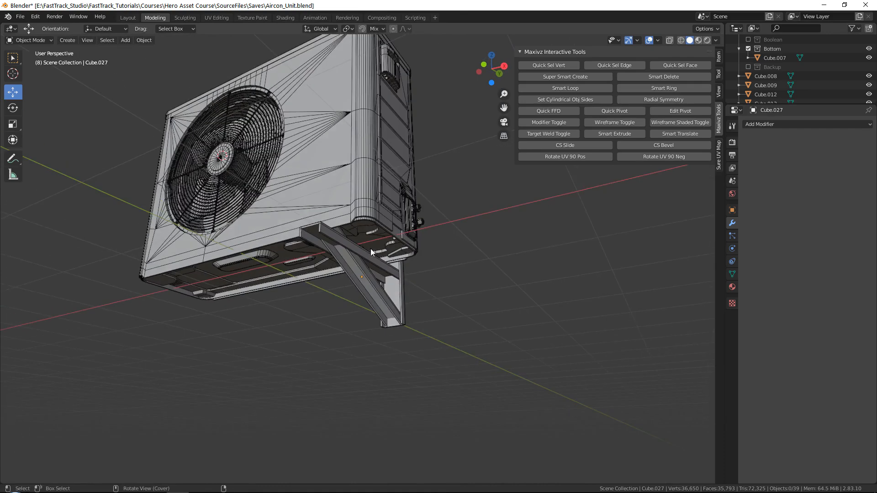
Step: In the left view with X-ray on, move the brace's lower end vertices up its slope to the upright's back plate
{"action": "scroll", "coordinate": [347, 263], "scroll_direction": "up", "scroll_amount": 2}
{"action": "left_click", "coordinate": [347, 258]}
{"action": "scroll", "coordinate": [347, 274], "scroll_direction": "up", "scroll_amount": 5}
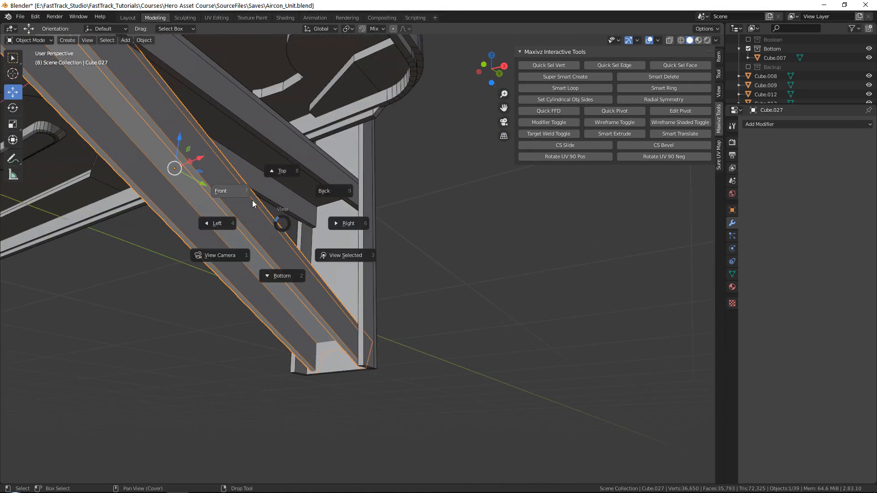
{"action": "left_click", "coordinate": [211, 223]}
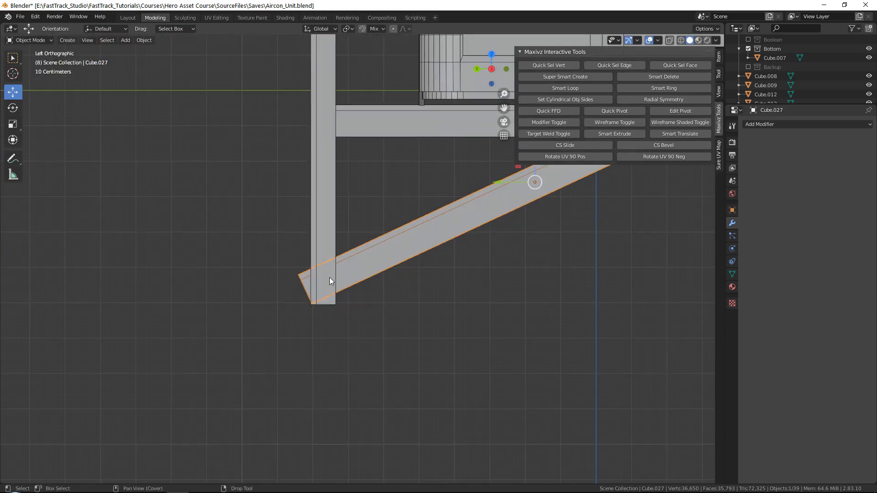
{"action": "key", "text": "Tab"}
{"action": "scroll", "coordinate": [330, 277], "scroll_direction": "up", "scroll_amount": 5}
{"action": "key", "text": "alt+z"}
{"action": "left_click_drag", "start_coordinate": [171, 265], "coordinate": [246, 334]}
{"action": "middle_click_drag", "start_coordinate": [231, 317], "coordinate": [278, 288], "text": "shift"}
{"action": "scroll", "coordinate": [279, 289], "scroll_direction": "up", "scroll_amount": 3}
{"action": "left_click_drag", "start_coordinate": [137, 198], "coordinate": [280, 450]}
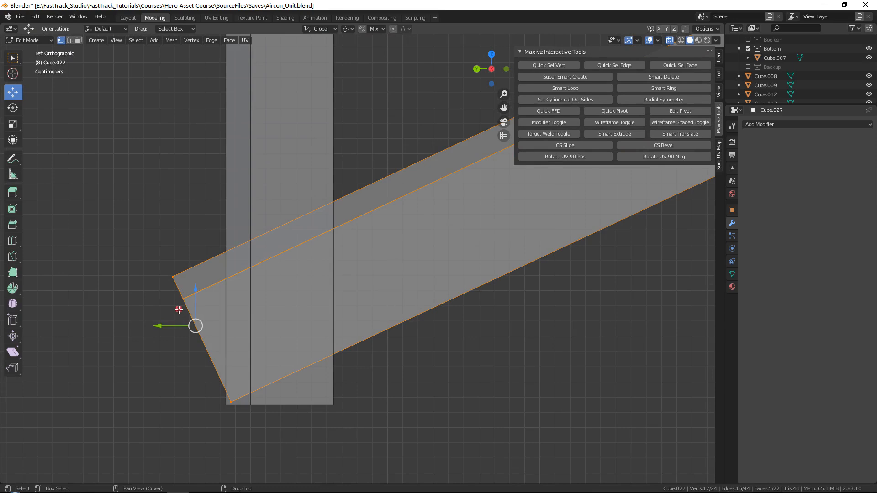
{"action": "key", "text": "g"}
{"action": "key", "text": "shift+x"}
{"action": "left_click", "coordinate": [203, 302]}
Step: Move the lower end's upper corner vertices along the brace's slope so the end becomes a vertical cut
{"action": "left_click_drag", "start_coordinate": [205, 289], "coordinate": [152, 226]}
{"action": "key", "text": "g"}
{"action": "key", "text": "shift+x"}
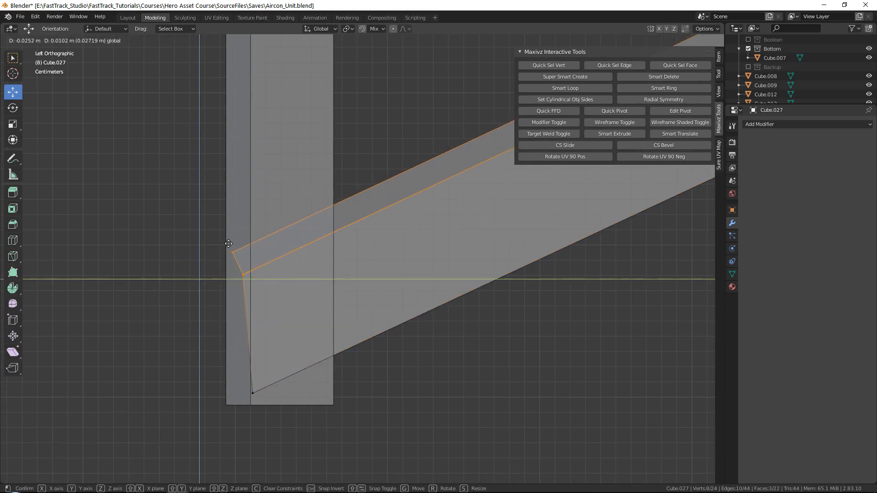
{"action": "left_click", "coordinate": [237, 241]}
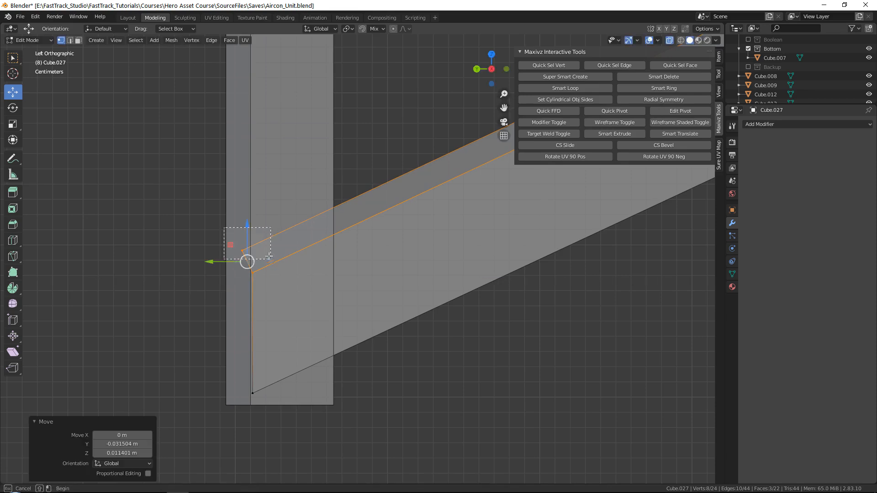
{"action": "left_click_drag", "start_coordinate": [269, 259], "coordinate": [269, 259]}
{"action": "key", "text": "g"}
{"action": "key", "text": "shift+x"}
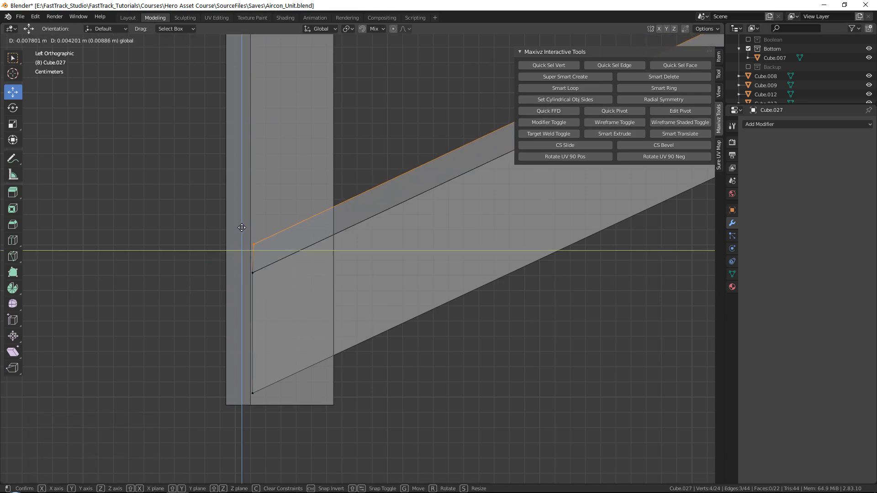
{"action": "left_click", "coordinate": [240, 227]}
Step: Nudge the brace's entire lower end 0.0006 m along Y against the upright's back plate
{"action": "left_click_drag", "start_coordinate": [233, 207], "coordinate": [298, 436]}
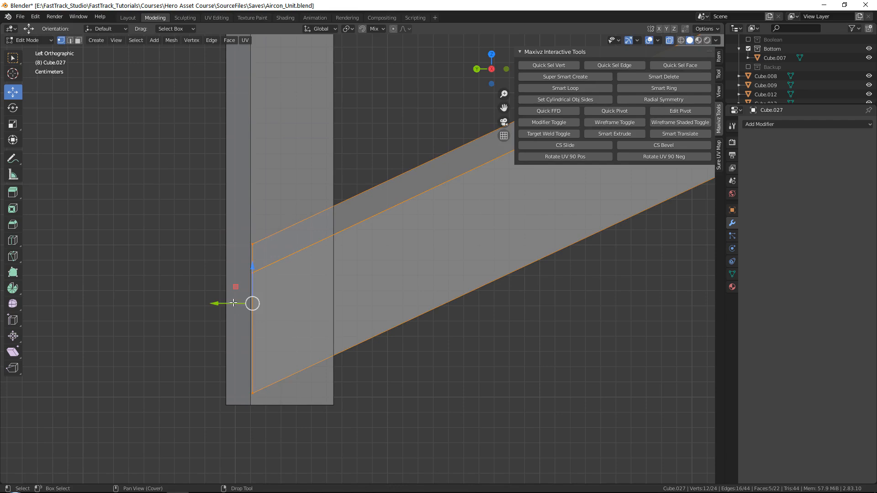
{"action": "key", "text": "g"}
{"action": "key", "text": "y"}
{"action": "left_click", "coordinate": [228, 299]}
{"action": "scroll", "coordinate": [351, 247], "scroll_direction": "down", "scroll_amount": 4}
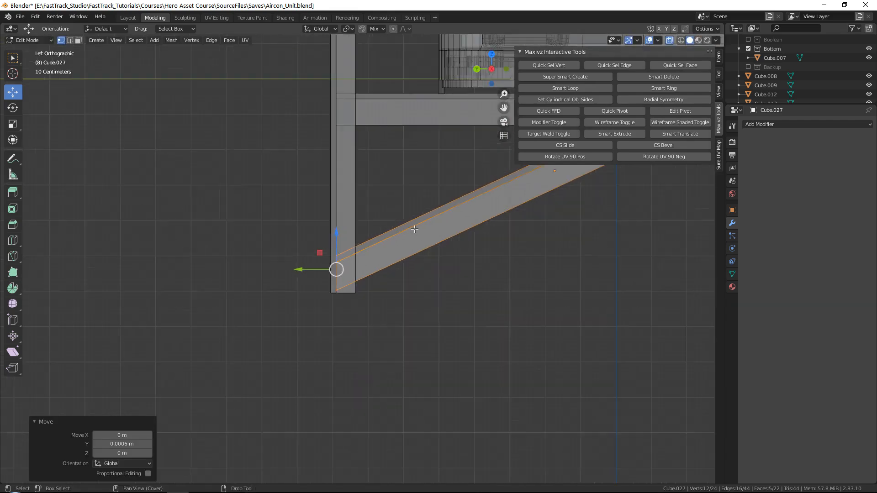
Step: Move the brace's upper end vertices back down its slope until the lower corner sits inside the horizontal bar
{"action": "middle_click_drag", "start_coordinate": [307, 214], "coordinate": [162, 290], "text": "shift"}
{"action": "left_click_drag", "start_coordinate": [429, 228], "coordinate": [429, 228]}
{"action": "scroll", "coordinate": [429, 210], "scroll_direction": "up", "scroll_amount": 2}
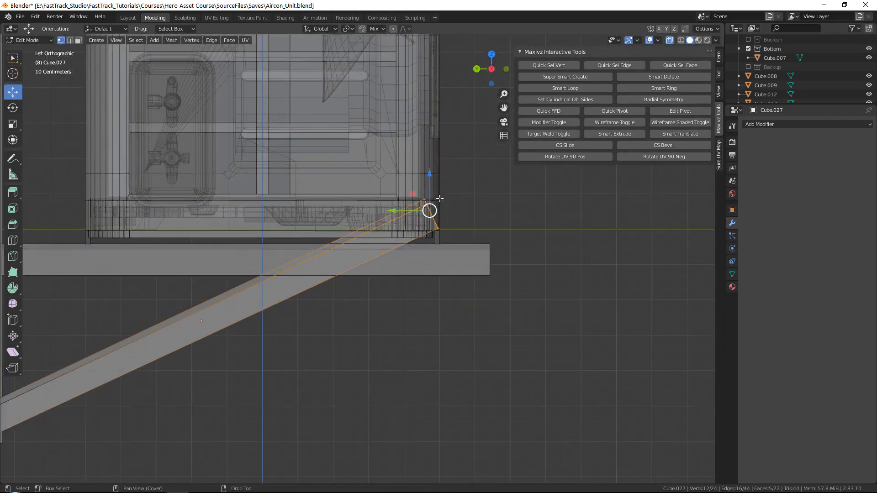
{"action": "key", "text": "g"}
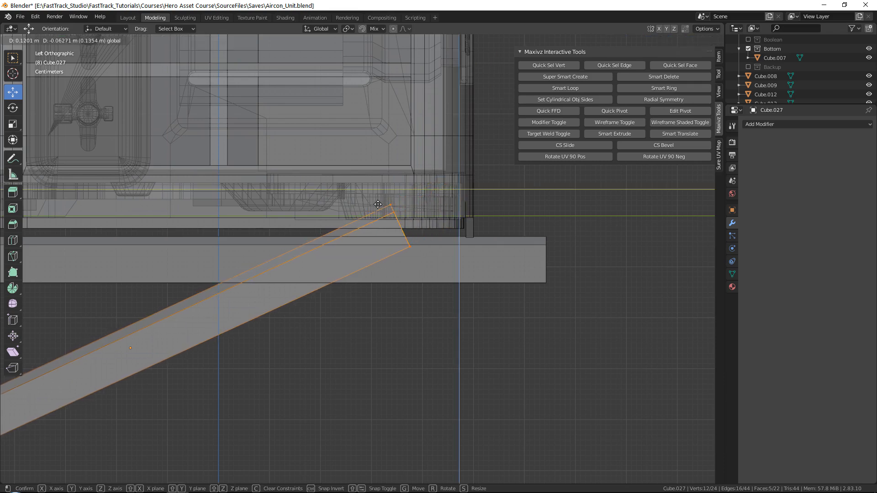
{"action": "left_click", "coordinate": [378, 204]}
{"action": "scroll", "coordinate": [342, 149], "scroll_direction": "up", "scroll_amount": 3}
Step: Slide the upper end's top corner vertices down the slope to the underside of the bar's top plate
{"action": "left_click_drag", "start_coordinate": [455, 188], "coordinate": [455, 187]}
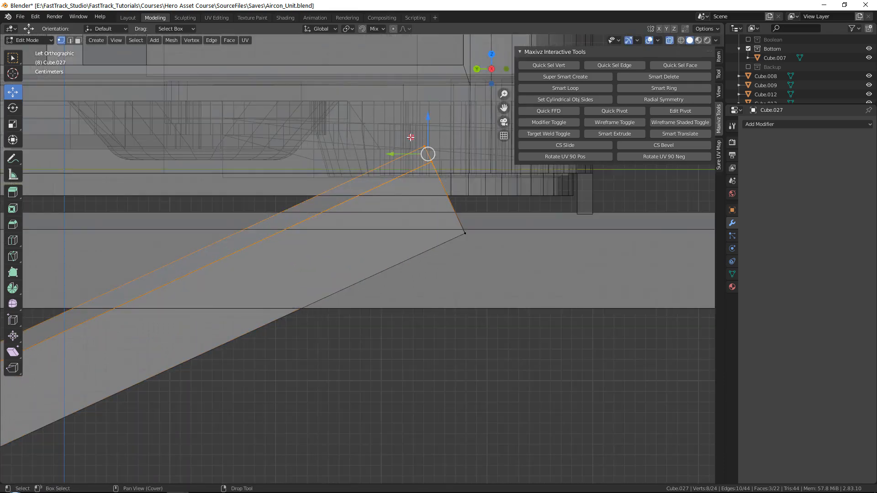
{"action": "left_click_drag", "start_coordinate": [409, 137], "coordinate": [255, 205]}
{"action": "left_click", "coordinate": [299, 218]}
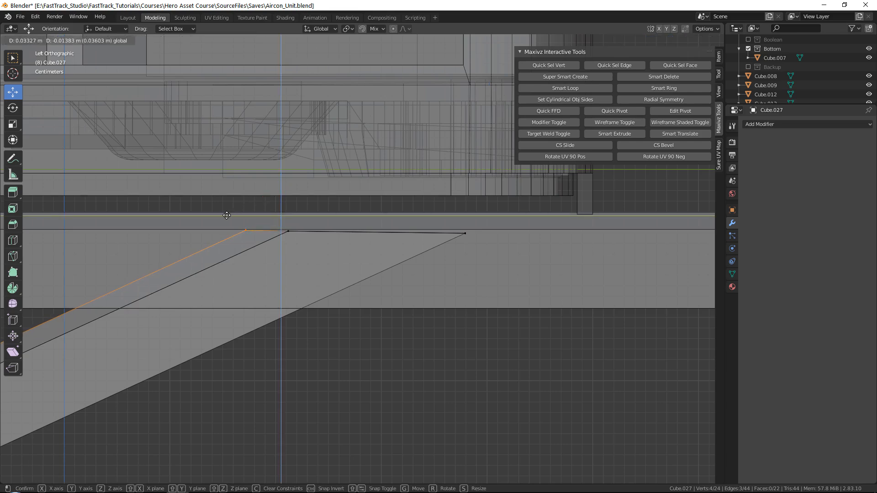
{"action": "left_click_drag", "start_coordinate": [226, 215], "coordinate": [227, 215]}
Step: Fine-tune the brace's middle and lower upper-end vertices to lie flush with the underside of the bar's top plate
{"action": "scroll", "coordinate": [273, 219], "scroll_direction": "up", "scroll_amount": 6}
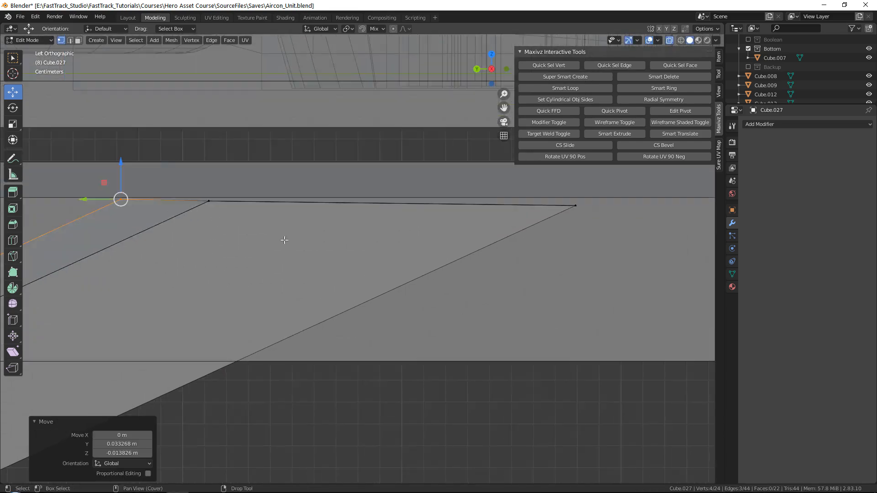
{"action": "left_click", "coordinate": [334, 201]}
{"action": "key", "text": "g"}
{"action": "key", "text": "shift+x"}
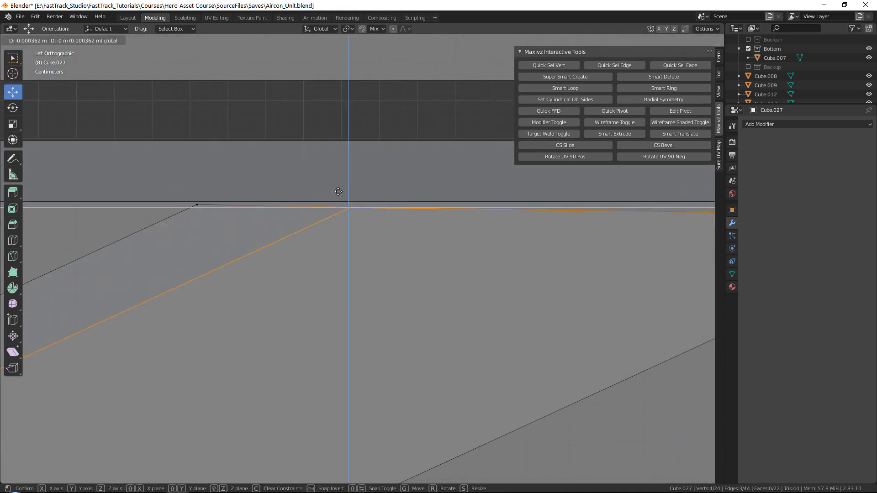
{"action": "left_click_drag", "start_coordinate": [341, 189], "coordinate": [341, 189]}
{"action": "scroll", "coordinate": [347, 201], "scroll_direction": "down", "scroll_amount": 2}
{"action": "middle_click_drag", "start_coordinate": [648, 194], "coordinate": [371, 229], "text": "shift"}
{"action": "left_click_drag", "start_coordinate": [429, 229], "coordinate": [571, 291]}
{"action": "left_click_drag", "start_coordinate": [500, 247], "coordinate": [507, 239]}
{"action": "key", "text": "alt+z"}
{"action": "key", "text": "Tab"}
{"action": "scroll", "coordinate": [455, 310], "scroll_direction": "down", "scroll_amount": 7}
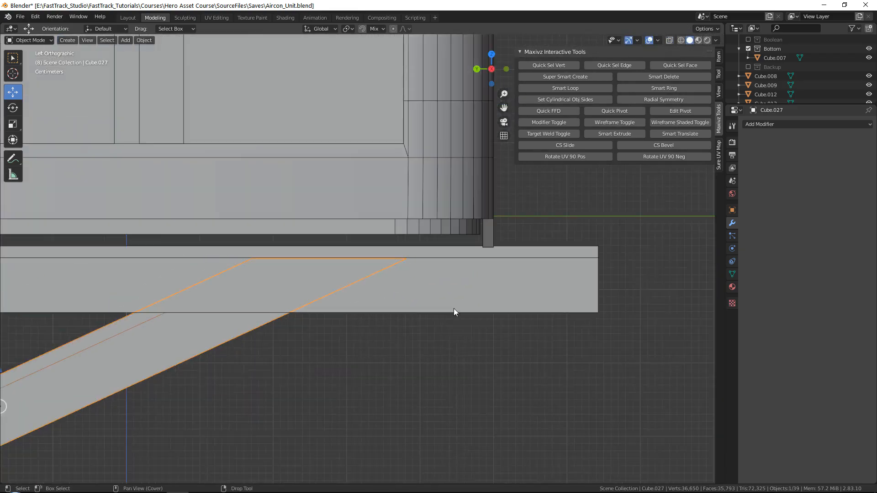
Step: Raise the bottom vertices of the horizontal bar's side flanges about 0.023 m along Z to make the bar shallower
{"action": "scroll", "coordinate": [455, 313], "scroll_direction": "down", "scroll_amount": 3}
{"action": "middle_click_drag", "start_coordinate": [385, 358], "coordinate": [403, 263]}
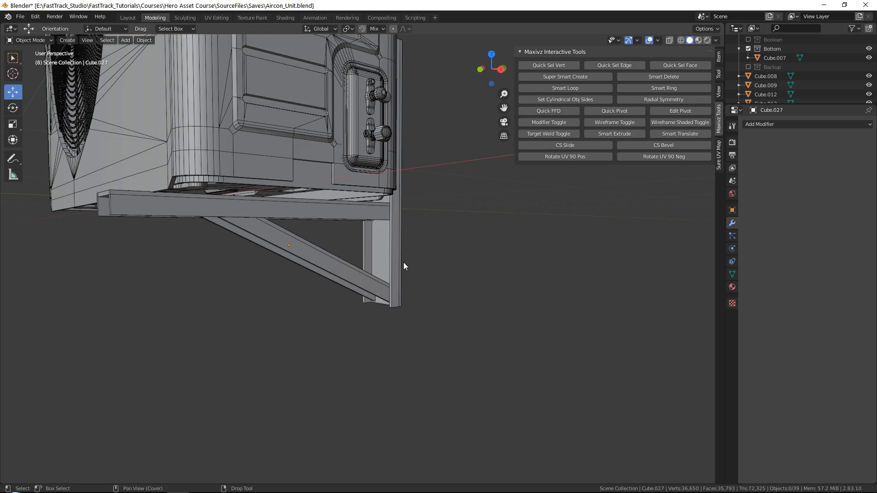
{"action": "middle_click_drag", "start_coordinate": [245, 176], "coordinate": [297, 256]}
{"action": "left_click", "coordinate": [297, 256]}
{"action": "key", "text": "grave"}
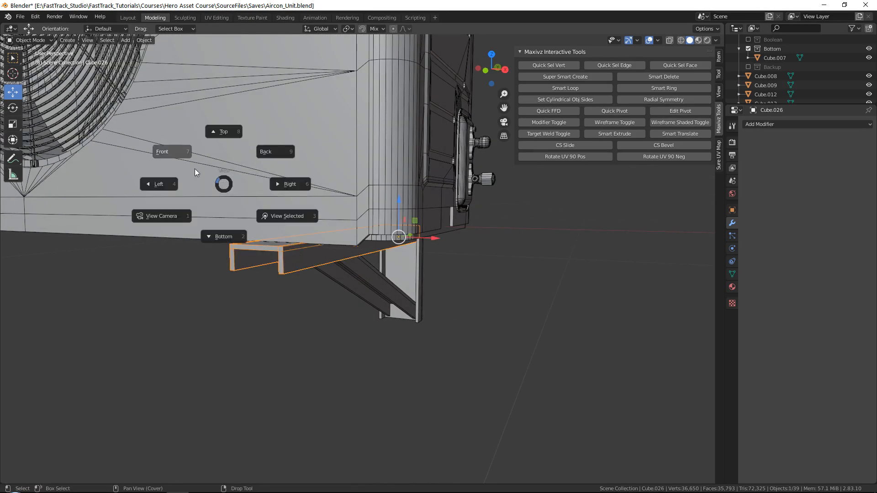
{"action": "left_click", "coordinate": [173, 158]}
{"action": "key", "text": "Tab"}
{"action": "scroll", "coordinate": [346, 280], "scroll_direction": "up", "scroll_amount": 5}
{"action": "key", "text": "alt+z"}
{"action": "left_click_drag", "start_coordinate": [440, 362], "coordinate": [175, 297]}
{"action": "key", "text": "alt+z"}
{"action": "scroll", "coordinate": [304, 300], "scroll_direction": "up", "scroll_amount": 2}
{"action": "left_click_drag", "start_coordinate": [281, 310], "coordinate": [284, 302]}
{"action": "middle_click_drag", "start_coordinate": [284, 301], "coordinate": [375, 245]}
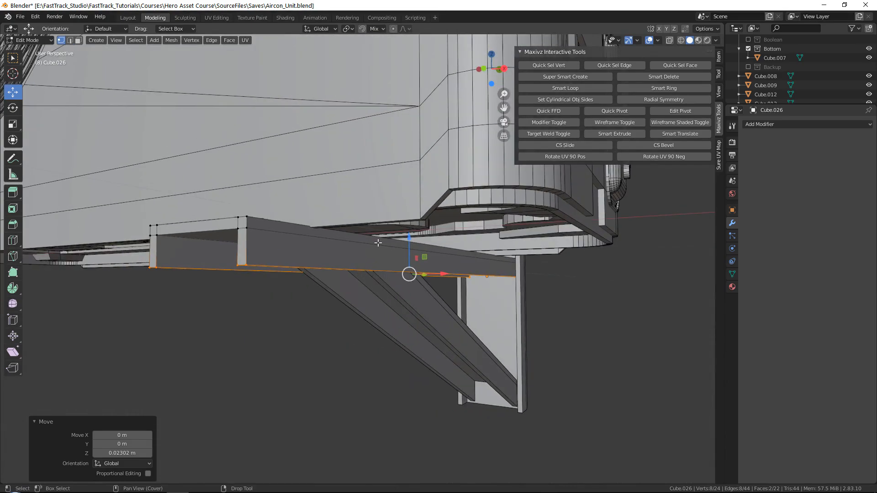
Step: Nudge the bar's lower flange edges slightly further up along Z
{"action": "left_click_drag", "start_coordinate": [408, 247], "coordinate": [411, 241]}
{"action": "scroll", "coordinate": [342, 258], "scroll_direction": "down", "scroll_amount": 4}
{"action": "middle_click_drag", "start_coordinate": [276, 274], "coordinate": [228, 263]}
{"action": "scroll", "coordinate": [337, 288], "scroll_direction": "up", "scroll_amount": 2}
{"action": "scroll", "coordinate": [346, 304], "scroll_direction": "down", "scroll_amount": 4}
Step: Nudge the lower vertices at the brace's upper end slightly along Y to sit inside the shallower bar
{"action": "key", "text": "Tab"}
{"action": "left_click", "coordinate": [268, 243]}
{"action": "key", "text": "Tab"}
{"action": "key", "text": "g"}
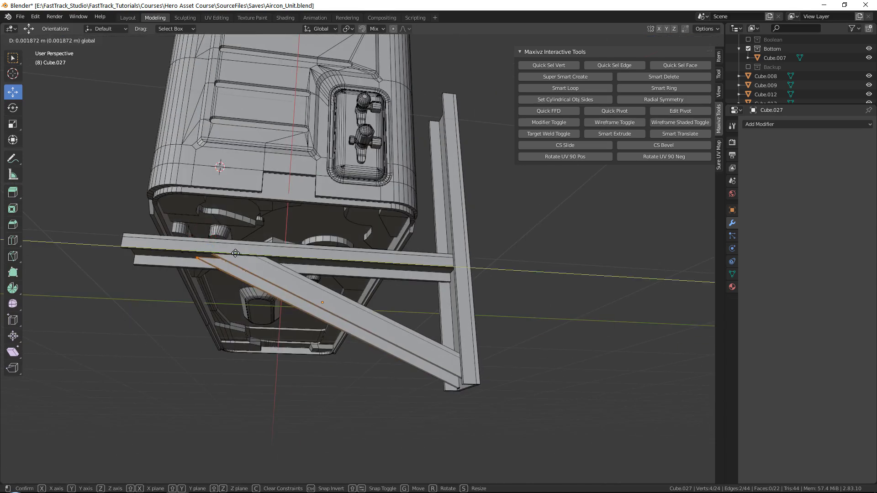
{"action": "left_click", "coordinate": [242, 253]}
{"action": "key", "text": "alt+z"}
{"action": "left_click_drag", "start_coordinate": [526, 428], "coordinate": [463, 343]}
{"action": "key", "text": "alt+z"}
{"action": "key", "text": "Tab"}
Step: Scale the bar, upright and brace together slightly narrower along X
{"action": "middle_click_drag", "start_coordinate": [540, 310], "coordinate": [495, 332]}
{"action": "middle_click_drag", "start_coordinate": [256, 285], "coordinate": [485, 332]}
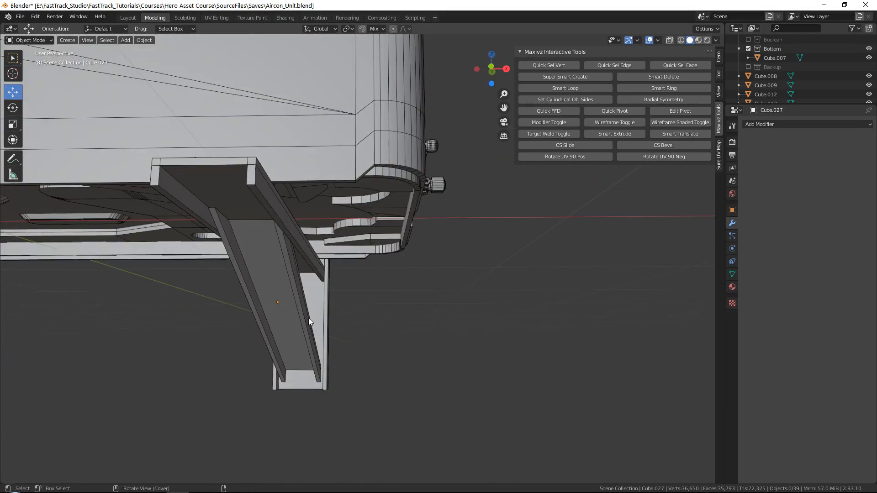
{"action": "scroll", "coordinate": [334, 321], "scroll_direction": "down", "scroll_amount": 6}
{"action": "middle_click_drag", "start_coordinate": [316, 278], "coordinate": [308, 276], "text": "alt"}
{"action": "scroll", "coordinate": [309, 276], "scroll_direction": "up", "scroll_amount": 3}
{"action": "left_click_drag", "start_coordinate": [229, 325], "coordinate": [335, 264]}
{"action": "scroll", "coordinate": [334, 265], "scroll_direction": "down", "scroll_amount": 2}
{"action": "key", "text": "r"}
{"action": "middle_click_drag", "start_coordinate": [375, 294], "coordinate": [388, 317]}
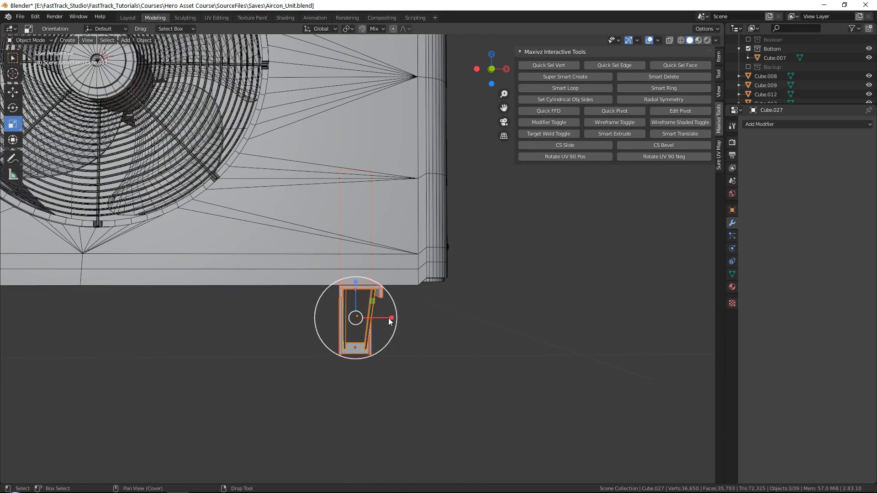
{"action": "left_click_drag", "start_coordinate": [388, 317], "coordinate": [384, 315]}
{"action": "scroll", "coordinate": [372, 314], "scroll_direction": "up", "scroll_amount": 2}
{"action": "left_click", "coordinate": [472, 330]}
Step: Examine how the bar and brace join the upright and compare this with the bracket in the reference photo
{"action": "scroll", "coordinate": [459, 334], "scroll_direction": "down", "scroll_amount": 5}
{"action": "middle_click_drag", "start_coordinate": [392, 297], "coordinate": [327, 300]}
{"action": "scroll", "coordinate": [404, 225], "scroll_direction": "up", "scroll_amount": 5}
{"action": "middle_click_drag", "start_coordinate": [399, 233], "coordinate": [386, 199]}
{"action": "scroll", "coordinate": [433, 210], "scroll_direction": "up", "scroll_amount": 3}
{"action": "left_click", "coordinate": [444, 216]}
{"action": "middle_click_drag", "start_coordinate": [395, 358], "coordinate": [419, 319], "text": "alt"}
{"action": "left_click", "coordinate": [432, 304]}
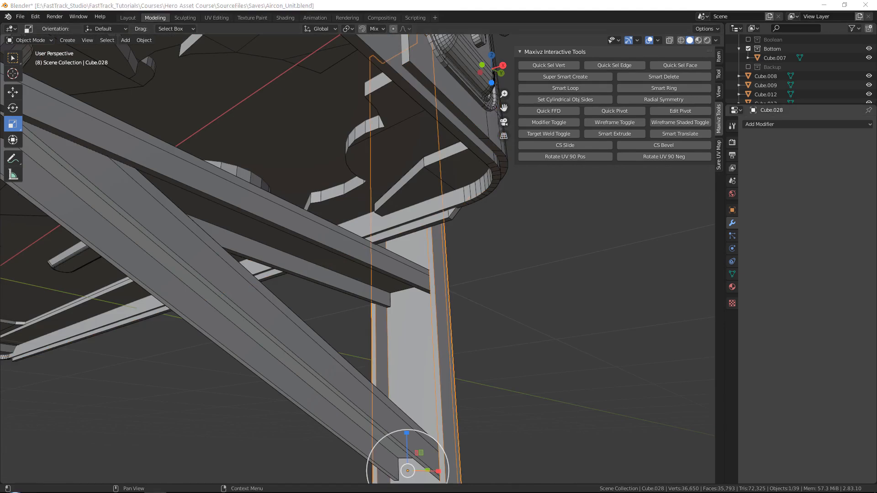
{"action": "key", "text": "alt+Tab"}
{"action": "scroll", "coordinate": [332, 154], "scroll_direction": "up", "scroll_amount": 3}
{"action": "scroll", "coordinate": [332, 154], "scroll_direction": "up", "scroll_amount": 2}
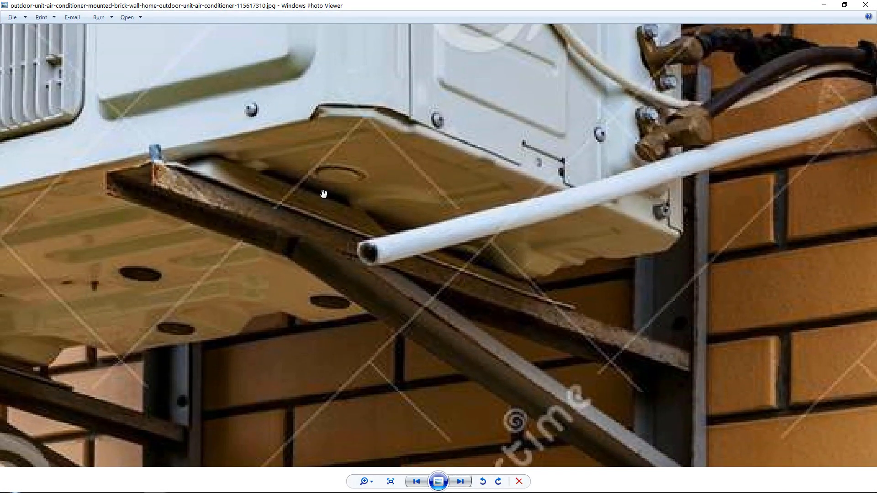
{"action": "left_click_drag", "start_coordinate": [353, 226], "coordinate": [341, 244]}
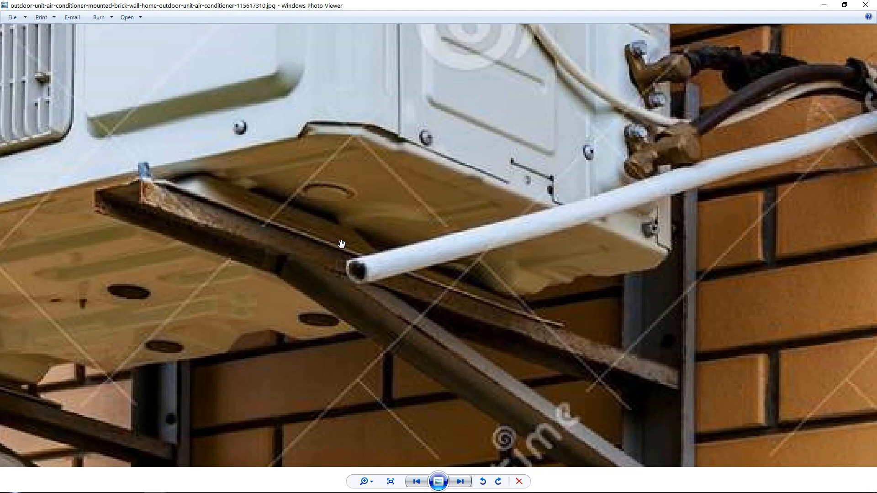
{"action": "scroll", "coordinate": [341, 244], "scroll_direction": "down", "scroll_amount": 3}
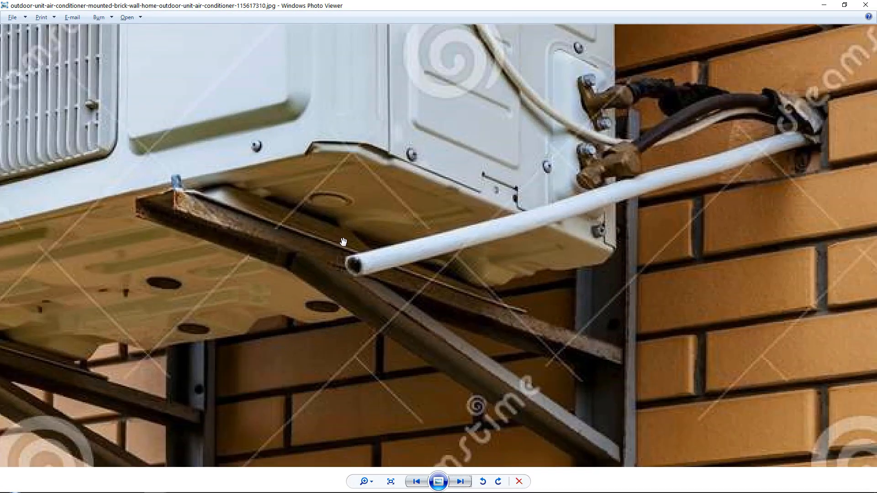
{"action": "scroll", "coordinate": [313, 189], "scroll_direction": "up", "scroll_amount": 2}
{"action": "left_click_drag", "start_coordinate": [418, 7], "coordinate": [876, 174]}
Step: Shift the whole bracket inward along X beneath the air-conditioner unit and save the file
{"action": "scroll", "coordinate": [369, 169], "scroll_direction": "down", "scroll_amount": 3}
{"action": "middle_click_drag", "start_coordinate": [316, 231], "coordinate": [344, 245], "text": "shift"}
{"action": "left_click_drag", "start_coordinate": [297, 303], "coordinate": [420, 263]}
{"action": "key", "text": "w"}
{"action": "scroll", "coordinate": [434, 234], "scroll_direction": "up", "scroll_amount": 1}
{"action": "left_click_drag", "start_coordinate": [455, 292], "coordinate": [395, 327], "text": "shift"}
{"action": "left_click_drag", "start_coordinate": [382, 255], "coordinate": [324, 263]}
{"action": "middle_click_drag", "start_coordinate": [324, 263], "coordinate": [365, 342]}
{"action": "left_click", "coordinate": [365, 343]}
{"action": "key", "text": "ctrl+s"}
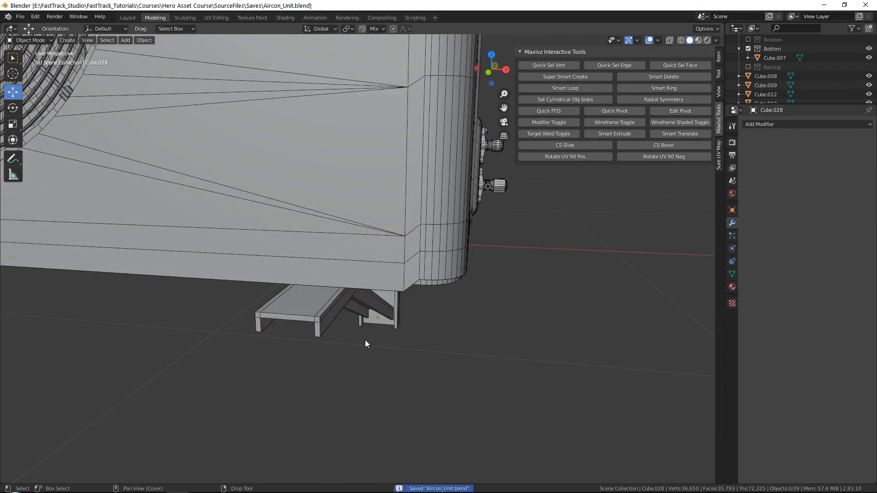
Step: Add a cube and isolate it together with the bracket's horizontal bar
{"action": "key", "text": "shift+a"}
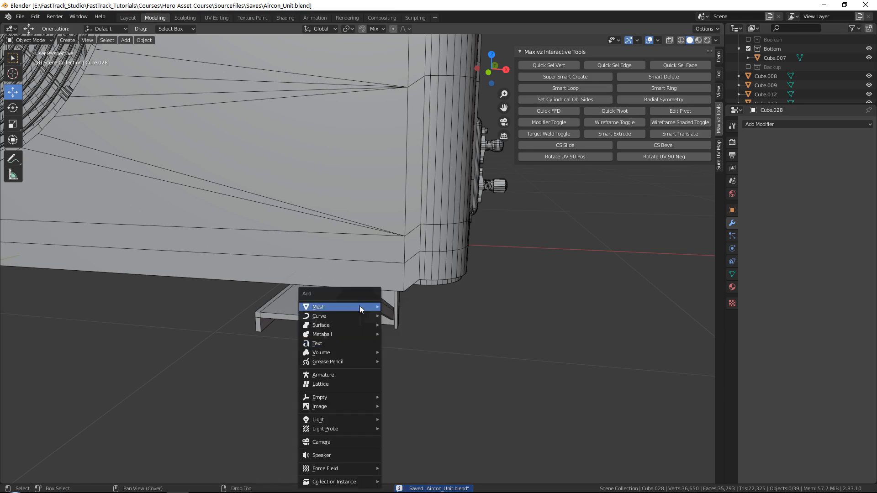
{"action": "mouse_move", "coordinate": [360, 305]}
{"action": "left_click", "coordinate": [410, 314]}
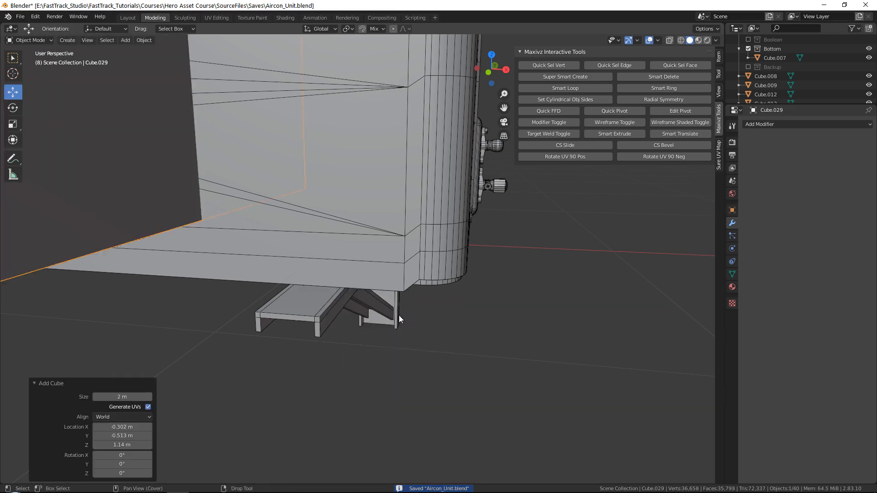
{"action": "scroll", "coordinate": [388, 296], "scroll_direction": "down", "scroll_amount": 5}
{"action": "scroll", "coordinate": [368, 280], "scroll_direction": "up", "scroll_amount": 5}
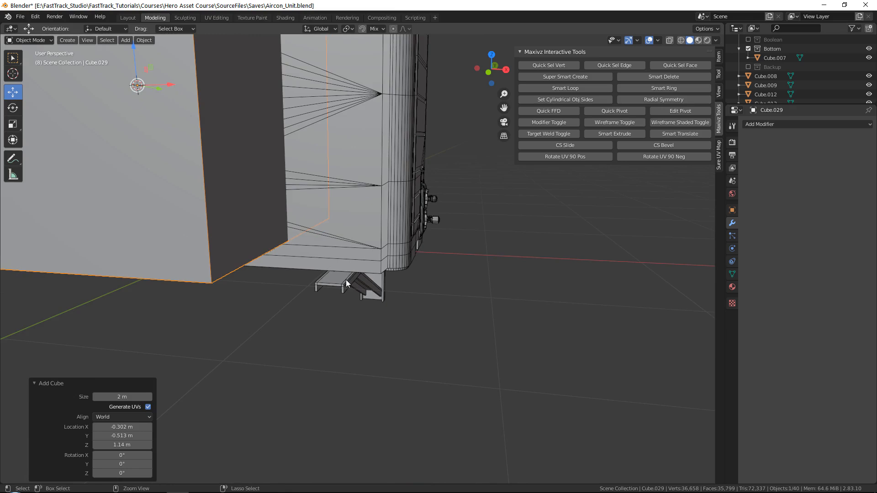
{"action": "left_click", "coordinate": [346, 279]}
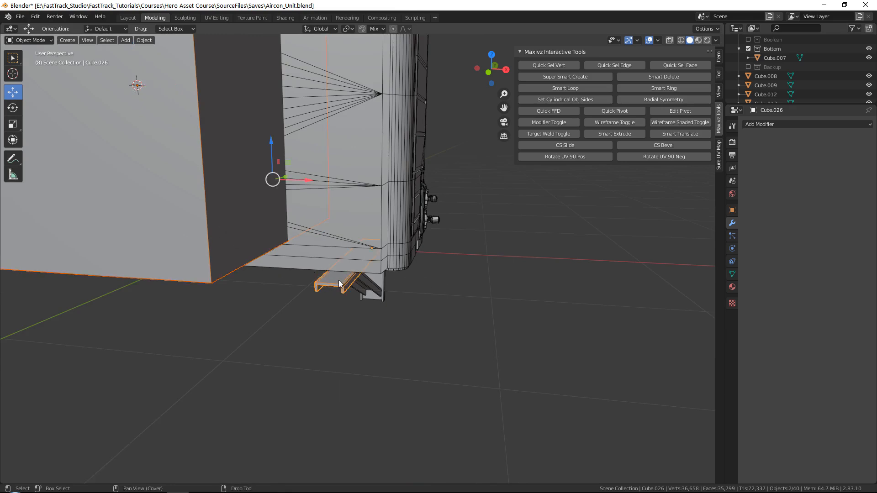
{"action": "key", "text": "shift+h"}
{"action": "left_click", "coordinate": [241, 203]}
{"action": "scroll", "coordinate": [237, 169], "scroll_direction": "down", "scroll_amount": 4}
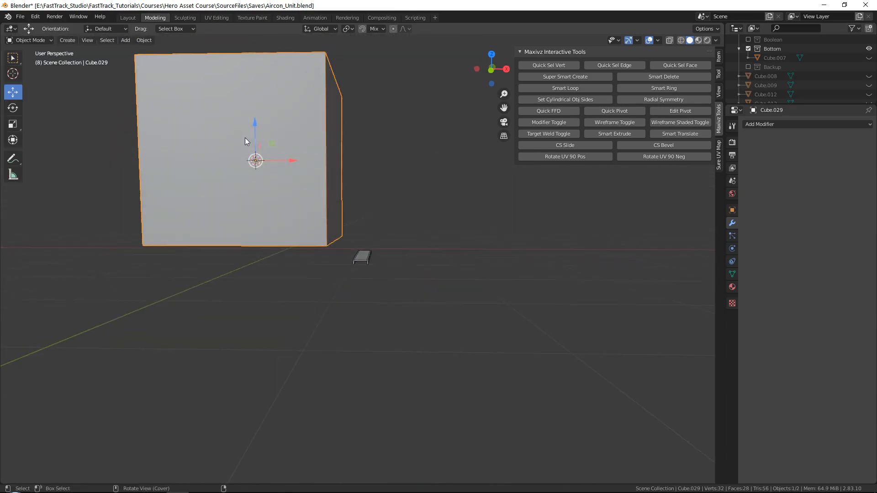
Step: Scale the cube down to about the bar's width and move it over the bar's front end
{"action": "left_click_drag", "start_coordinate": [277, 144], "coordinate": [348, 290]}
{"action": "key", "text": "r"}
{"action": "key", "text": "f"}
{"action": "scroll", "coordinate": [384, 235], "scroll_direction": "down", "scroll_amount": 4}
{"action": "key", "text": "w"}
{"action": "middle_click_drag", "start_coordinate": [401, 282], "coordinate": [360, 310]}
Step: Align the cube with the bar along X and raise it about 0.013 m along Z onto the top plate
{"action": "key", "text": "g"}
{"action": "key", "text": "x"}
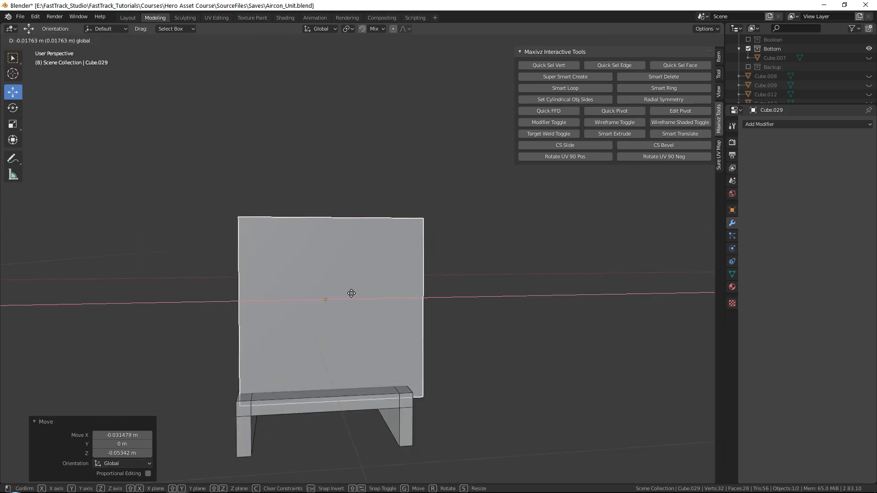
{"action": "left_click", "coordinate": [342, 293]}
{"action": "middle_click_drag", "start_coordinate": [342, 293], "coordinate": [343, 241]}
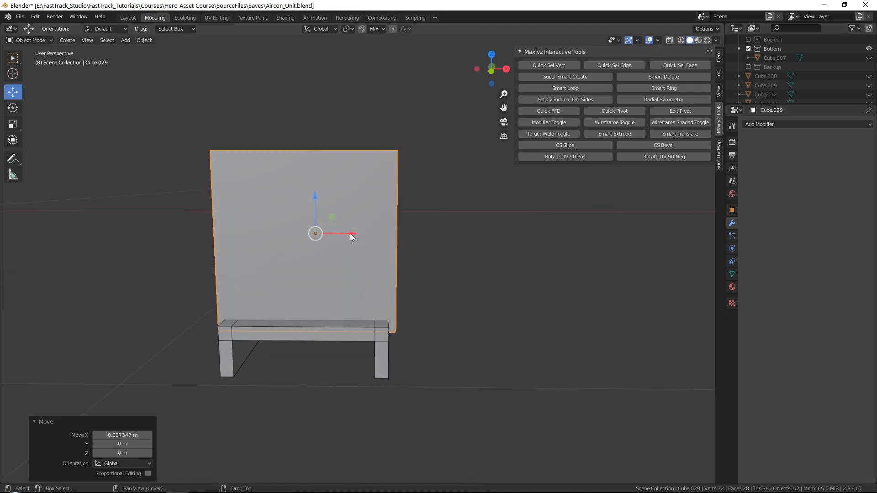
{"action": "key", "text": "g"}
{"action": "key", "text": "x"}
{"action": "left_click", "coordinate": [373, 268]}
{"action": "middle_click_drag", "start_coordinate": [373, 268], "coordinate": [322, 260]}
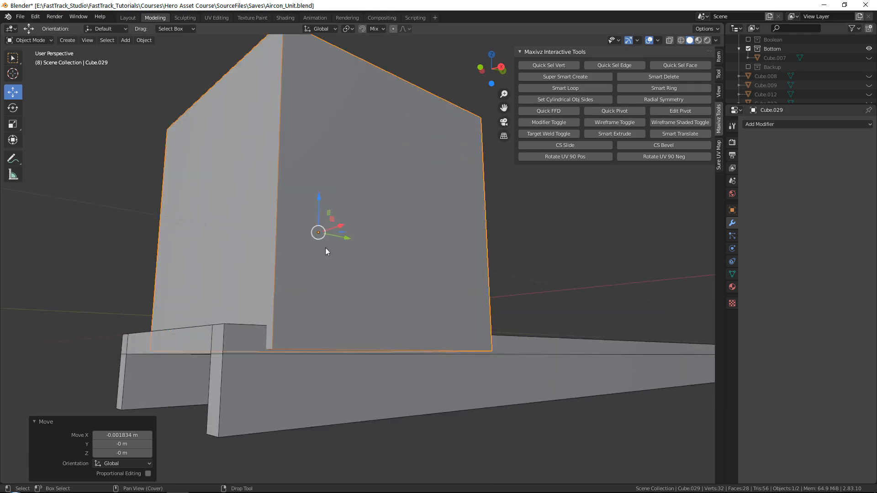
{"action": "left_click_drag", "start_coordinate": [321, 202], "coordinate": [325, 183]}
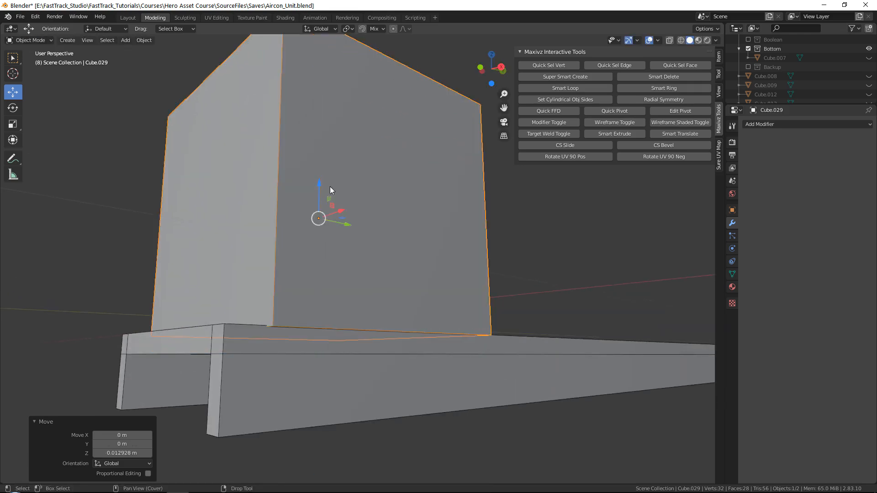
Step: Lower the cube's top face about 0.193 m along Z and fine-tune its height to form a thin plate
{"action": "key", "text": "Tab"}
{"action": "scroll", "coordinate": [348, 148], "scroll_direction": "down", "scroll_amount": 2}
{"action": "middle_click_drag", "start_coordinate": [348, 149], "coordinate": [340, 118]}
{"action": "key", "text": "3"}
{"action": "left_click", "coordinate": [340, 117]}
{"action": "left_click_drag", "start_coordinate": [323, 80], "coordinate": [318, 244]}
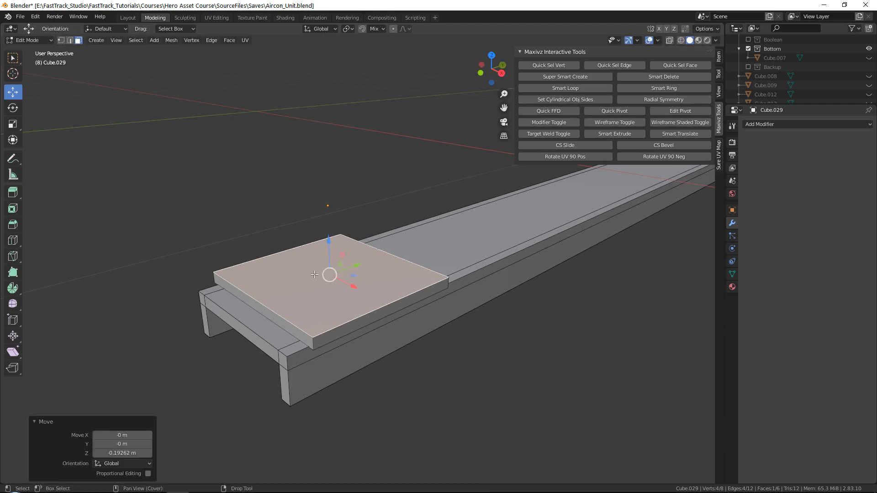
{"action": "scroll", "coordinate": [323, 237], "scroll_direction": "up", "scroll_amount": 2}
{"action": "left_click_drag", "start_coordinate": [299, 279], "coordinate": [300, 283]}
{"action": "middle_click_drag", "start_coordinate": [525, 306], "coordinate": [452, 329]}
{"action": "key", "text": "Tab"}
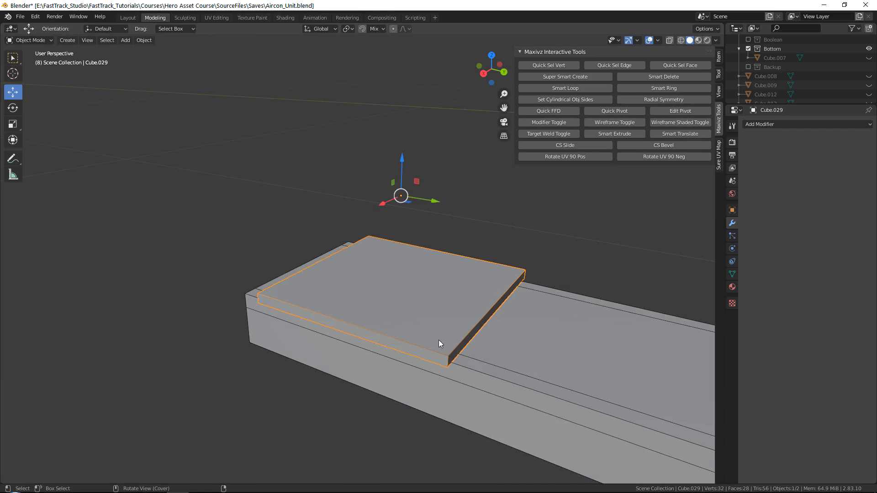
Step: Unhide all objects and recenter the thin plate's origin with Quick Pivot
{"action": "key", "text": "alt+h"}
{"action": "scroll", "coordinate": [396, 342], "scroll_direction": "down", "scroll_amount": 3}
{"action": "middle_click_drag", "start_coordinate": [397, 342], "coordinate": [261, 273], "text": "alt"}
{"action": "left_click", "coordinate": [406, 280]}
{"action": "left_click", "coordinate": [270, 273]}
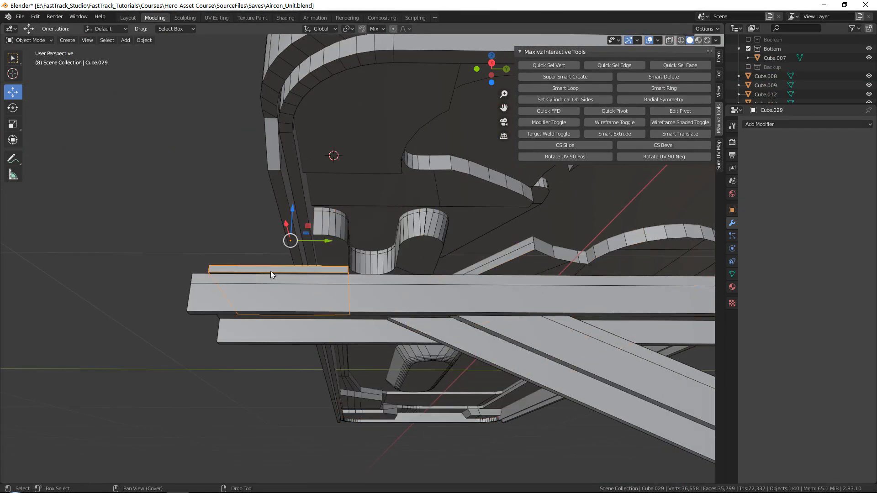
{"action": "left_click", "coordinate": [612, 112]}
Step: Shift the thin plate about 0.015 m along Y on the bar and fine-tune its position
{"action": "left_click_drag", "start_coordinate": [321, 291], "coordinate": [332, 292]}
{"action": "middle_click_drag", "start_coordinate": [324, 255], "coordinate": [361, 251]}
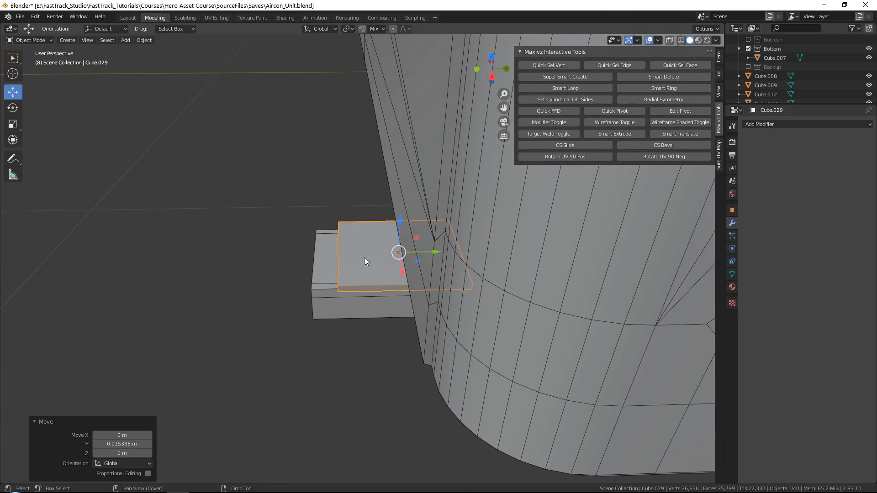
{"action": "left_click_drag", "start_coordinate": [415, 254], "coordinate": [412, 253]}
Step: Extend the plate's rear face along Y toward the upright, finishing with a 0.0075 m adjustment
{"action": "middle_click_drag", "start_coordinate": [412, 253], "coordinate": [234, 254]}
{"action": "key", "text": "Tab"}
{"action": "left_click_drag", "start_coordinate": [235, 255], "coordinate": [494, 248]}
{"action": "middle_click_drag", "start_coordinate": [494, 248], "coordinate": [496, 260]}
{"action": "left_click_drag", "start_coordinate": [497, 265], "coordinate": [499, 265]}
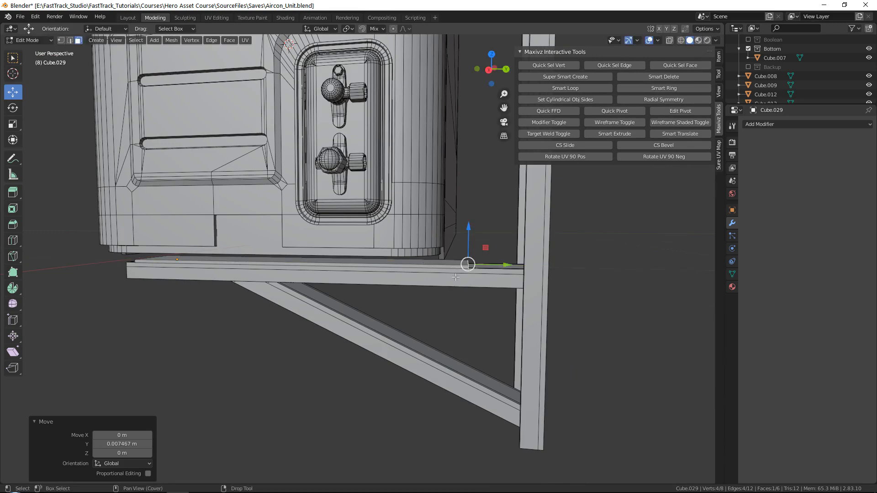
{"action": "middle_click_drag", "start_coordinate": [415, 232], "coordinate": [361, 191]}
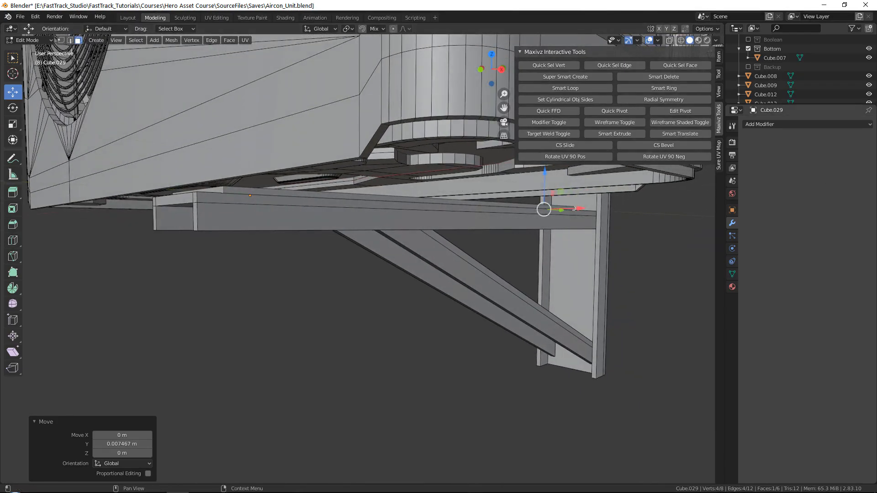
Step: Check the reference photo, then isolate the plate, apply all its transforms and recenter its origin
{"action": "key", "text": "alt+Tab"}
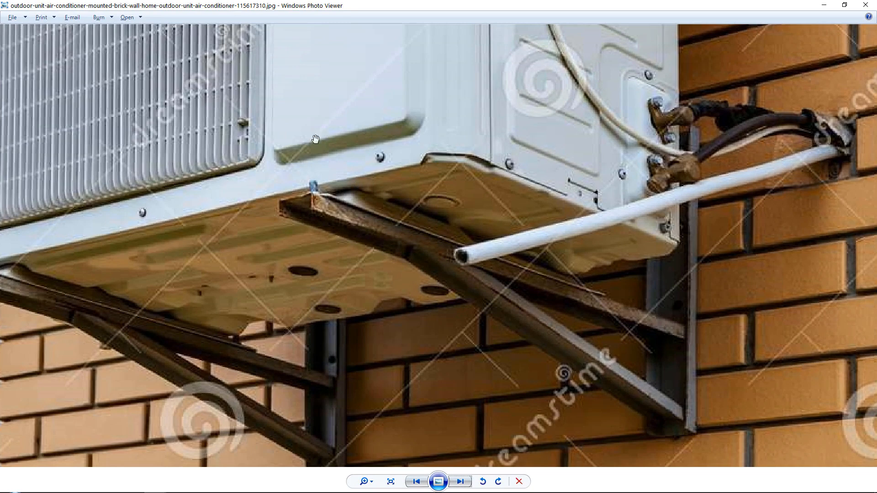
{"action": "double_click", "coordinate": [400, 9]}
{"action": "left_click", "coordinate": [772, 151]}
{"action": "middle_click_drag", "start_coordinate": [407, 196], "coordinate": [468, 302]}
{"action": "key", "text": "Tab"}
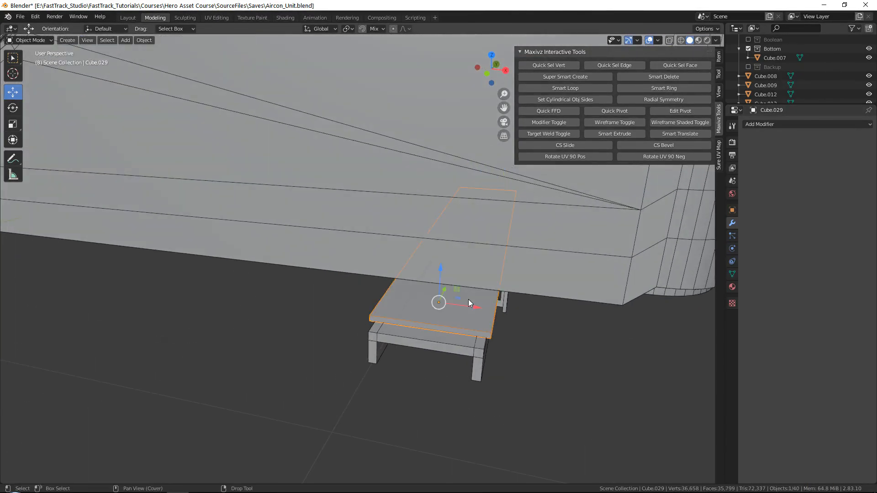
{"action": "key", "text": "shift+h"}
{"action": "key", "text": "Tab"}
{"action": "key", "text": "Tab"}
{"action": "key", "text": "q"}
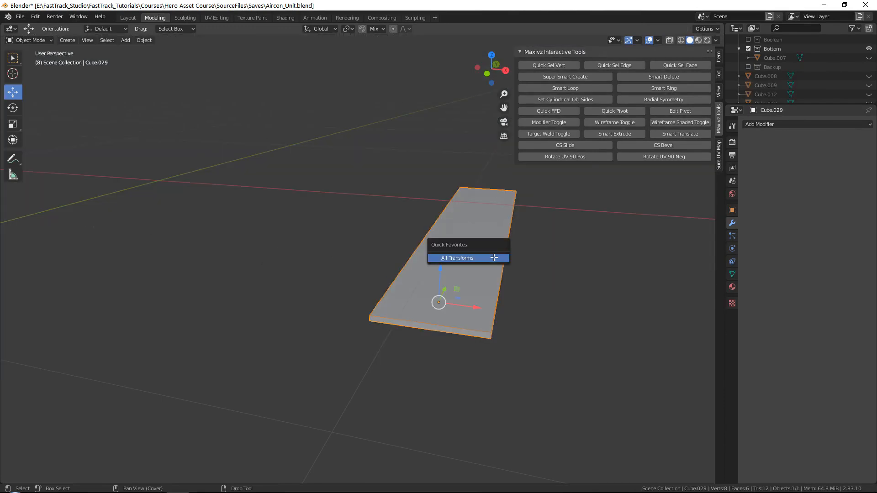
{"action": "left_click", "coordinate": [493, 258]}
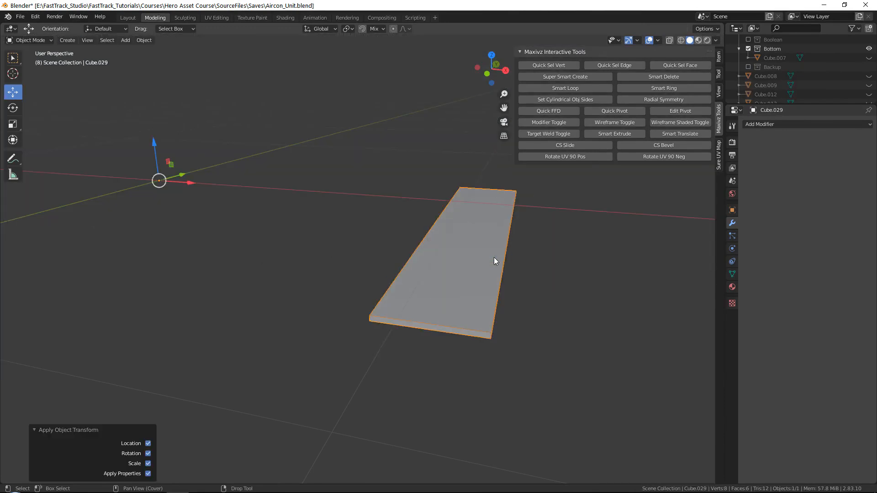
{"action": "left_click", "coordinate": [607, 111]}
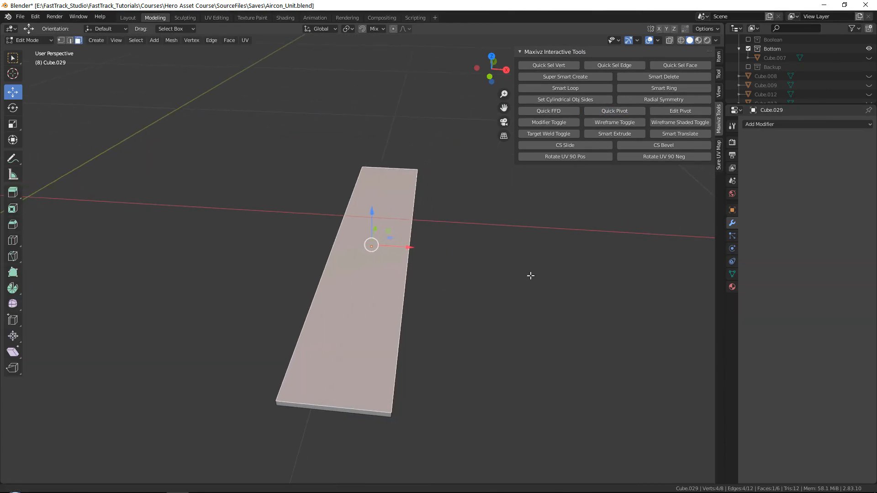
Step: Inset the plate's top face and scale the inset face shorter along Y
{"action": "key", "text": "i"}
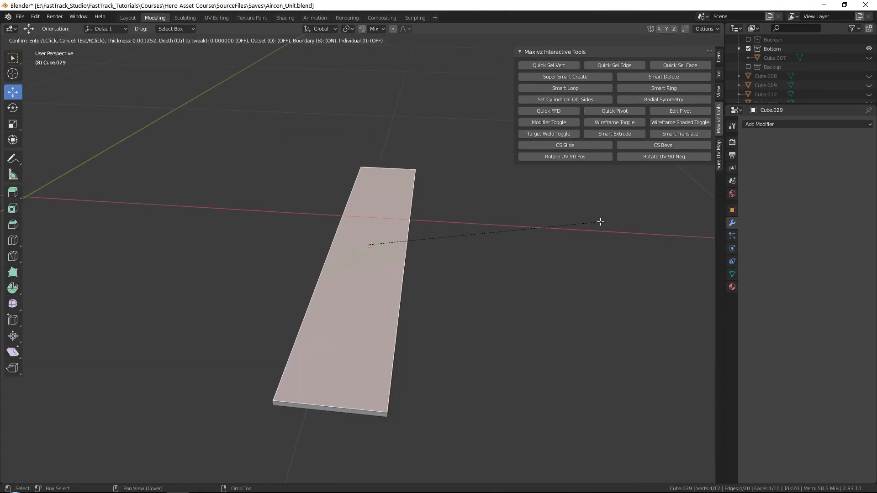
{"action": "left_click", "coordinate": [595, 222]}
{"action": "middle_click_drag", "start_coordinate": [495, 245], "coordinate": [415, 208]}
{"action": "key", "text": "alt+Tab"}
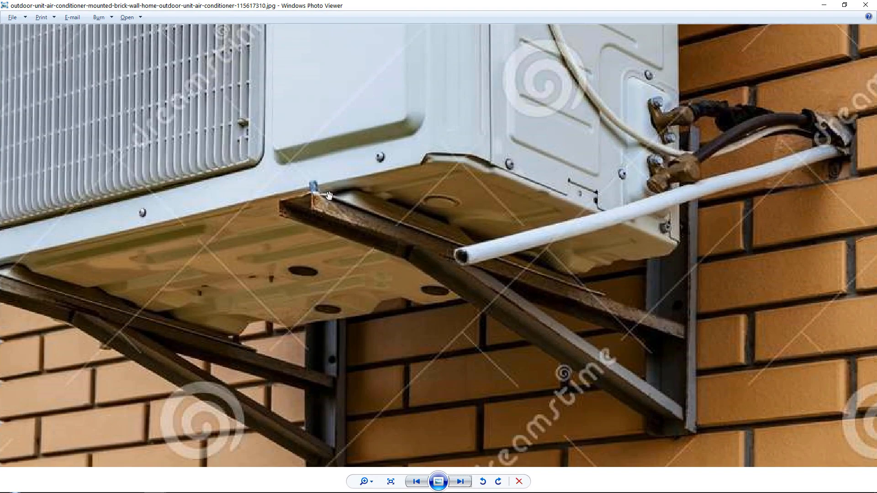
{"action": "left_click_drag", "start_coordinate": [487, 6], "coordinate": [876, 197]}
{"action": "middle_click_drag", "start_coordinate": [277, 207], "coordinate": [274, 187]}
{"action": "key", "text": "r"}
{"action": "left_click_drag", "start_coordinate": [435, 239], "coordinate": [428, 238]}
{"action": "key", "text": "w"}
Step: Extrude the inset face upward along Z to form a raised block on the plate
{"action": "middle_click_drag", "start_coordinate": [385, 229], "coordinate": [345, 202]}
{"action": "key", "text": "e"}
{"action": "right_click", "coordinate": [503, 298]}
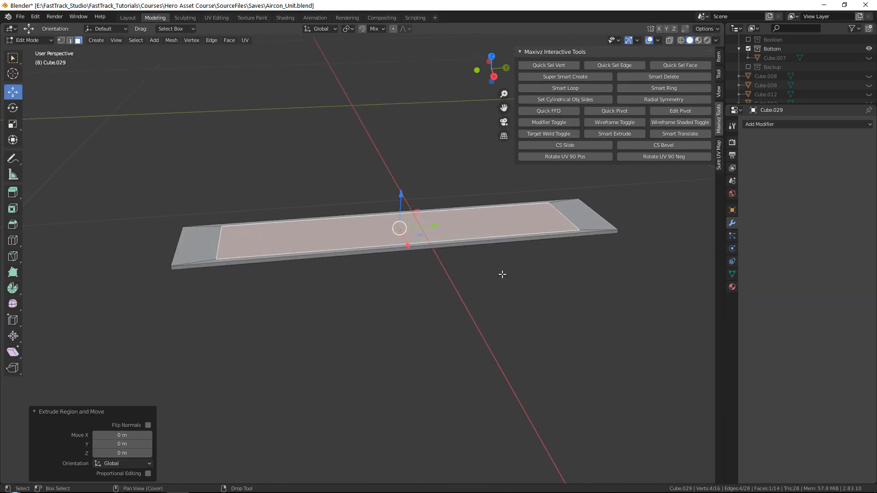
{"action": "left_click_drag", "start_coordinate": [403, 197], "coordinate": [418, 181]}
{"action": "key", "text": "Tab"}
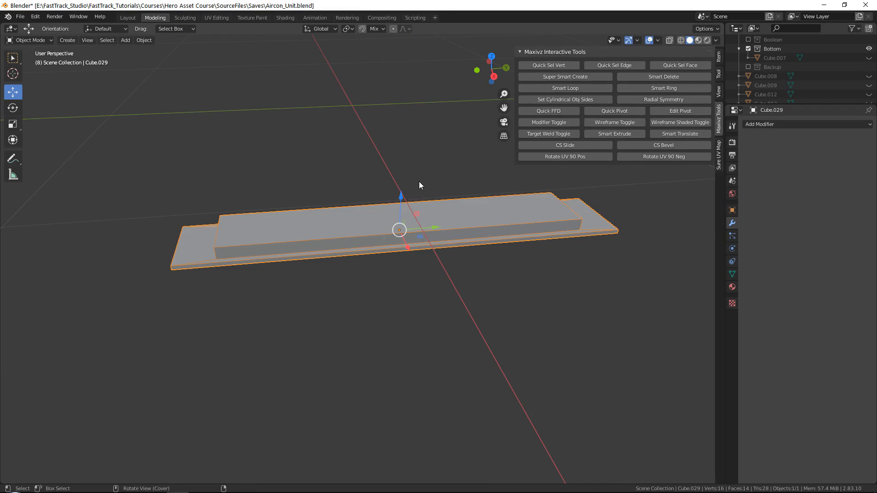
Step: Bring back all hidden objects and raise the plate block's top face along Z toward the unit's underside
{"action": "key", "text": "alt+h"}
{"action": "left_click", "coordinate": [177, 263]}
{"action": "key", "text": "KP_Decimal"}
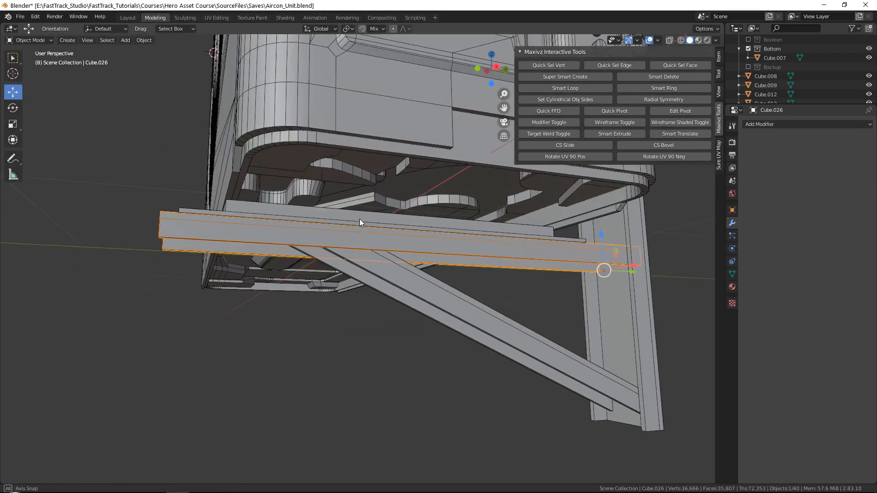
{"action": "key", "text": "Tab"}
{"action": "middle_click_drag", "start_coordinate": [424, 257], "coordinate": [433, 270]}
{"action": "scroll", "coordinate": [436, 259], "scroll_direction": "up", "scroll_amount": 2}
{"action": "key", "text": "Tab"}
{"action": "left_click", "coordinate": [432, 273]}
{"action": "key", "text": "Tab"}
{"action": "mouse_move", "coordinate": [401, 238]}
{"action": "left_mouse_down"}
{"action": "mouse_move", "coordinate": [402, 218]}
{"action": "mouse_move", "coordinate": [405, 228]}
{"action": "left_mouse_up"}
Step: Shift two of the support plate's end faces along Y, the second by about 0.023 m
{"action": "middle_click_drag", "start_coordinate": [405, 228], "coordinate": [372, 255]}
{"action": "left_click", "coordinate": [339, 257]}
{"action": "left_click_drag", "start_coordinate": [357, 261], "coordinate": [367, 261]}
{"action": "mouse_move", "coordinate": [367, 261]}
{"action": "middle_mouse_down"}
{"action": "mouse_move", "coordinate": [341, 245]}
{"action": "mouse_move", "coordinate": [367, 247]}
{"action": "middle_mouse_up"}
{"action": "left_click", "coordinate": [341, 246]}
{"action": "left_click_drag", "start_coordinate": [343, 242], "coordinate": [358, 244]}
{"action": "middle_click_drag", "start_coordinate": [358, 245], "coordinate": [357, 210]}
Step: Add a centred loop cut across the plate and its block, and bevel it about 0.032 m into two loops
{"action": "key", "text": "ctrl+r"}
{"action": "left_click", "coordinate": [353, 208]}
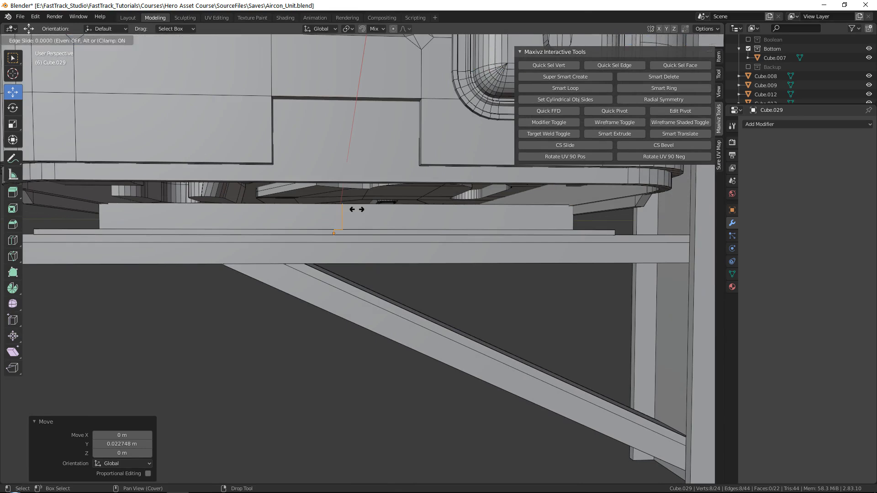
{"action": "right_click", "coordinate": [346, 199]}
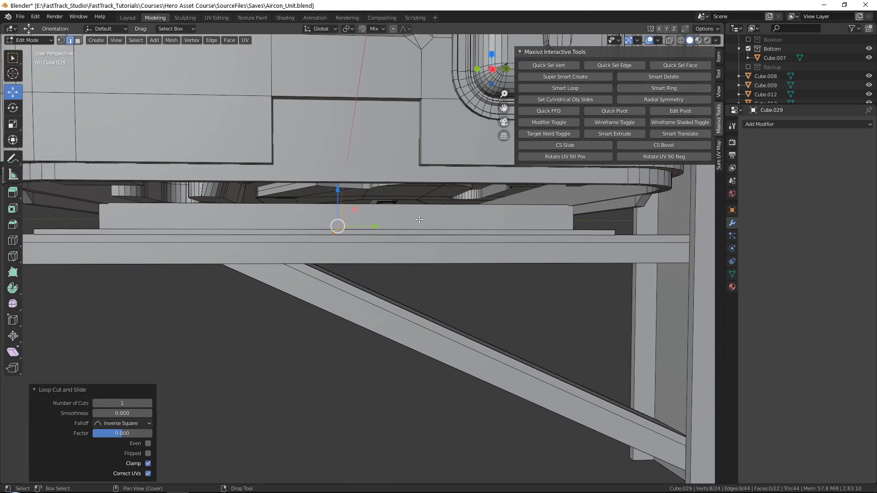
{"action": "key", "text": "ctrl+b"}
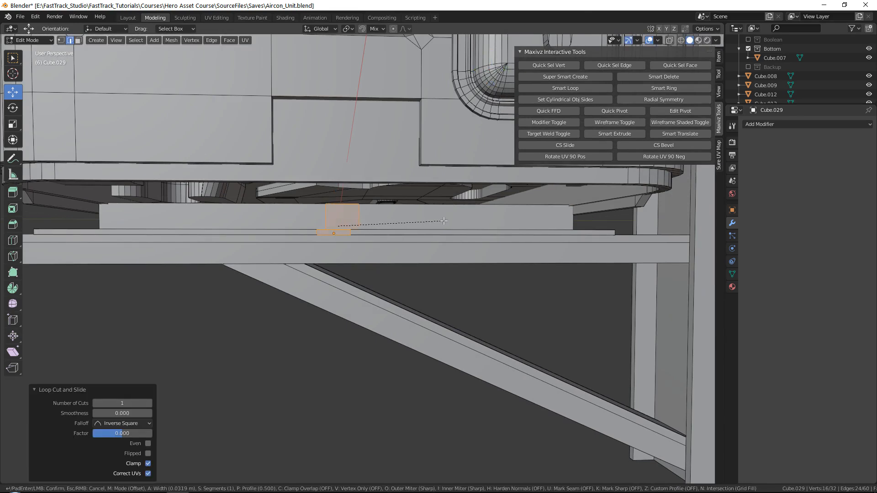
{"action": "left_click", "coordinate": [443, 221]}
Step: Lower the block's top face nearest the upright by about 0.032 m along Z, forming a sloped step
{"action": "middle_click_drag", "start_coordinate": [416, 211], "coordinate": [476, 165]}
{"action": "left_click", "coordinate": [439, 147]}
{"action": "key", "text": "3"}
{"action": "left_click", "coordinate": [441, 151]}
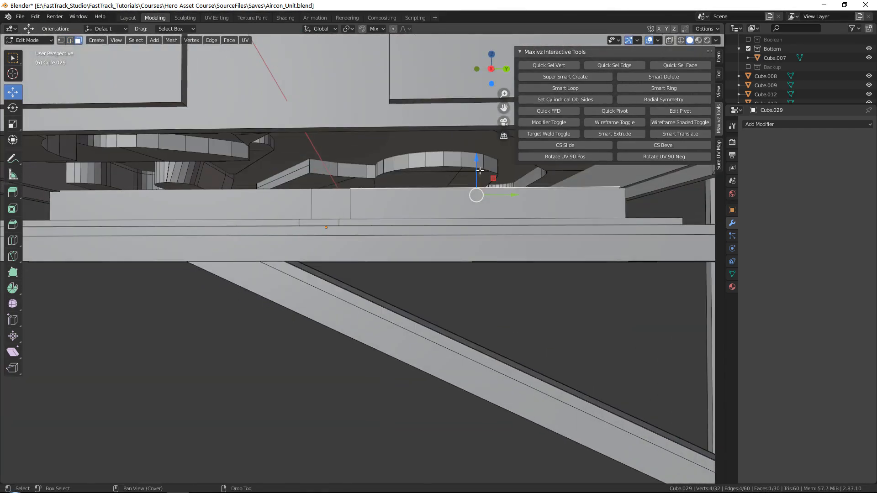
{"action": "key", "text": "g"}
{"action": "key", "text": "z"}
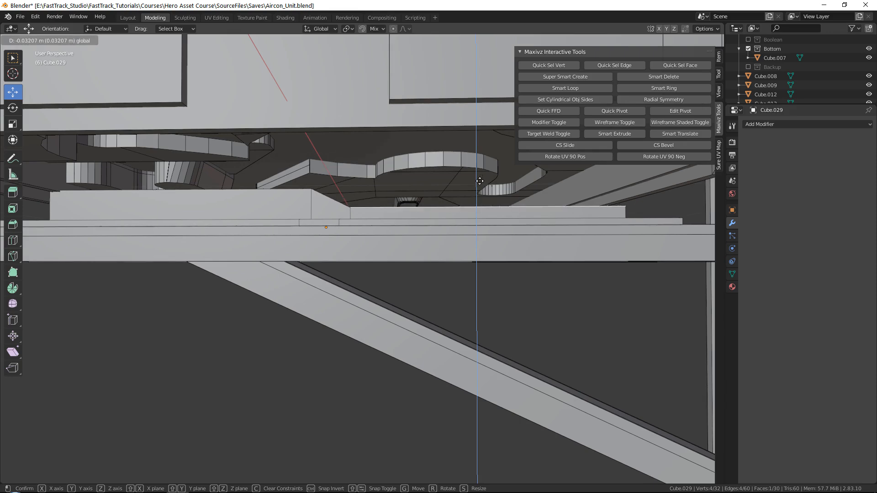
{"action": "left_click", "coordinate": [479, 181]}
{"action": "middle_click_drag", "start_coordinate": [479, 181], "coordinate": [287, 206]}
{"action": "left_click", "coordinate": [320, 216]}
{"action": "left_click_drag", "start_coordinate": [327, 211], "coordinate": [343, 210]}
{"action": "middle_click_drag", "start_coordinate": [372, 204], "coordinate": [446, 152]}
{"action": "key", "text": "ctrl+z"}
{"action": "key", "text": "ctrl+z"}
Step: Raise the block's higher top face about 0.015 m, and slope its front end by moving the upper edge about 0.05 m along Y
{"action": "left_click_drag", "start_coordinate": [446, 152], "coordinate": [440, 139]}
{"action": "middle_click_drag", "start_coordinate": [440, 138], "coordinate": [364, 206]}
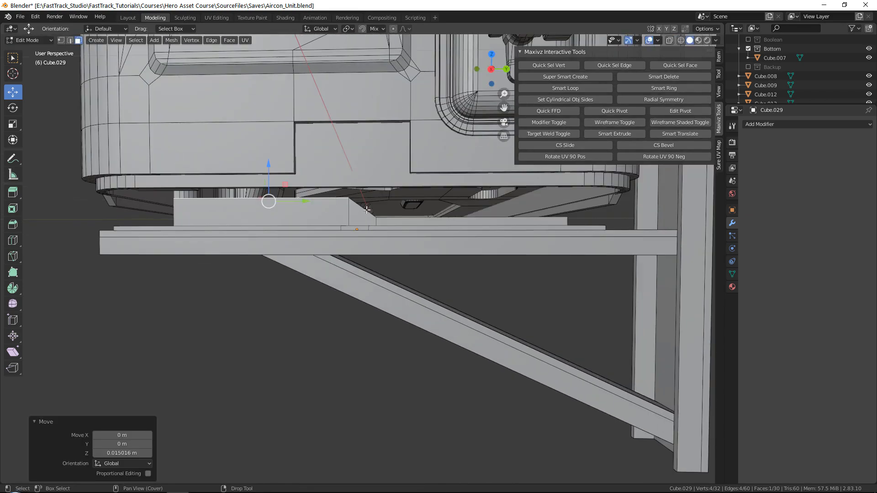
{"action": "middle_click_drag", "start_coordinate": [270, 213], "coordinate": [322, 225]}
{"action": "mouse_move", "coordinate": [322, 225]}
{"action": "middle_mouse_down", "text": "alt"}
{"action": "mouse_move", "coordinate": [335, 233]}
{"action": "mouse_move", "coordinate": [337, 226]}
{"action": "middle_mouse_up", "text": "alt"}
{"action": "scroll", "coordinate": [273, 207], "scroll_direction": "up", "scroll_amount": 3}
{"action": "mouse_move", "coordinate": [273, 206]}
{"action": "middle_mouse_down", "text": "alt"}
{"action": "mouse_move", "coordinate": [289, 192]}
{"action": "mouse_move", "coordinate": [262, 180]}
{"action": "mouse_move", "coordinate": [274, 194]}
{"action": "middle_mouse_up", "text": "alt"}
{"action": "key", "text": "2"}
{"action": "left_click", "coordinate": [259, 172]}
{"action": "left_click_drag", "start_coordinate": [279, 191], "coordinate": [302, 192]}
{"action": "middle_click_drag", "start_coordinate": [302, 191], "coordinate": [325, 210], "text": "alt"}
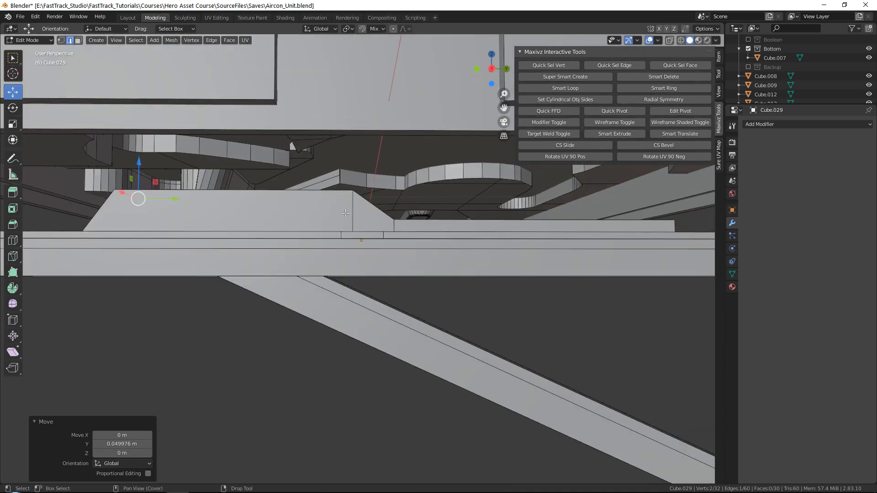
Step: Raise the block's lower top face about 0.012 m along Z
{"action": "middle_click_drag", "start_coordinate": [388, 213], "coordinate": [328, 222]}
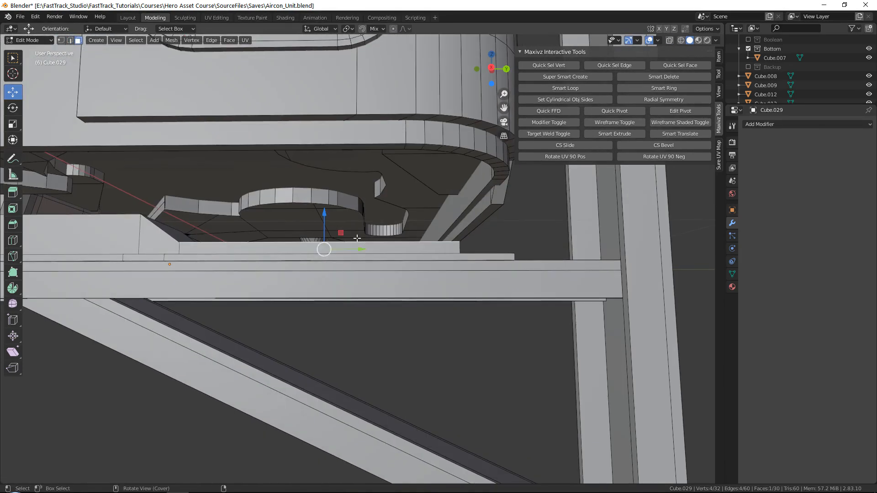
{"action": "left_click_drag", "start_coordinate": [325, 217], "coordinate": [325, 209]}
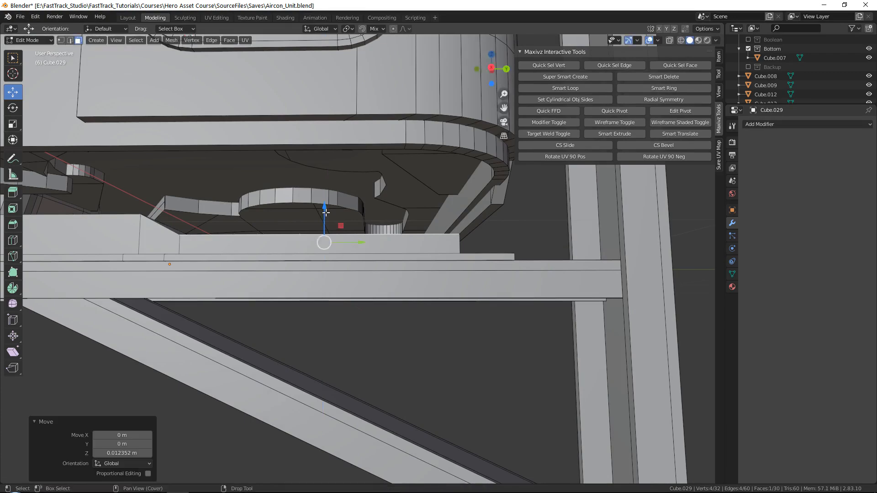
{"action": "scroll", "coordinate": [325, 210], "scroll_direction": "down", "scroll_amount": 5}
{"action": "key", "text": "Tab"}
Step: Isolate the support plate and select the edge loops running through the corners of the plate and block ends
{"action": "middle_click_drag", "start_coordinate": [370, 242], "coordinate": [431, 267]}
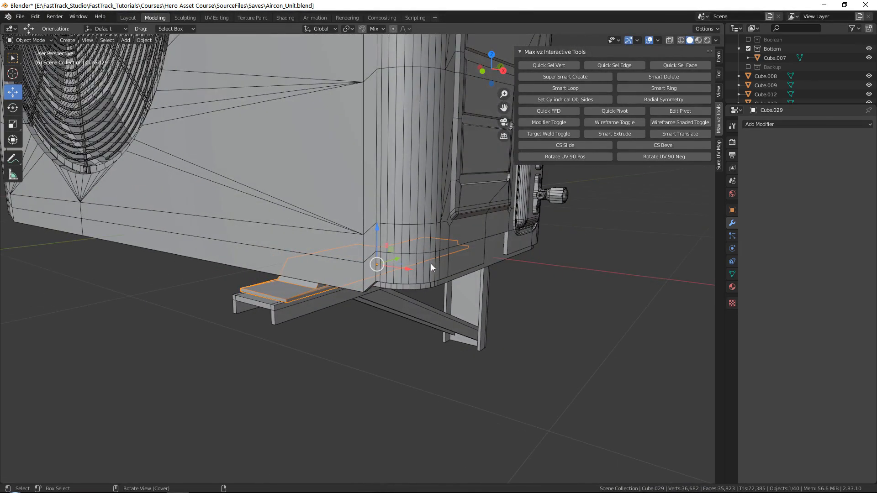
{"action": "key", "text": "shift+h"}
{"action": "mouse_move", "coordinate": [346, 271]}
{"action": "middle_mouse_down"}
{"action": "mouse_move", "coordinate": [310, 278]}
{"action": "mouse_move", "coordinate": [340, 252]}
{"action": "mouse_move", "coordinate": [353, 257]}
{"action": "middle_mouse_up"}
{"action": "key", "text": "Tab"}
{"action": "scroll", "coordinate": [352, 257], "scroll_direction": "up", "scroll_amount": 4}
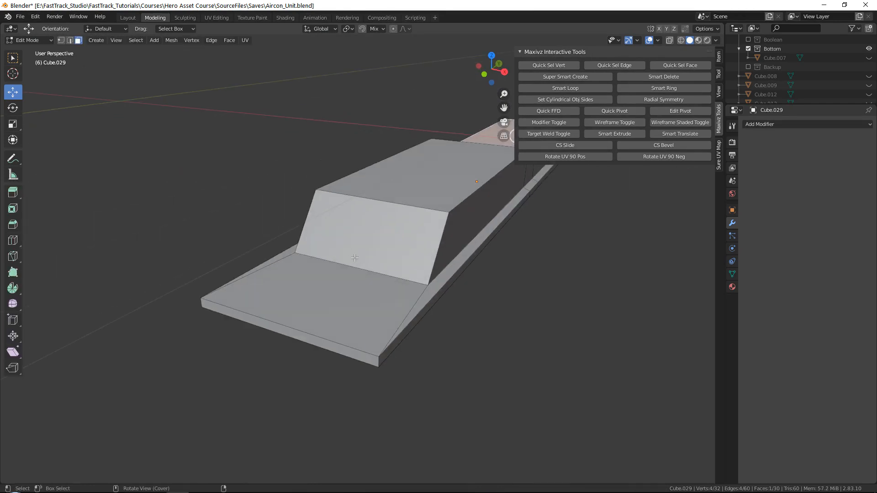
{"action": "key", "text": "2"}
{"action": "left_click", "coordinate": [379, 362], "text": "alt"}
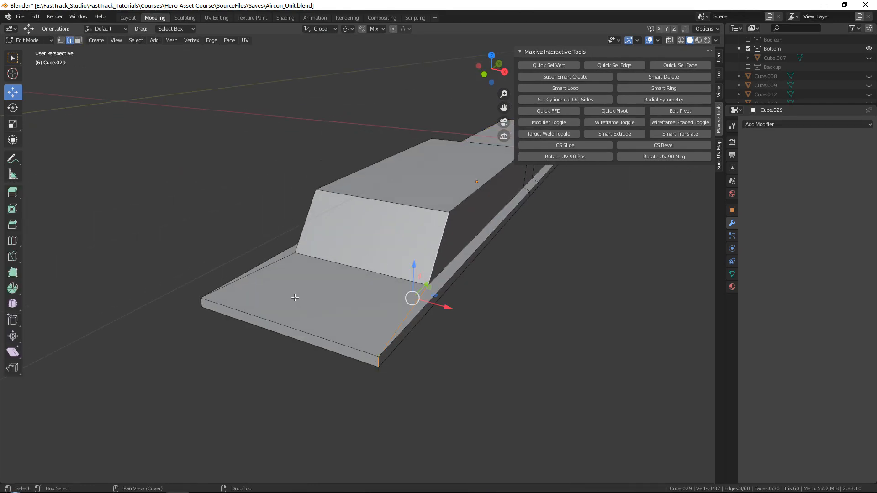
{"action": "left_click", "coordinate": [265, 264], "text": "alt+shift"}
{"action": "middle_click_drag", "start_coordinate": [265, 264], "coordinate": [324, 248]}
{"action": "left_click", "coordinate": [321, 256], "text": "alt+shift"}
{"action": "left_click", "coordinate": [298, 217], "text": "alt+shift"}
Step: Apply all transforms to the plate, keeping its corner edges selected for beveling
{"action": "middle_click_drag", "start_coordinate": [221, 254], "coordinate": [436, 289]}
{"action": "key", "text": "ctrl+b"}
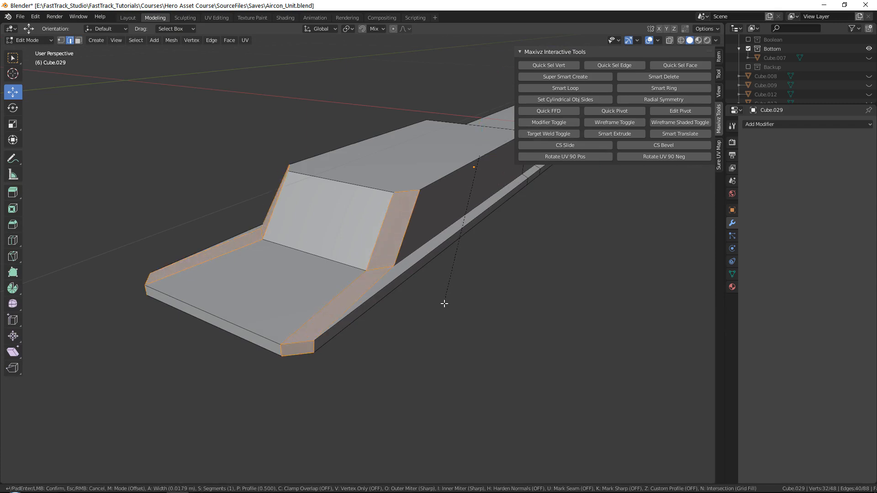
{"action": "right_click", "coordinate": [444, 304]}
{"action": "key", "text": "Tab"}
{"action": "key", "text": "q"}
{"action": "left_click", "coordinate": [365, 220]}
{"action": "key", "text": "Tab"}
Step: Bevel the selected corner edges of the plate and block about 0.059 m with 7 segments
{"action": "middle_click_drag", "start_coordinate": [478, 281], "coordinate": [458, 290]}
{"action": "key", "text": "ctrl+b"}
{"action": "scroll", "coordinate": [448, 303], "scroll_direction": "up", "scroll_amount": 4}
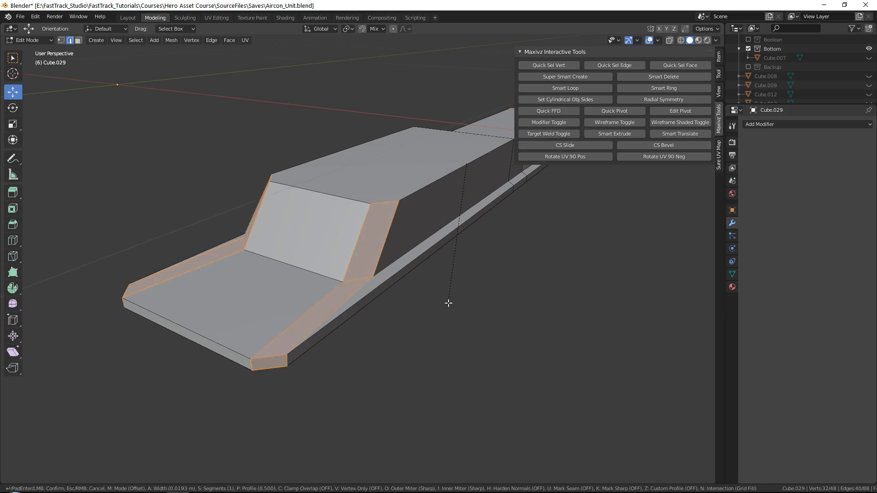
{"action": "scroll", "coordinate": [442, 313], "scroll_direction": "up", "scroll_amount": 2}
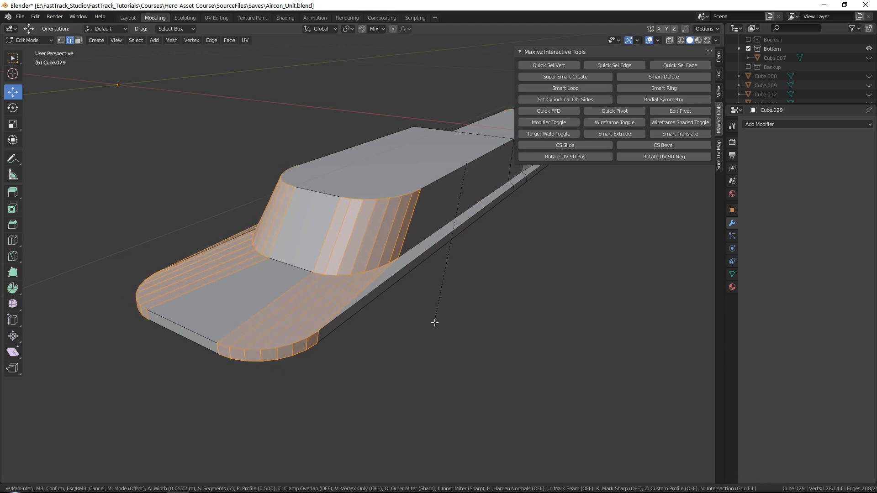
{"action": "left_click", "coordinate": [434, 323]}
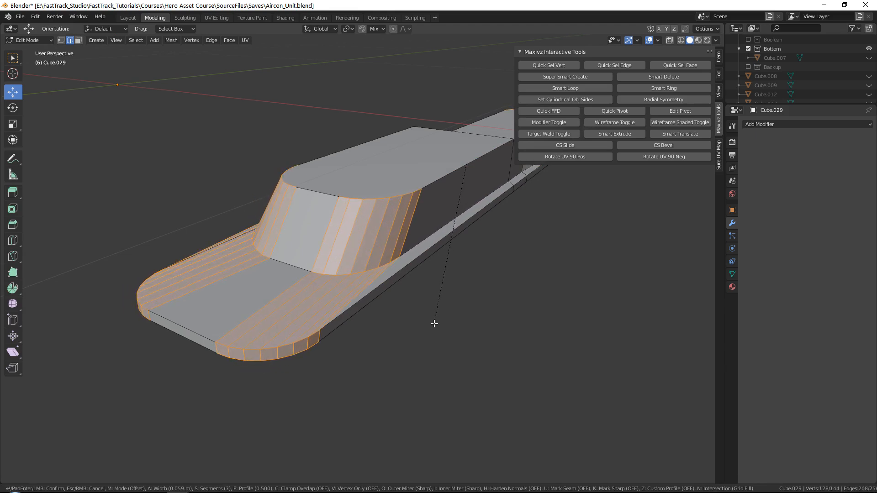
Step: Bevel the two edge loops bordering the slope between the block's high and low tops by 0.0275 m with 3 segments
{"action": "scroll", "coordinate": [346, 274], "scroll_direction": "up", "scroll_amount": 3}
{"action": "key", "text": "3"}
{"action": "left_click", "coordinate": [333, 223]}
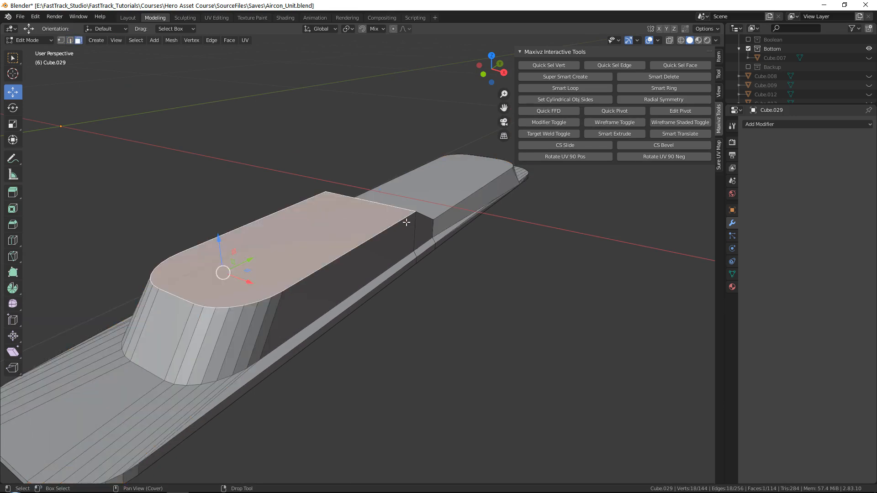
{"action": "middle_click_drag", "start_coordinate": [334, 222], "coordinate": [352, 221]}
{"action": "left_click", "coordinate": [353, 221], "text": "ctrl"}
{"action": "key", "text": "2"}
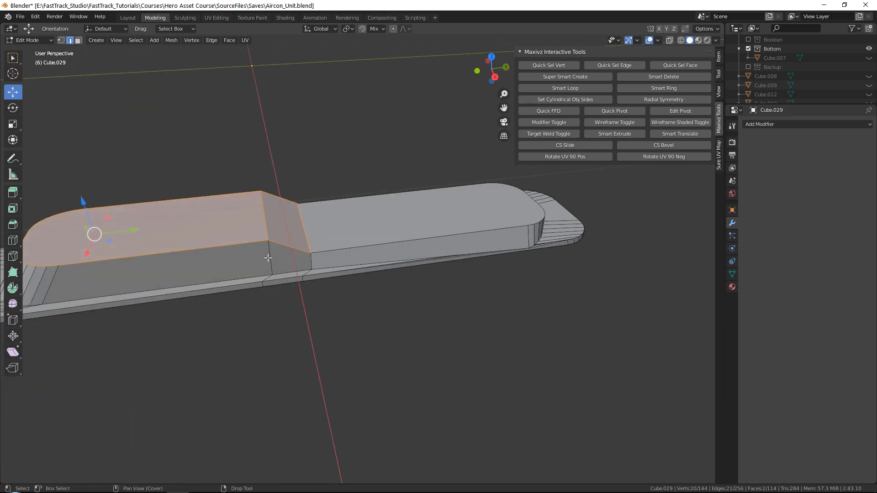
{"action": "left_click", "coordinate": [311, 251], "text": "alt"}
{"action": "middle_click_drag", "start_coordinate": [308, 243], "coordinate": [378, 236]}
{"action": "key", "text": "ctrl+b"}
{"action": "scroll", "coordinate": [391, 246], "scroll_direction": "down", "scroll_amount": 3}
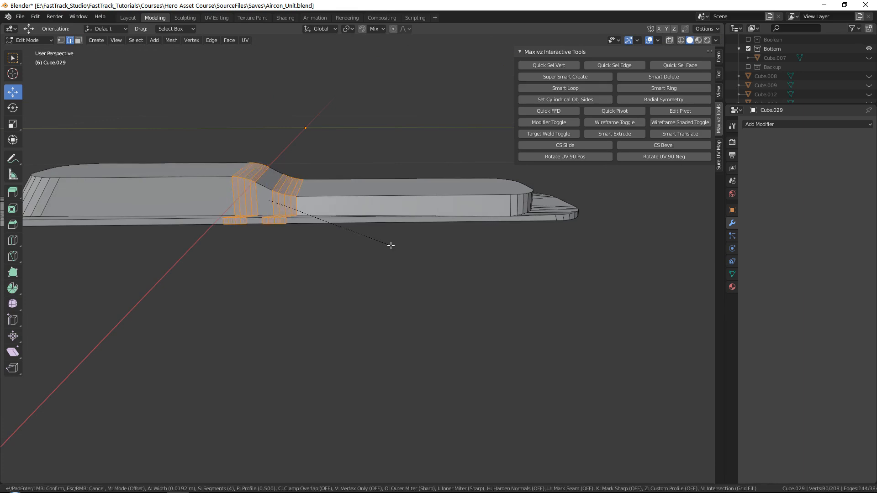
{"action": "left_click", "coordinate": [395, 248]}
{"action": "middle_click_drag", "start_coordinate": [391, 243], "coordinate": [402, 227]}
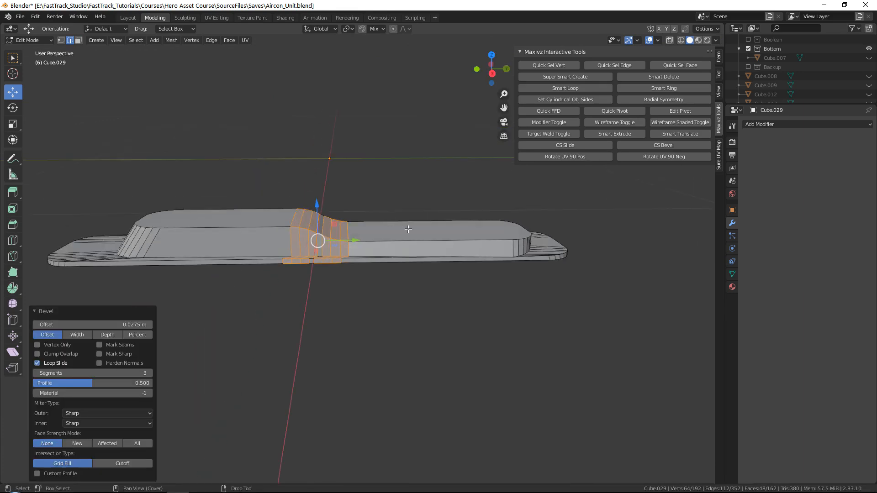
{"action": "scroll", "coordinate": [410, 236], "scroll_direction": "up", "scroll_amount": 2}
{"action": "left_click", "coordinate": [319, 223], "text": "alt"}
{"action": "left_click", "coordinate": [284, 217], "text": "alt+shift"}
{"action": "middle_click_drag", "start_coordinate": [176, 211], "coordinate": [217, 219]}
{"action": "left_click", "coordinate": [239, 238], "text": "alt+shift"}
{"action": "middle_click_drag", "start_coordinate": [285, 241], "coordinate": [361, 230], "text": "shift"}
{"action": "middle_click_drag", "start_coordinate": [257, 248], "coordinate": [357, 226]}
Step: Move the upper vertices at the block's low rounded end inward to slope that end
{"action": "key", "text": "1"}
{"action": "left_click_drag", "start_coordinate": [365, 138], "coordinate": [473, 308]}
{"action": "middle_click_drag", "start_coordinate": [473, 309], "coordinate": [261, 217]}
{"action": "left_click_drag", "start_coordinate": [260, 217], "coordinate": [416, 302]}
{"action": "left_click_drag", "start_coordinate": [329, 275], "coordinate": [353, 275]}
{"action": "middle_click_drag", "start_coordinate": [354, 275], "coordinate": [394, 230]}
{"action": "left_click_drag", "start_coordinate": [333, 176], "coordinate": [477, 212]}
{"action": "middle_click_drag", "start_coordinate": [474, 207], "coordinate": [466, 226]}
{"action": "left_click_drag", "start_coordinate": [451, 220], "coordinate": [429, 216]}
{"action": "middle_click_drag", "start_coordinate": [429, 216], "coordinate": [278, 229]}
{"action": "left_click", "coordinate": [315, 235]}
{"action": "left_click_drag", "start_coordinate": [273, 229], "coordinate": [262, 226]}
{"action": "middle_click_drag", "start_coordinate": [262, 226], "coordinate": [332, 229]}
{"action": "key", "text": "ctrl+z"}
Step: Select the upper corner vertices at the block's low end through X-ray and shift them along X to even out the corner
{"action": "key", "text": "alt+z"}
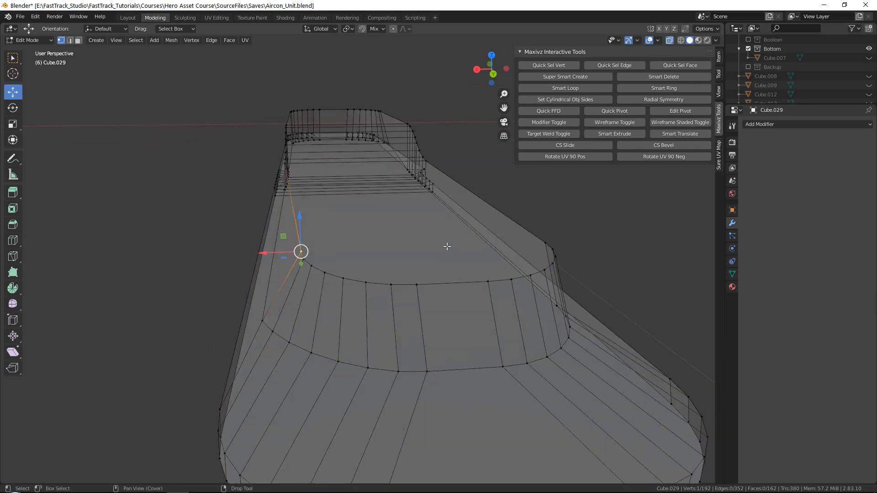
{"action": "left_click_drag", "start_coordinate": [293, 294], "coordinate": [294, 293]}
{"action": "key", "text": "alt+z"}
{"action": "middle_click_drag", "start_coordinate": [294, 293], "coordinate": [292, 247]}
{"action": "left_click_drag", "start_coordinate": [290, 241], "coordinate": [287, 240]}
{"action": "middle_click_drag", "start_coordinate": [286, 240], "coordinate": [289, 230]}
{"action": "left_click_drag", "start_coordinate": [289, 230], "coordinate": [281, 229]}
{"action": "middle_click_drag", "start_coordinate": [281, 229], "coordinate": [360, 326]}
{"action": "left_click", "coordinate": [354, 332]}
{"action": "left_click_drag", "start_coordinate": [321, 321], "coordinate": [224, 286]}
{"action": "left_click", "coordinate": [252, 281]}
{"action": "scroll", "coordinate": [229, 283], "scroll_direction": "down", "scroll_amount": 2}
{"action": "middle_click_drag", "start_coordinate": [383, 274], "coordinate": [366, 291], "text": "alt"}
Step: Bevel the edge loops around the block's high and low top faces by 0.0292 m with 3 segments
{"action": "key", "text": "Tab"}
{"action": "key", "text": "Tab"}
{"action": "key", "text": "2"}
{"action": "left_click", "coordinate": [365, 289], "text": "alt"}
{"action": "left_click", "coordinate": [210, 271], "text": "alt+shift"}
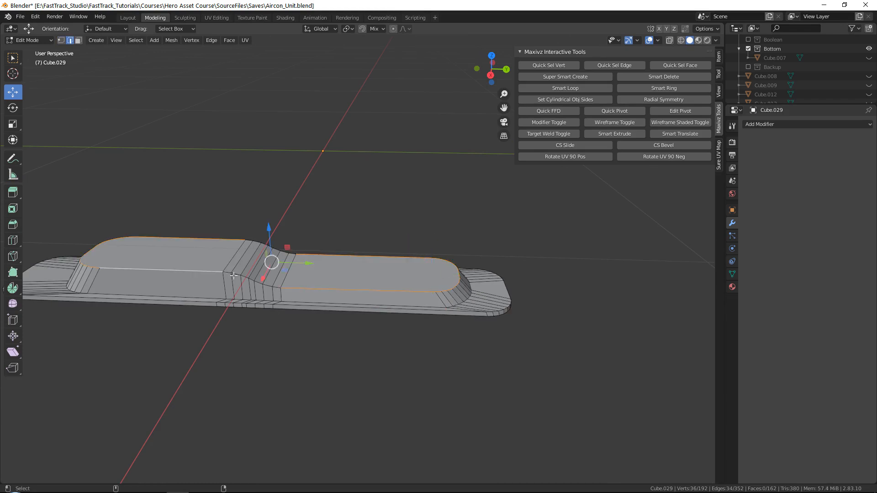
{"action": "middle_click_drag", "start_coordinate": [259, 285], "coordinate": [421, 283]}
{"action": "key", "text": "ctrl+b"}
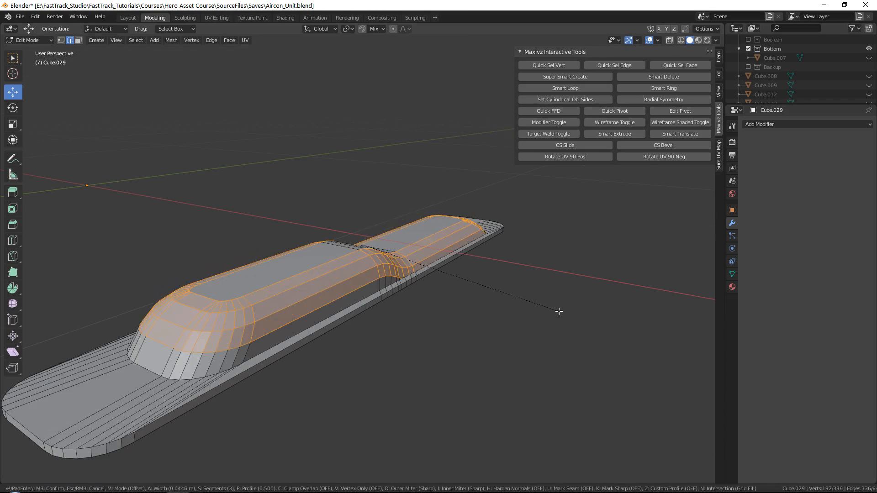
{"action": "left_click", "coordinate": [552, 307]}
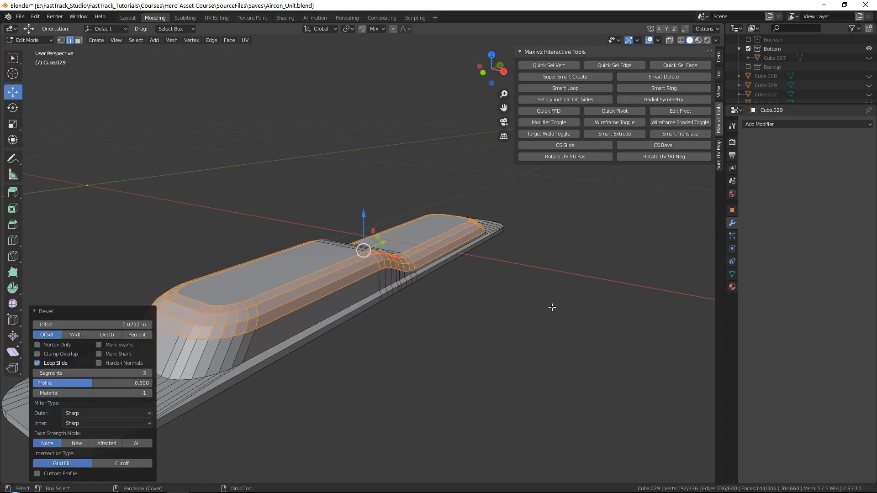
{"action": "key", "text": "Tab"}
{"action": "key", "text": "alt"}
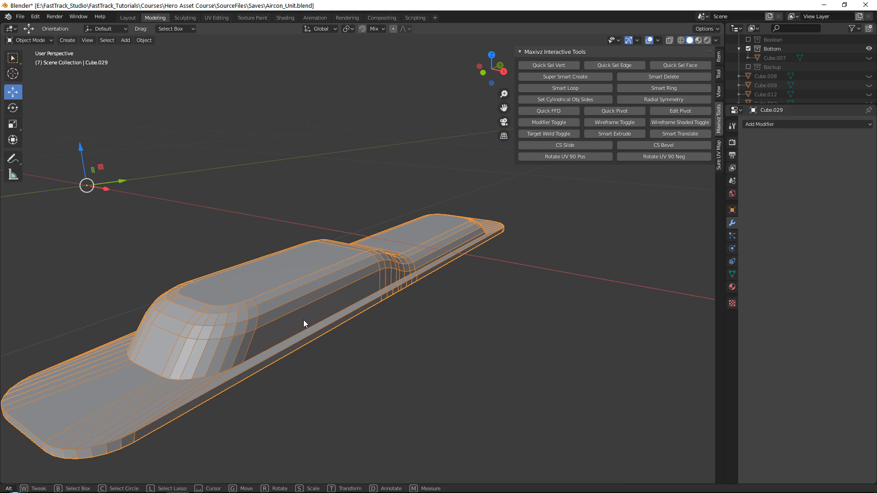
Step: Bevel the edge loop where the raised block meets the plate by about 0.005 m with a single segment
{"action": "key", "text": "Tab"}
{"action": "left_click", "coordinate": [379, 303], "text": "alt"}
{"action": "middle_click_drag", "start_coordinate": [379, 303], "coordinate": [458, 299]}
{"action": "scroll", "coordinate": [475, 294], "scroll_direction": "up", "scroll_amount": 2}
{"action": "key", "text": "ctrl+b"}
{"action": "scroll", "coordinate": [497, 294], "scroll_direction": "down", "scroll_amount": 2}
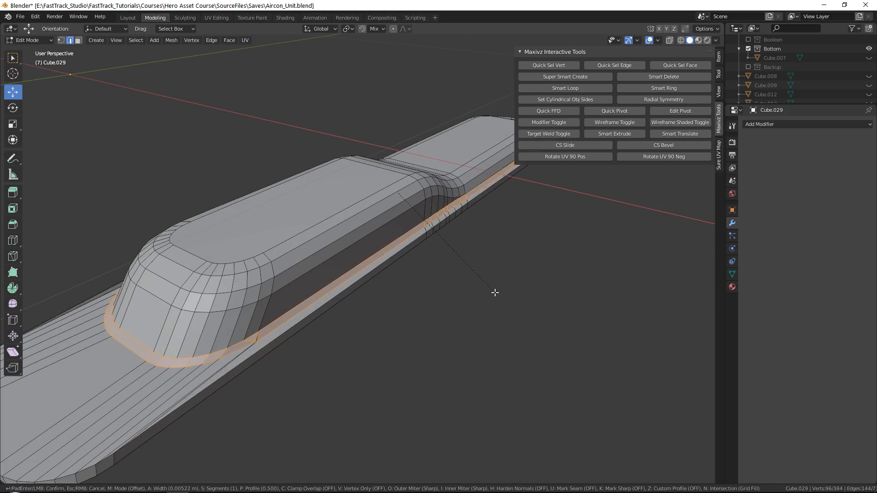
{"action": "left_click", "coordinate": [493, 292]}
Step: Adjust the position of a vertex at the new bevel around the block's base
{"action": "scroll", "coordinate": [366, 297], "scroll_direction": "up", "scroll_amount": 5}
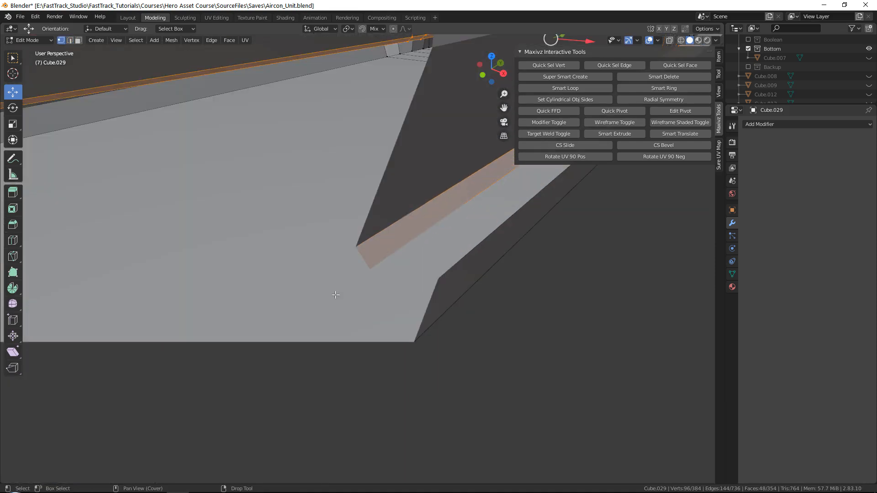
{"action": "scroll", "coordinate": [340, 297], "scroll_direction": "down", "scroll_amount": 5}
{"action": "left_click", "coordinate": [344, 275]}
{"action": "left_click_drag", "start_coordinate": [365, 264], "coordinate": [349, 271]}
{"action": "middle_click_drag", "start_coordinate": [350, 271], "coordinate": [434, 283]}
{"action": "scroll", "coordinate": [434, 283], "scroll_direction": "down", "scroll_amount": 5}
{"action": "scroll", "coordinate": [387, 259], "scroll_direction": "up", "scroll_amount": 2}
{"action": "scroll", "coordinate": [420, 231], "scroll_direction": "down", "scroll_amount": 2}
Step: Select the vertices of the rounded upper corner on one side of the block's high end, using X-ray
{"action": "middle_click_drag", "start_coordinate": [421, 232], "coordinate": [258, 263]}
{"action": "scroll", "coordinate": [258, 263], "scroll_direction": "up", "scroll_amount": 3}
{"action": "left_click_drag", "start_coordinate": [142, 239], "coordinate": [323, 381]}
{"action": "middle_click_drag", "start_coordinate": [323, 382], "coordinate": [163, 236]}
{"action": "left_click_drag", "start_coordinate": [170, 245], "coordinate": [319, 409]}
{"action": "key", "text": "alt+z"}
{"action": "mouse_move", "coordinate": [307, 317]}
{"action": "left_mouse_down"}
{"action": "mouse_move", "coordinate": [342, 323]}
{"action": "mouse_move", "coordinate": [301, 306]}
{"action": "left_mouse_up"}
{"action": "middle_click_drag", "start_coordinate": [302, 306], "coordinate": [321, 283]}
{"action": "left_click_drag", "start_coordinate": [321, 284], "coordinate": [470, 338], "text": "ctrl"}
{"action": "key", "text": "alt+z"}
{"action": "middle_click_drag", "start_coordinate": [372, 263], "coordinate": [362, 277]}
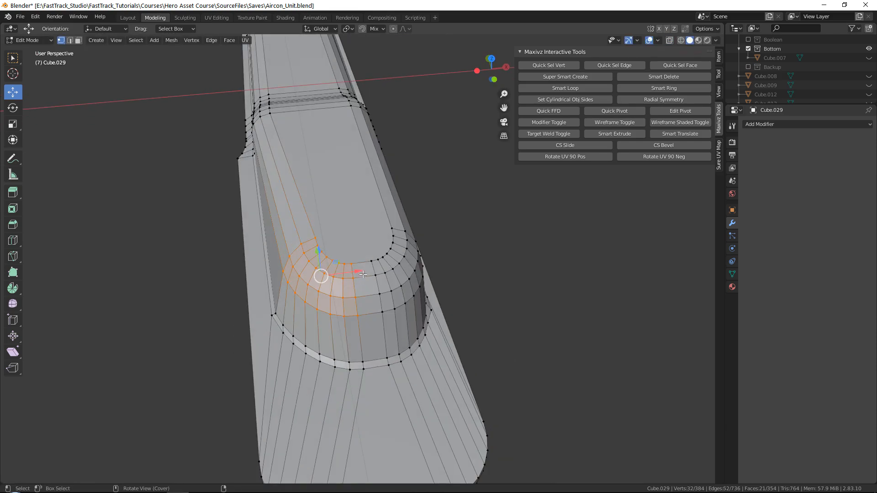
Step: Move the selected corner vertices about -0.018 m along X, and shift them back by about 0.017 m in top view
{"action": "left_click_drag", "start_coordinate": [355, 273], "coordinate": [331, 269]}
{"action": "middle_click_drag", "start_coordinate": [331, 269], "coordinate": [321, 236]}
{"action": "key", "text": "grave"}
{"action": "left_click", "coordinate": [324, 218]}
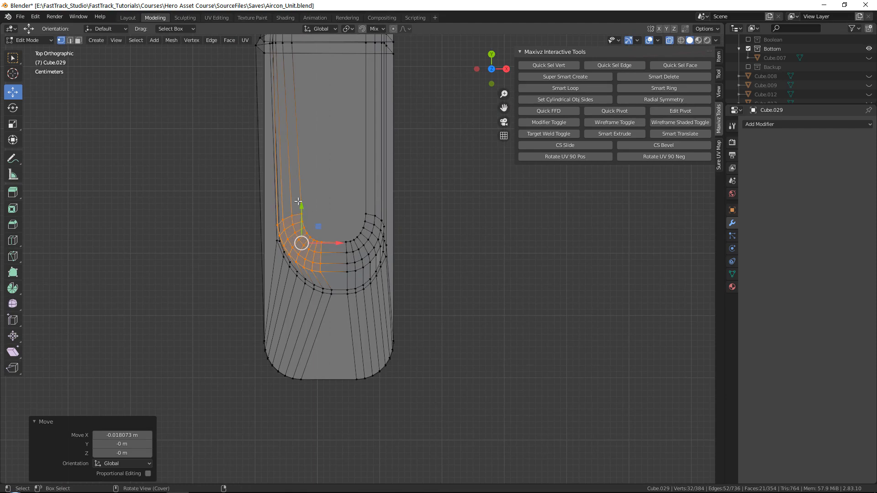
{"action": "left_click_drag", "start_coordinate": [329, 242], "coordinate": [339, 246]}
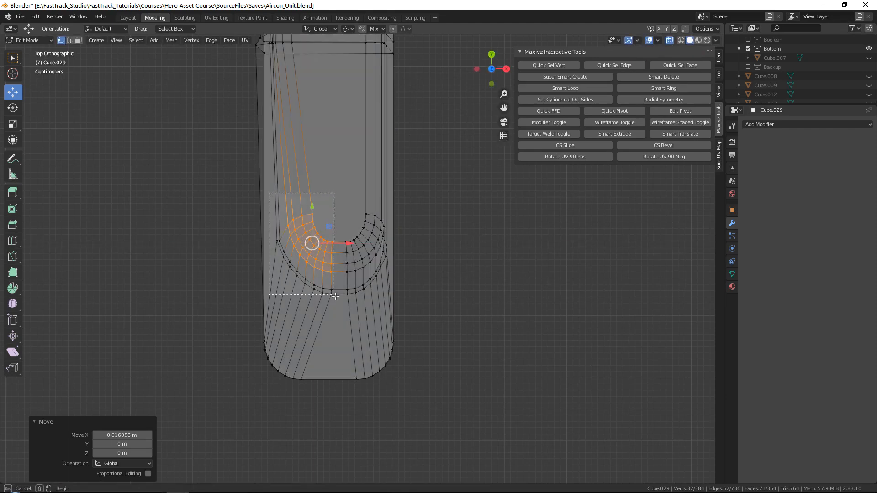
Step: Extend the selection over the block's rounded upper corner and move those vertices about -0.012 m along X
{"action": "left_click_drag", "start_coordinate": [335, 295], "coordinate": [336, 295]}
{"action": "left_click_drag", "start_coordinate": [343, 252], "coordinate": [334, 252]}
{"action": "middle_click_drag", "start_coordinate": [337, 160], "coordinate": [330, 233], "text": "shift"}
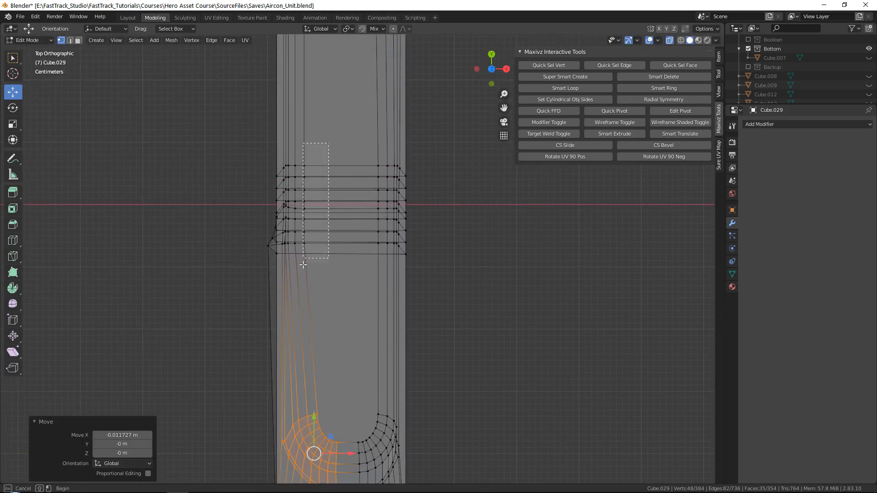
{"action": "left_click_drag", "start_coordinate": [328, 143], "coordinate": [279, 273]}
{"action": "middle_click_drag", "start_coordinate": [279, 273], "coordinate": [414, 278]}
Step: Select the protruding vertices on the plate's outer side edge and move them about 0.007 m along X
{"action": "left_click", "coordinate": [371, 222]}
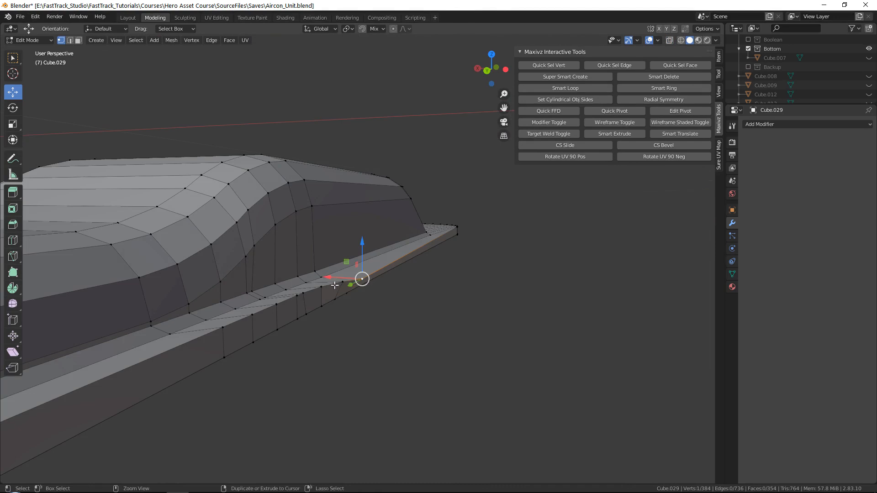
{"action": "middle_click_drag", "start_coordinate": [359, 273], "coordinate": [374, 311]}
{"action": "left_click_drag", "start_coordinate": [372, 329], "coordinate": [356, 322]}
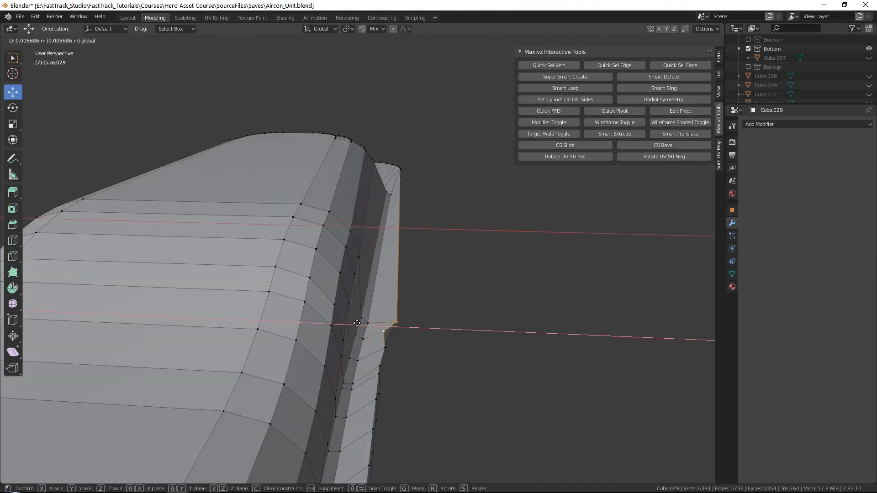
{"action": "middle_click_drag", "start_coordinate": [359, 317], "coordinate": [363, 248]}
Step: Unhide the whole unit to check the plate in context, and isolate the plate again for inspection
{"action": "key", "text": "Tab"}
{"action": "key", "text": "alt+h"}
{"action": "scroll", "coordinate": [405, 250], "scroll_direction": "down", "scroll_amount": 5}
{"action": "mouse_move", "coordinate": [434, 271]}
{"action": "middle_mouse_down"}
{"action": "mouse_move", "coordinate": [251, 239]}
{"action": "mouse_move", "coordinate": [372, 237]}
{"action": "mouse_move", "coordinate": [418, 267]}
{"action": "middle_mouse_up"}
{"action": "scroll", "coordinate": [317, 244], "scroll_direction": "up", "scroll_amount": 2}
{"action": "left_click", "coordinate": [335, 246]}
{"action": "left_click", "coordinate": [372, 237]}
{"action": "key", "text": "shift+h"}
{"action": "key", "text": "Tab"}
{"action": "middle_click_drag", "start_coordinate": [337, 233], "coordinate": [379, 273]}
{"action": "key", "text": "Tab"}
{"action": "key", "text": "Tab"}
{"action": "key", "text": "Tab"}
{"action": "middle_click_drag", "start_coordinate": [381, 203], "coordinate": [395, 249]}
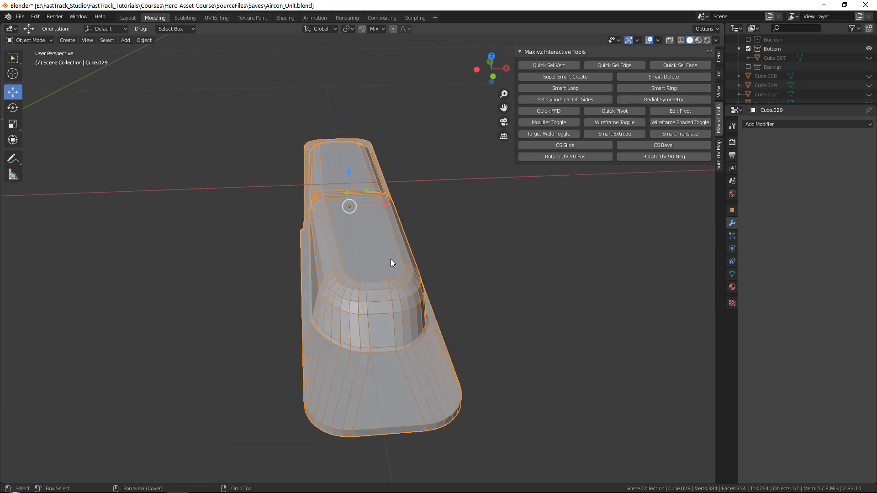
Step: Add a single centred loop cut lengthwise through the middle of the block's rounded end
{"action": "key", "text": "Tab"}
{"action": "middle_click_drag", "start_coordinate": [353, 300], "coordinate": [367, 320], "text": "shift"}
{"action": "key", "text": "ctrl+r"}
{"action": "left_click", "coordinate": [332, 297]}
{"action": "left_click", "coordinate": [330, 316]}
{"action": "scroll", "coordinate": [331, 308], "scroll_direction": "up", "scroll_amount": 2}
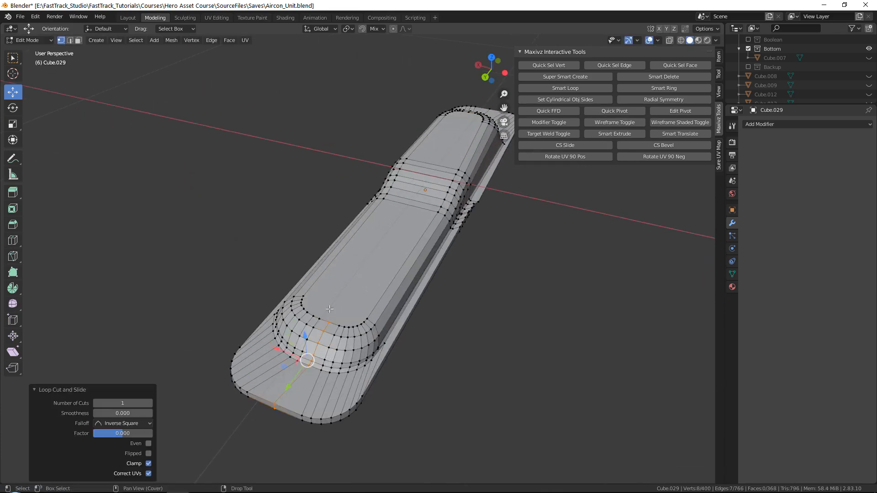
Step: Knife-cut a lengthwise edge across the block's top face, continuing from the centre cut at its rounded end
{"action": "key", "text": "alt+a"}
{"action": "key", "text": "k"}
{"action": "left_click", "coordinate": [329, 322]}
{"action": "middle_click_drag", "start_coordinate": [394, 250], "coordinate": [189, 223]}
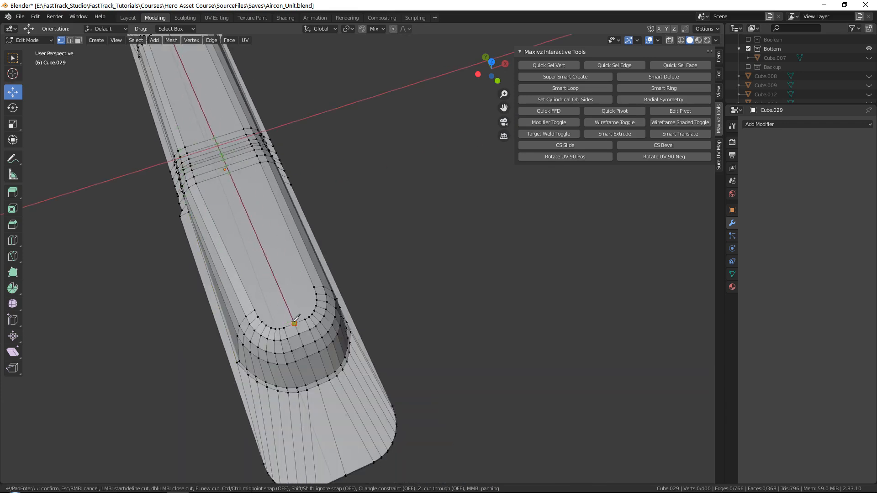
{"action": "left_click", "coordinate": [295, 323]}
{"action": "key", "text": "Return"}
{"action": "scroll", "coordinate": [294, 322], "scroll_direction": "down", "scroll_amount": 2}
{"action": "middle_click_drag", "start_coordinate": [294, 323], "coordinate": [352, 243]}
Step: Straighten the lengthwise centre edge loop by scaling it to 0 along X
{"action": "key", "text": "shift+space"}
{"action": "key", "text": "s"}
{"action": "left_click_drag", "start_coordinate": [338, 195], "coordinate": [329, 195]}
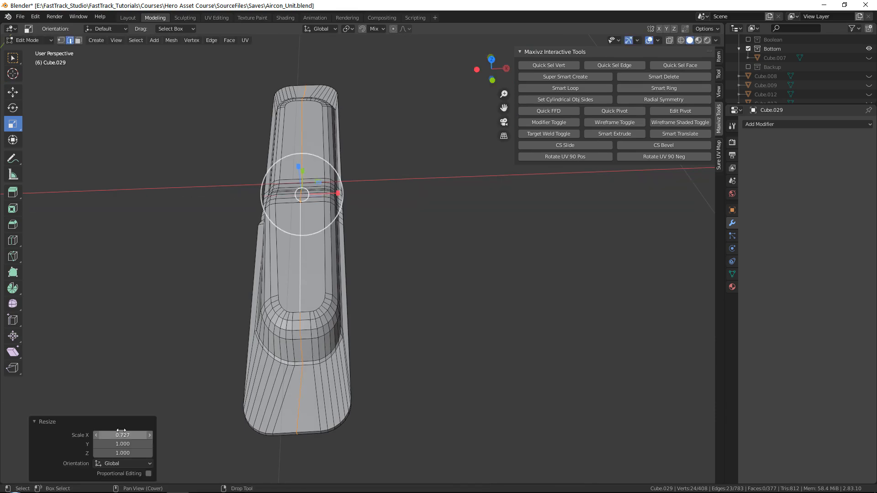
{"action": "middle_click_drag", "start_coordinate": [351, 239], "coordinate": [376, 242], "text": "shift"}
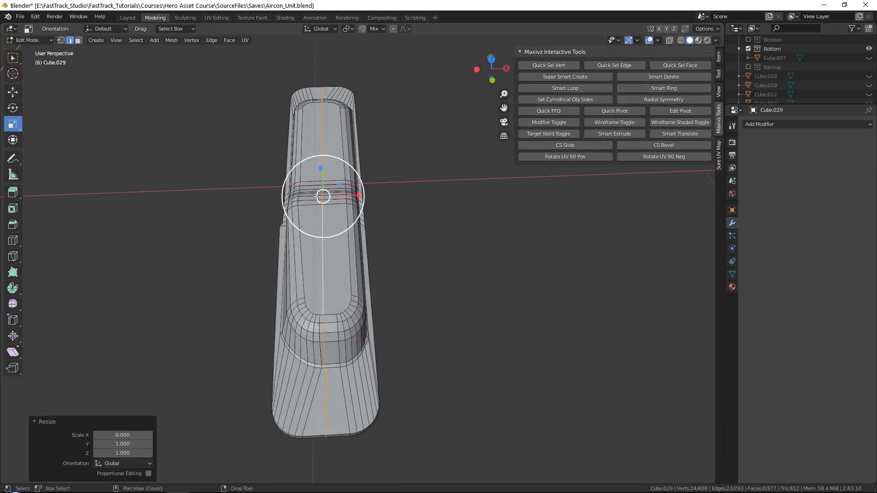
Step: Shift the centre edge loop about 0.009 m along X, and move it back by about 0.006 m
{"action": "key", "text": "shift+space"}
{"action": "key", "text": "g"}
{"action": "left_click_drag", "start_coordinate": [356, 197], "coordinate": [361, 196]}
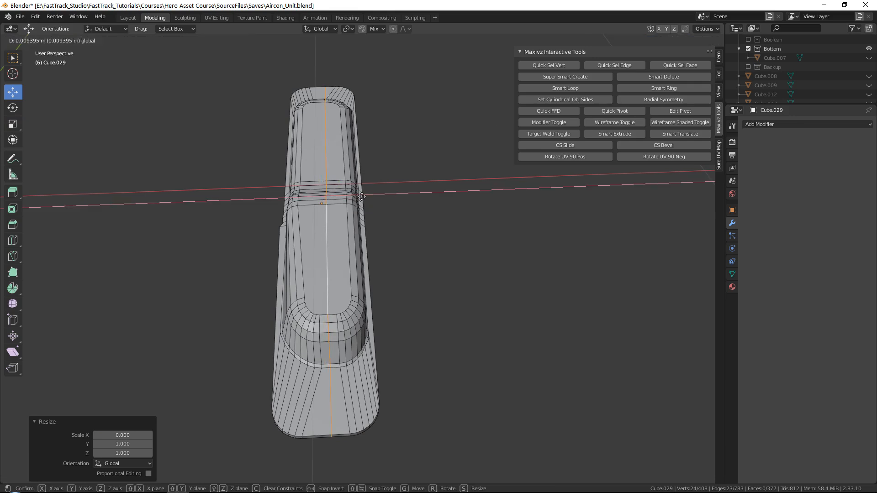
{"action": "left_click_drag", "start_coordinate": [362, 197], "coordinate": [361, 197]}
{"action": "middle_click_drag", "start_coordinate": [278, 132], "coordinate": [347, 194]}
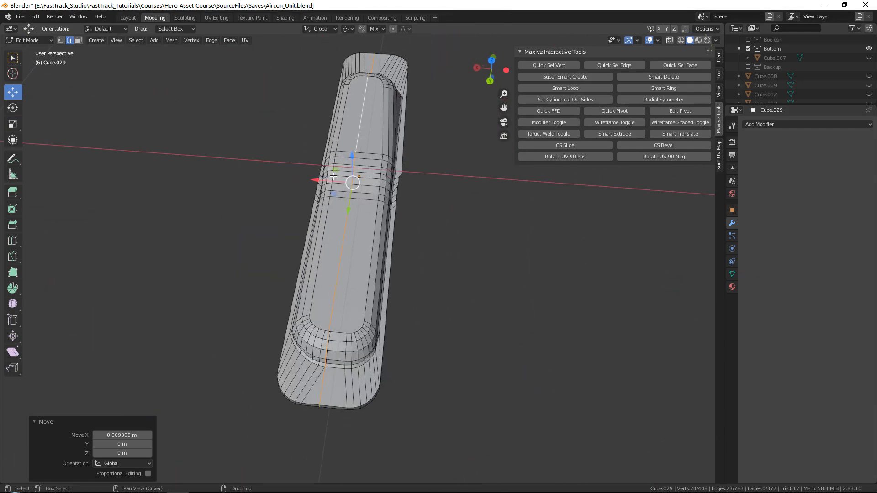
{"action": "left_click_drag", "start_coordinate": [325, 180], "coordinate": [329, 179]}
{"action": "middle_click_drag", "start_coordinate": [329, 179], "coordinate": [290, 161]}
Step: Select all faces on the uneven half of the plate in top view with X-ray, and delete them
{"action": "key", "text": "grave"}
{"action": "left_click", "coordinate": [282, 110]}
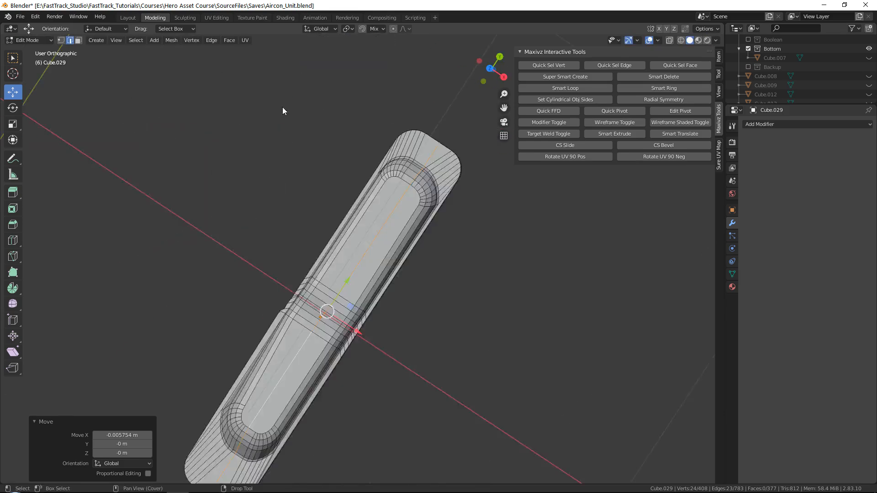
{"action": "key", "text": "3"}
{"action": "scroll", "coordinate": [340, 161], "scroll_direction": "down", "scroll_amount": 2}
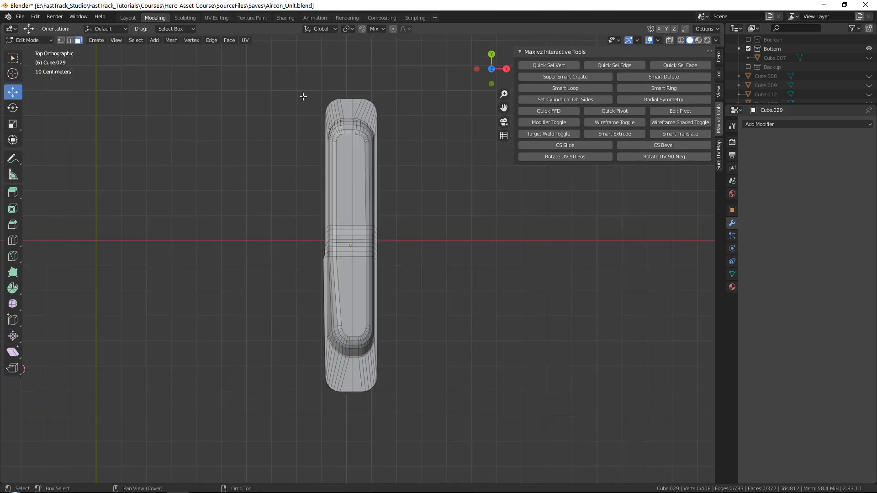
{"action": "key", "text": "alt+z"}
{"action": "left_click_drag", "start_coordinate": [286, 71], "coordinate": [350, 423]}
{"action": "key", "text": "alt+z"}
{"action": "key", "text": "alt+z"}
{"action": "key", "text": "alt+z"}
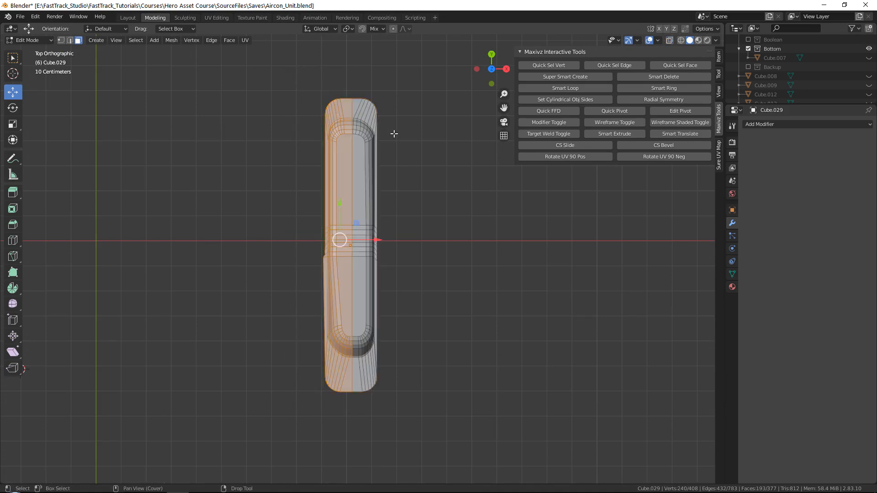
{"action": "mouse_move", "coordinate": [369, 118]}
{"action": "middle_mouse_down"}
{"action": "mouse_move", "coordinate": [418, 249]}
{"action": "mouse_move", "coordinate": [419, 198]}
{"action": "mouse_move", "coordinate": [243, 198]}
{"action": "mouse_move", "coordinate": [399, 252]}
{"action": "mouse_move", "coordinate": [370, 123]}
{"action": "middle_mouse_up"}
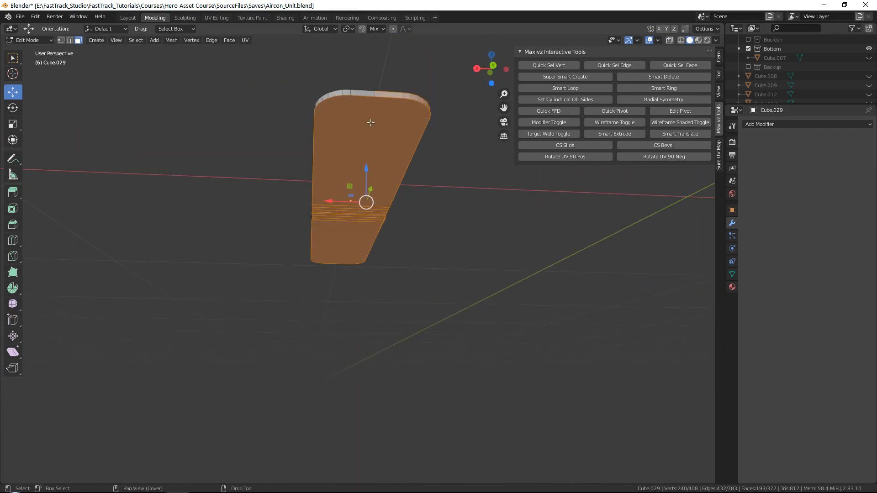
{"action": "key", "text": "Delete"}
{"action": "middle_click_drag", "start_coordinate": [308, 136], "coordinate": [484, 234]}
{"action": "key", "text": "Tab"}
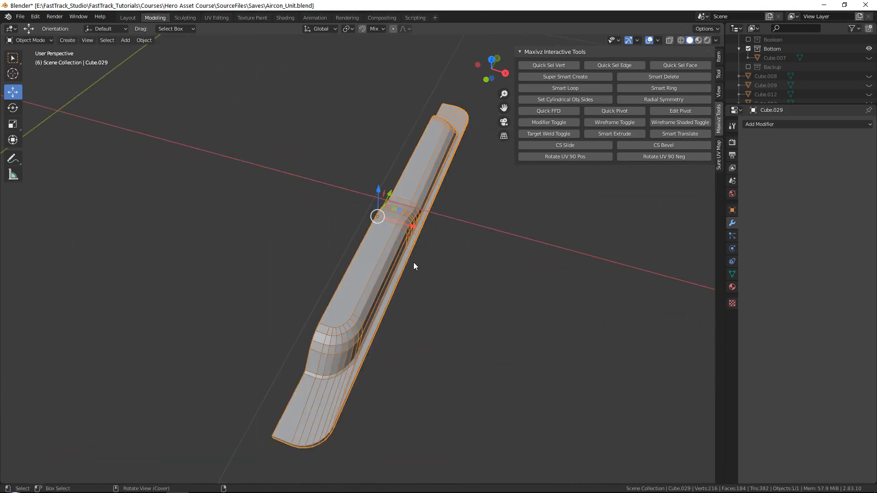
Step: Add a Mirror modifier on the X axis to the remaining half of the plate
{"action": "middle_click_drag", "start_coordinate": [410, 263], "coordinate": [527, 240]}
{"action": "left_click", "coordinate": [758, 125]}
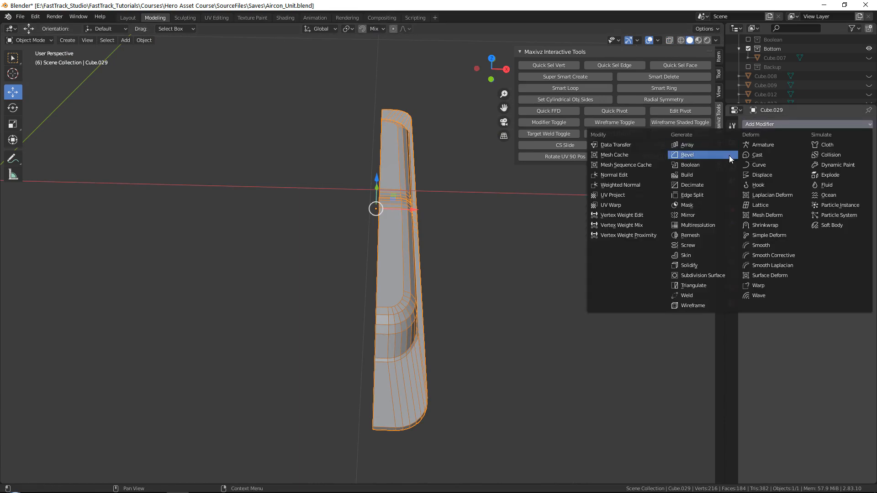
{"action": "left_click", "coordinate": [692, 215]}
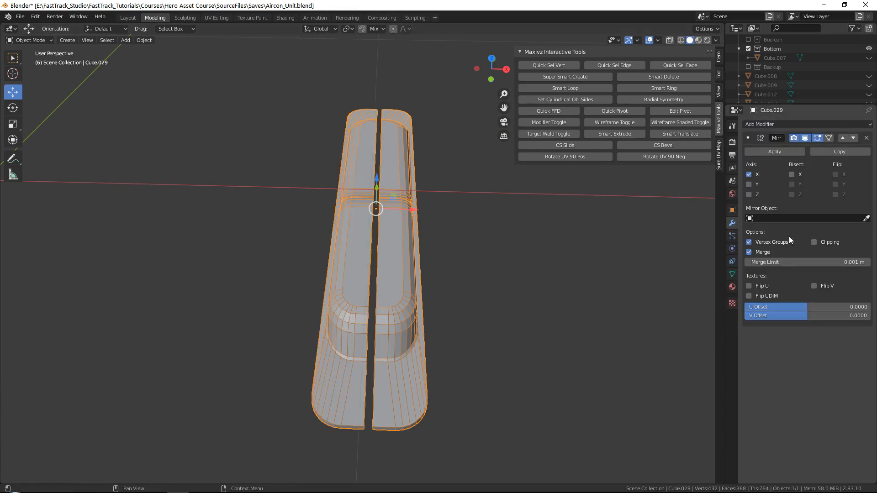
Step: Edit the plate's pivot in top view, moving it about 0.0078 m along X to the cut edge to close the mirror gap
{"action": "middle_click_drag", "start_coordinate": [411, 214], "coordinate": [390, 258]}
{"action": "key", "text": "grave"}
{"action": "left_click", "coordinate": [300, 86]}
{"action": "scroll", "coordinate": [379, 211], "scroll_direction": "up", "scroll_amount": 10}
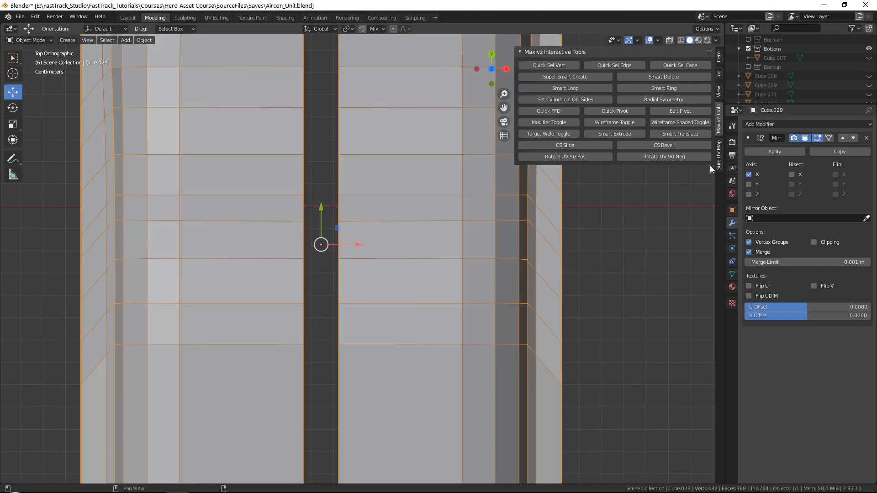
{"action": "left_click", "coordinate": [662, 113]}
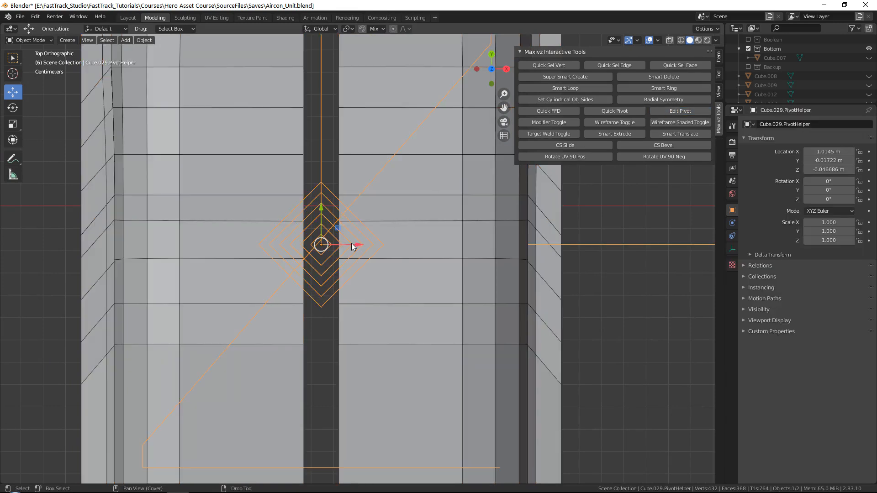
{"action": "left_click", "coordinate": [368, 245]}
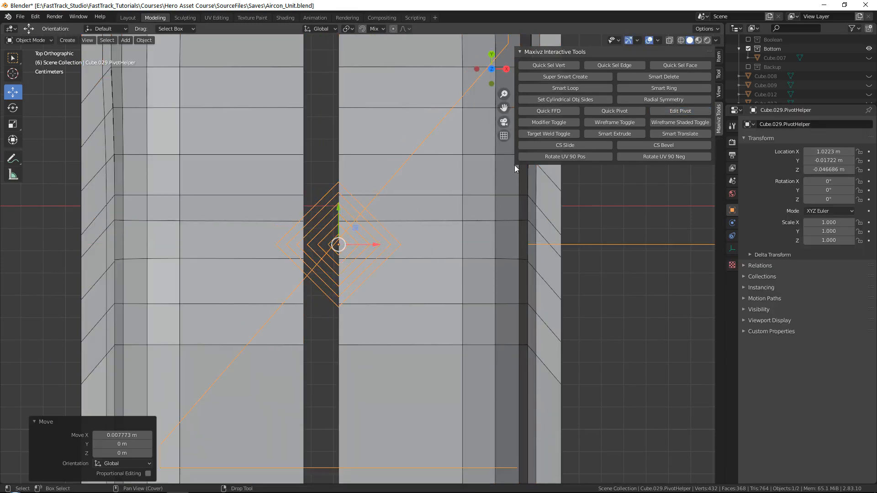
{"action": "left_click", "coordinate": [695, 113]}
{"action": "scroll", "coordinate": [413, 227], "scroll_direction": "down", "scroll_amount": 8}
{"action": "middle_click_drag", "start_coordinate": [396, 322], "coordinate": [412, 254]}
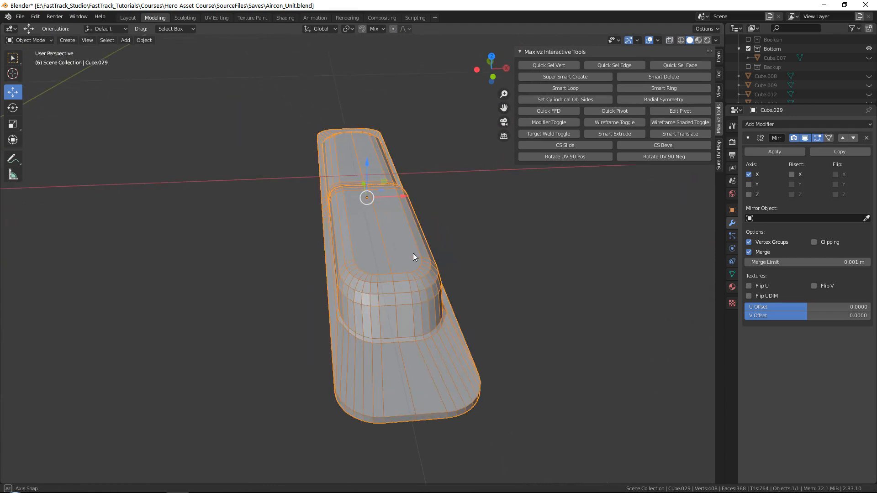
Step: Apply the Mirror modifier and dissolve the lengthwise centre edge loop
{"action": "left_click", "coordinate": [773, 151]}
{"action": "key", "text": "Tab"}
{"action": "left_click", "coordinate": [384, 248]}
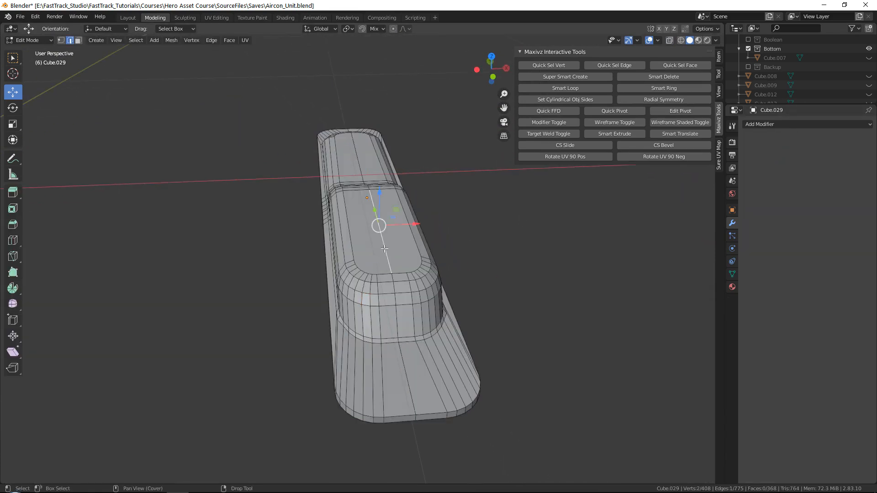
{"action": "middle_click_drag", "start_coordinate": [385, 248], "coordinate": [262, 142]}
Step: Select all vertices along one long side of the plate and block, using X-ray
{"action": "key", "text": "1"}
{"action": "key", "text": "alt+z"}
{"action": "left_click_drag", "start_coordinate": [252, 237], "coordinate": [366, 485]}
{"action": "middle_click_drag", "start_coordinate": [365, 485], "coordinate": [284, 103]}
{"action": "left_click_drag", "start_coordinate": [276, 86], "coordinate": [370, 411]}
{"action": "middle_click_drag", "start_coordinate": [369, 412], "coordinate": [287, 144]}
{"action": "left_click_drag", "start_coordinate": [287, 144], "coordinate": [376, 269]}
{"action": "key", "text": "alt+z"}
{"action": "middle_click_drag", "start_coordinate": [375, 269], "coordinate": [351, 120]}
{"action": "scroll", "coordinate": [350, 121], "scroll_direction": "down", "scroll_amount": 5}
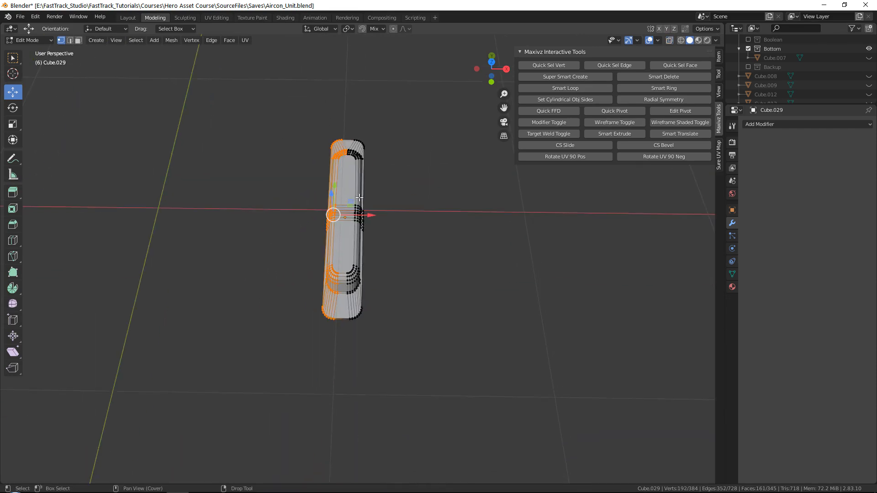
Step: Unhide all objects and view the plate on its bracket arm from below
{"action": "key", "text": "Tab"}
{"action": "key", "text": "alt+h"}
{"action": "left_click", "coordinate": [355, 304]}
{"action": "key", "text": "Tab"}
{"action": "middle_click_drag", "start_coordinate": [361, 280], "coordinate": [362, 218]}
Step: Move the plate's selected side vertices slightly along X to fit the width of the bracket arm
{"action": "key", "text": "Tab"}
{"action": "scroll", "coordinate": [349, 235], "scroll_direction": "up", "scroll_amount": 5}
{"action": "left_click", "coordinate": [325, 186]}
{"action": "scroll", "coordinate": [349, 239], "scroll_direction": "up", "scroll_amount": 4}
{"action": "key", "text": "Tab"}
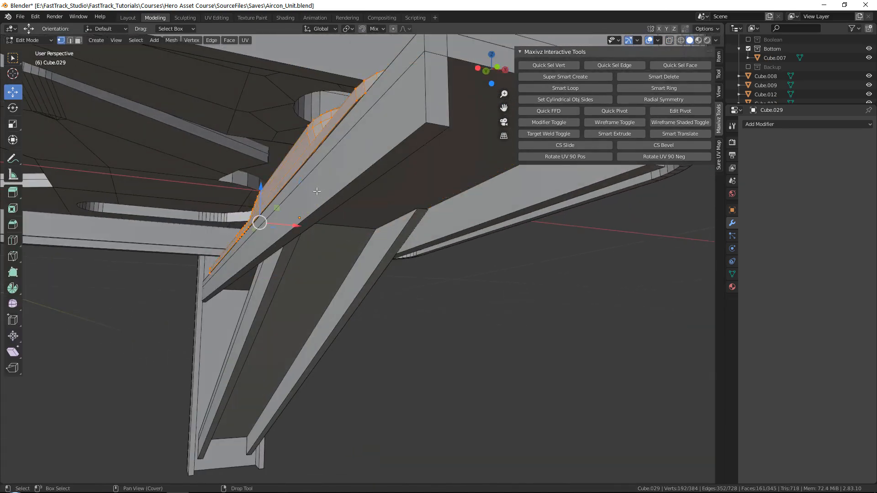
{"action": "scroll", "coordinate": [265, 250], "scroll_direction": "up", "scroll_amount": 4}
{"action": "left_click_drag", "start_coordinate": [263, 255], "coordinate": [259, 254]}
{"action": "scroll", "coordinate": [316, 254], "scroll_direction": "down", "scroll_amount": 4}
{"action": "key", "text": "Tab"}
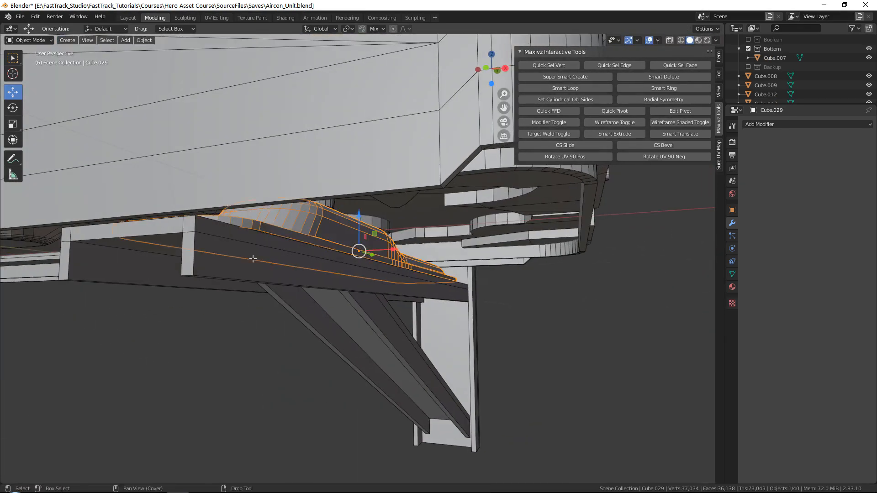
Step: Isolate the plate to examine its side profile, and unhide all objects again
{"action": "middle_click_drag", "start_coordinate": [252, 258], "coordinate": [317, 256]}
{"action": "key", "text": "shift+h"}
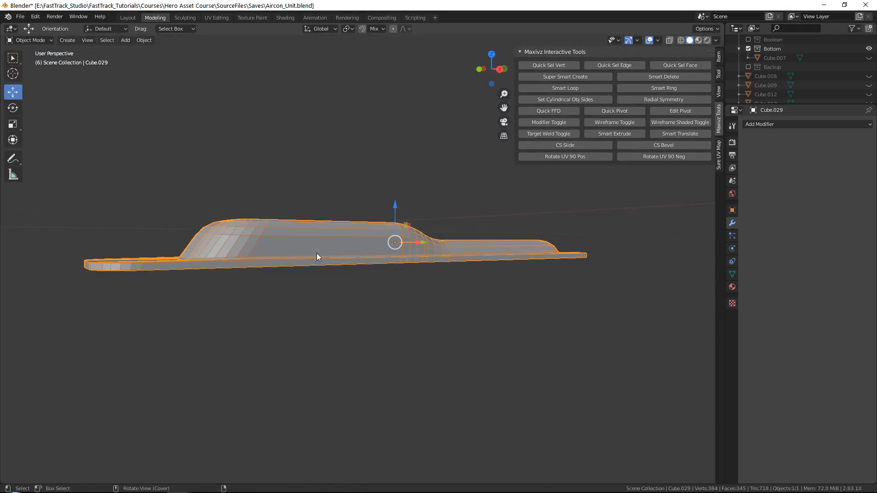
{"action": "middle_click_drag", "start_coordinate": [300, 251], "coordinate": [410, 200]}
{"action": "key", "text": "alt+h"}
Step: Select the vertices at the low, wall-side end of the plate and block, using X-ray
{"action": "left_click", "coordinate": [410, 378]}
{"action": "middle_click_drag", "start_coordinate": [410, 378], "coordinate": [357, 281]}
{"action": "left_click", "coordinate": [286, 243]}
{"action": "middle_click_drag", "start_coordinate": [335, 251], "coordinate": [451, 226]}
{"action": "key", "text": "alt"}
{"action": "key", "text": "Tab"}
{"action": "key", "text": "alt+z"}
{"action": "left_click_drag", "start_coordinate": [363, 202], "coordinate": [499, 309]}
{"action": "key", "text": "alt+z"}
Step: Move the wall-side end vertices about 0.038 m along Y, shift them back by about 0.026 m, and deselect
{"action": "middle_click_drag", "start_coordinate": [495, 270], "coordinate": [452, 284], "text": "alt"}
{"action": "left_click_drag", "start_coordinate": [452, 258], "coordinate": [475, 262]}
{"action": "middle_click_drag", "start_coordinate": [475, 263], "coordinate": [473, 242]}
{"action": "key", "text": "Tab"}
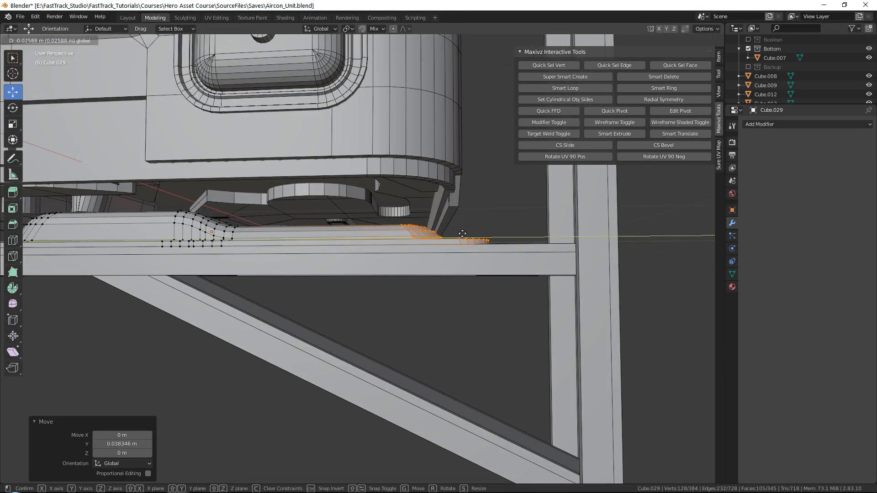
{"action": "scroll", "coordinate": [240, 267], "scroll_direction": "down", "scroll_amount": 6}
{"action": "scroll", "coordinate": [256, 276], "scroll_direction": "up", "scroll_amount": 3}
{"action": "middle_click_drag", "start_coordinate": [256, 276], "coordinate": [331, 243]}
{"action": "key", "text": "alt+a"}
Step: Switch to the reference photo and examine the bolt at the front end of the bracket arm
{"action": "key", "text": "alt+Tab"}
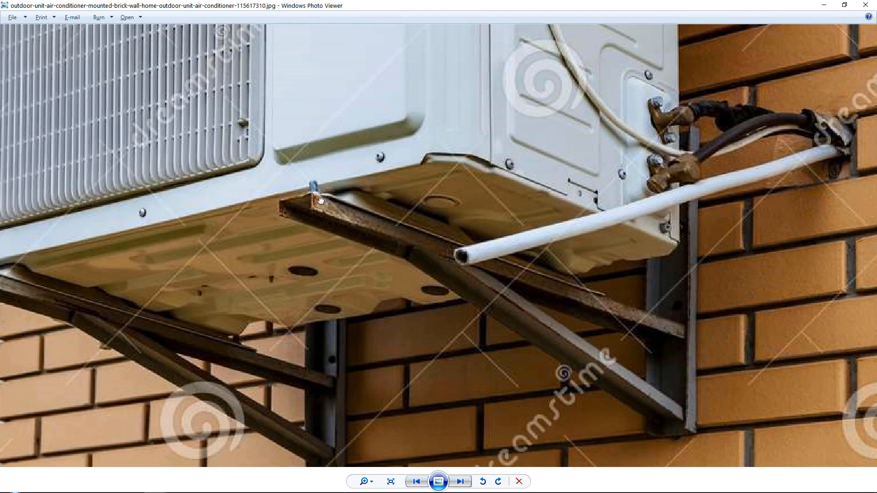
{"action": "left_click_drag", "start_coordinate": [322, 198], "coordinate": [320, 229]}
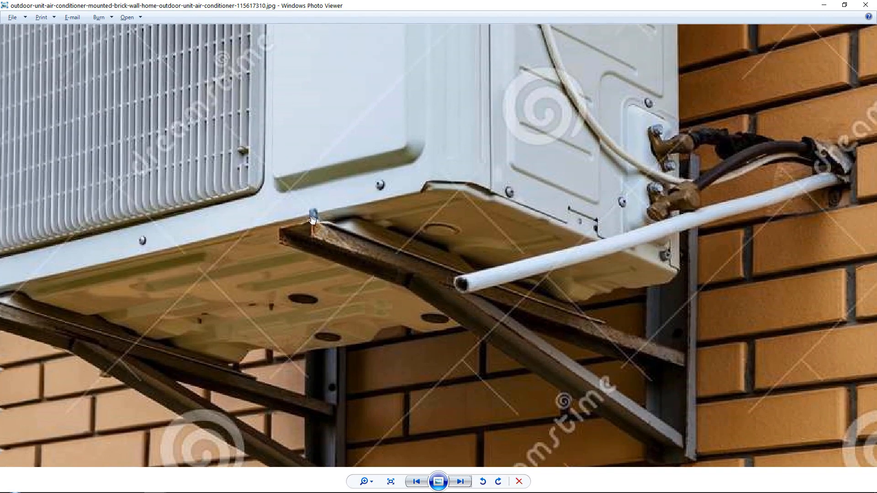
{"action": "scroll", "coordinate": [312, 219], "scroll_direction": "up", "scroll_amount": 3}
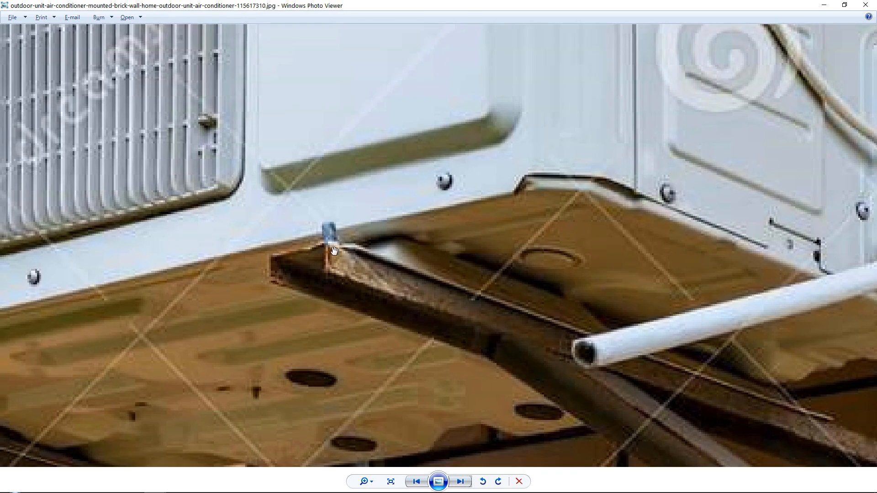
Step: Move the reference photo window aside, return to Blender and save the file
{"action": "key", "text": "alt+Tab"}
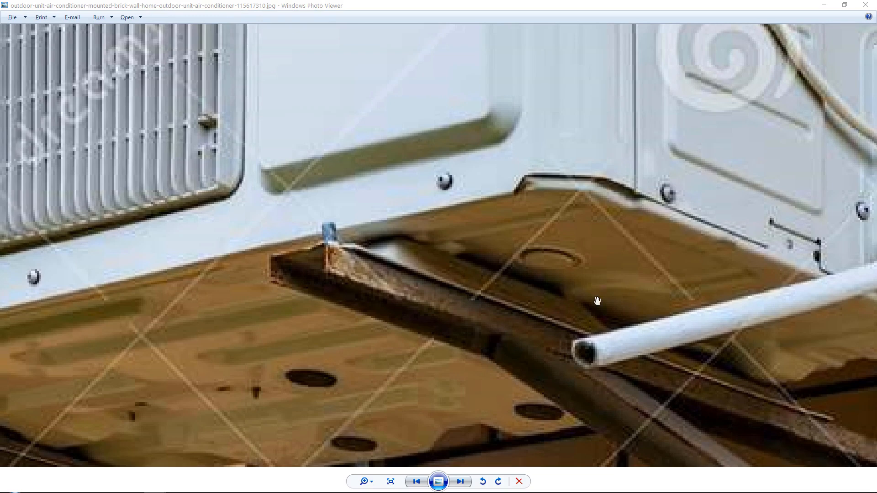
{"action": "left_click", "coordinate": [417, 243]}
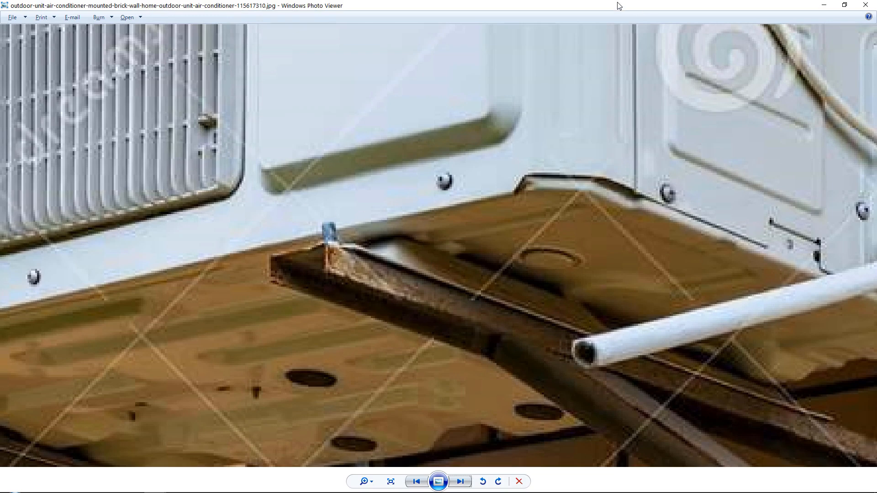
{"action": "left_click_drag", "start_coordinate": [617, 4], "coordinate": [876, 165]}
{"action": "middle_click_drag", "start_coordinate": [429, 294], "coordinate": [371, 292]}
{"action": "key", "text": "ctrl+s"}
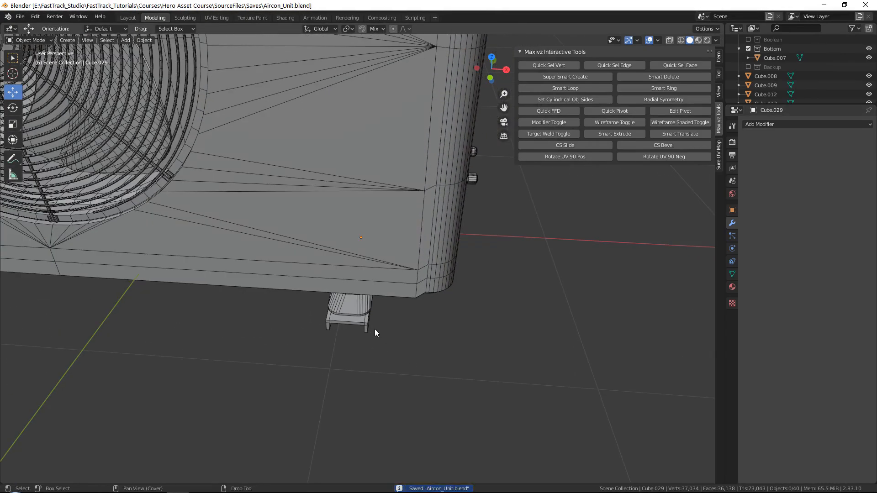
Step: Examine the hexagonal nuts and caps on the pipe valves at the unit's side for a part to reuse
{"action": "scroll", "coordinate": [335, 319], "scroll_direction": "down", "scroll_amount": 3}
{"action": "middle_click_drag", "start_coordinate": [294, 313], "coordinate": [435, 319]}
{"action": "scroll", "coordinate": [389, 273], "scroll_direction": "up", "scroll_amount": 5}
{"action": "scroll", "coordinate": [376, 257], "scroll_direction": "up", "scroll_amount": 3}
{"action": "left_click", "coordinate": [380, 277]}
{"action": "scroll", "coordinate": [379, 275], "scroll_direction": "up", "scroll_amount": 5}
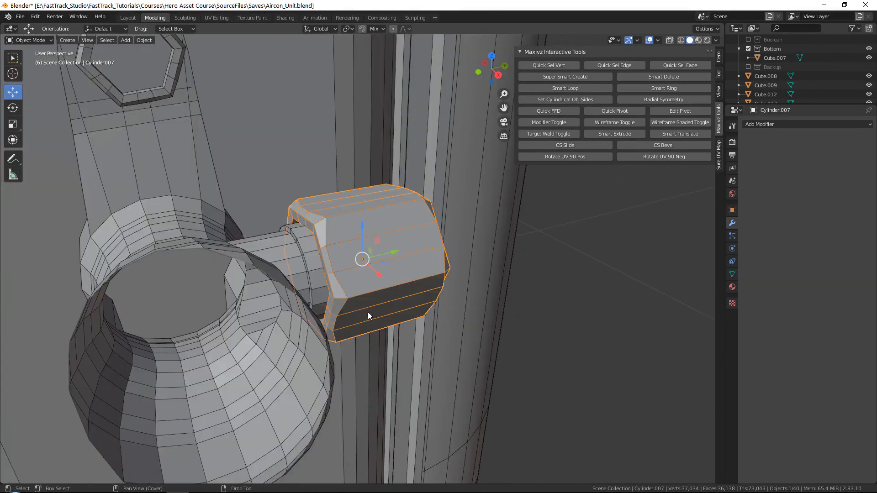
{"action": "scroll", "coordinate": [369, 312], "scroll_direction": "down", "scroll_amount": 3}
{"action": "middle_click_drag", "start_coordinate": [308, 335], "coordinate": [408, 325]}
{"action": "left_click", "coordinate": [396, 284]}
{"action": "scroll", "coordinate": [396, 283], "scroll_direction": "up", "scroll_amount": 4}
{"action": "scroll", "coordinate": [409, 315], "scroll_direction": "down", "scroll_amount": 7}
{"action": "scroll", "coordinate": [465, 204], "scroll_direction": "up", "scroll_amount": 7}
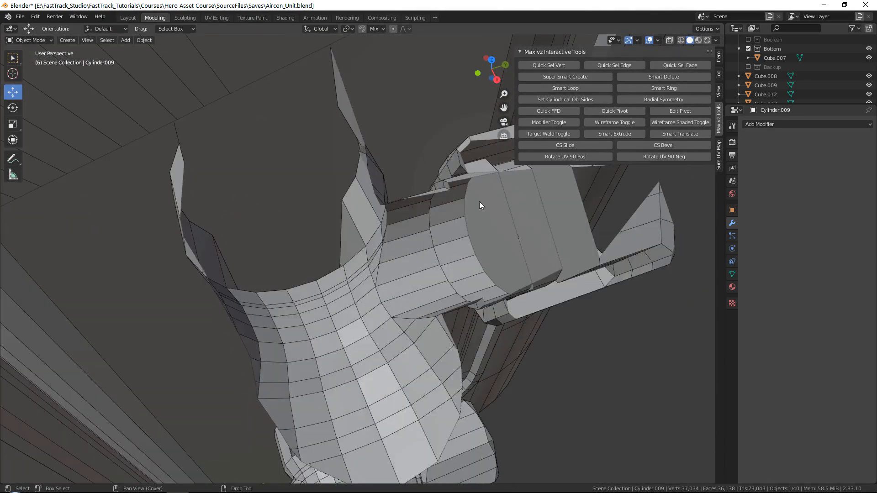
{"action": "scroll", "coordinate": [464, 205], "scroll_direction": "down", "scroll_amount": 6}
Step: Copy the selected hex nut from the lower pipe valve
{"action": "left_click", "coordinate": [457, 227]}
{"action": "middle_click_drag", "start_coordinate": [457, 226], "coordinate": [410, 217]}
{"action": "scroll", "coordinate": [425, 221], "scroll_direction": "down", "scroll_amount": 5}
{"action": "scroll", "coordinate": [445, 266], "scroll_direction": "up", "scroll_amount": 2}
{"action": "middle_click_drag", "start_coordinate": [401, 262], "coordinate": [314, 342]}
{"action": "key", "text": "ctrl+z"}
{"action": "scroll", "coordinate": [407, 352], "scroll_direction": "down", "scroll_amount": 4}
{"action": "middle_click_drag", "start_coordinate": [407, 353], "coordinate": [559, 306]}
{"action": "key", "text": "ctrl+c"}
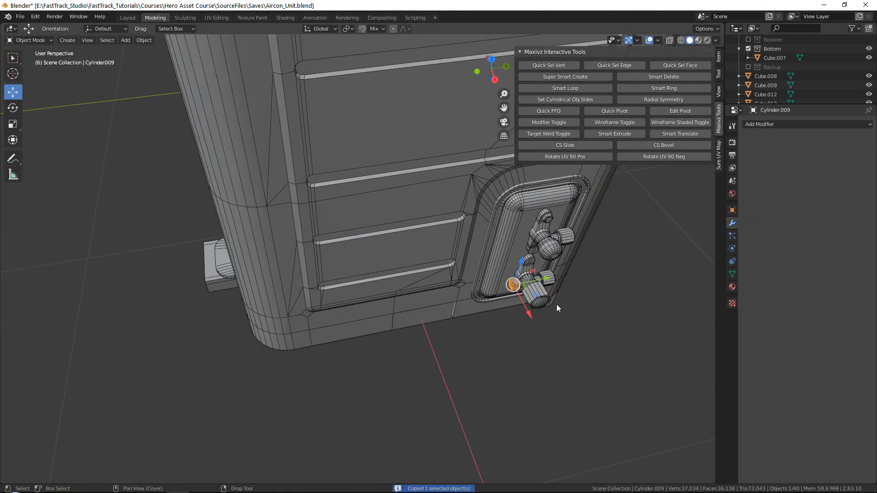
Step: Paste the hex nut and move it over to the front end of the bracket arm
{"action": "key", "text": "ctrl+v"}
{"action": "key", "text": "g"}
{"action": "left_click", "coordinate": [243, 268]}
{"action": "key", "text": "KP_Decimal"}
{"action": "scroll", "coordinate": [341, 255], "scroll_direction": "down", "scroll_amount": 2}
{"action": "left_click", "coordinate": [372, 245]}
{"action": "scroll", "coordinate": [372, 244], "scroll_direction": "down", "scroll_amount": 6}
{"action": "middle_click_drag", "start_coordinate": [373, 243], "coordinate": [460, 220]}
{"action": "left_click_drag", "start_coordinate": [378, 245], "coordinate": [270, 368]}
Step: Resize the pasted nut to suit the bracket plate and rotate it upright with its recess facing up
{"action": "key", "text": "KP_Decimal"}
{"action": "scroll", "coordinate": [376, 246], "scroll_direction": "down", "scroll_amount": 2}
{"action": "key", "text": "shift+space"}
{"action": "key", "text": "s"}
{"action": "left_click_drag", "start_coordinate": [388, 232], "coordinate": [417, 219]}
{"action": "middle_click_drag", "start_coordinate": [417, 220], "coordinate": [350, 234]}
{"action": "key", "text": "shift+space"}
{"action": "key", "text": "r"}
{"action": "left_click_drag", "start_coordinate": [340, 224], "coordinate": [292, 294]}
{"action": "key", "text": "shift+space"}
Step: Set the nut onto the bracket plate, finishing with a shift of about -0.0017 m in X and -0.0045 m in Y
{"action": "key", "text": "g"}
{"action": "middle_click_drag", "start_coordinate": [350, 247], "coordinate": [363, 230]}
{"action": "left_click_drag", "start_coordinate": [362, 230], "coordinate": [360, 240]}
{"action": "mouse_move", "coordinate": [360, 240]}
{"action": "middle_mouse_down"}
{"action": "mouse_move", "coordinate": [376, 285]}
{"action": "mouse_move", "coordinate": [357, 260]}
{"action": "mouse_move", "coordinate": [403, 217]}
{"action": "mouse_move", "coordinate": [380, 269]}
{"action": "mouse_move", "coordinate": [319, 313]}
{"action": "mouse_move", "coordinate": [318, 364]}
{"action": "mouse_move", "coordinate": [303, 364]}
{"action": "mouse_move", "coordinate": [360, 285]}
{"action": "mouse_move", "coordinate": [347, 246]}
{"action": "mouse_move", "coordinate": [359, 240]}
{"action": "middle_mouse_up"}
{"action": "key", "text": "g"}
{"action": "left_click", "coordinate": [377, 251]}
{"action": "scroll", "coordinate": [358, 240], "scroll_direction": "up", "scroll_amount": 4}
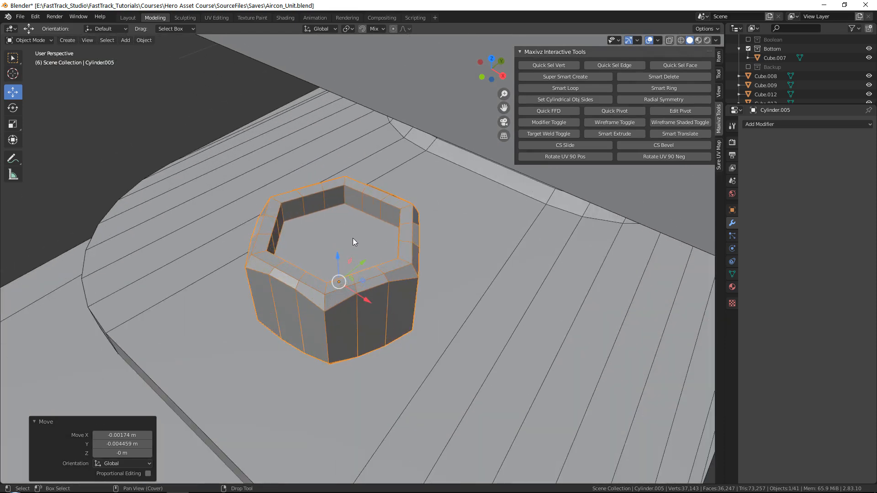
Step: Select the ring of inner wall faces and the floor face of the nut's hexagonal recess
{"action": "key", "text": "Tab"}
{"action": "left_click", "coordinate": [352, 226]}
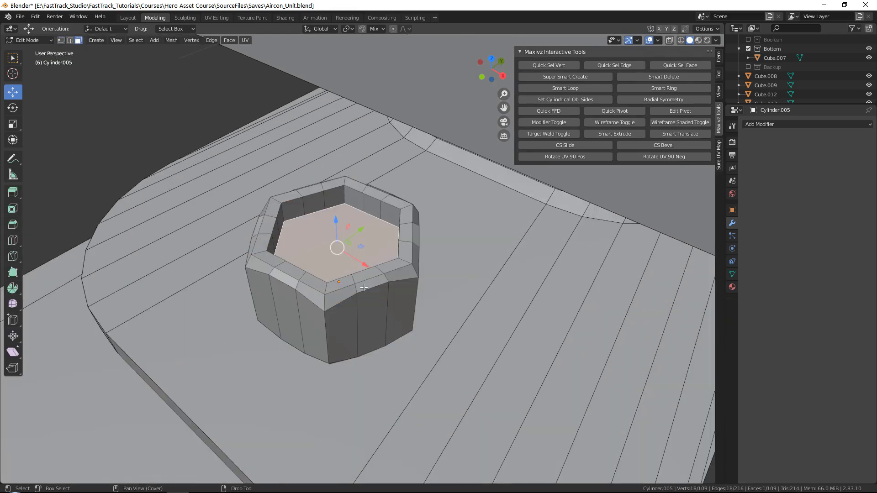
{"action": "middle_click_drag", "start_coordinate": [334, 272], "coordinate": [325, 228]}
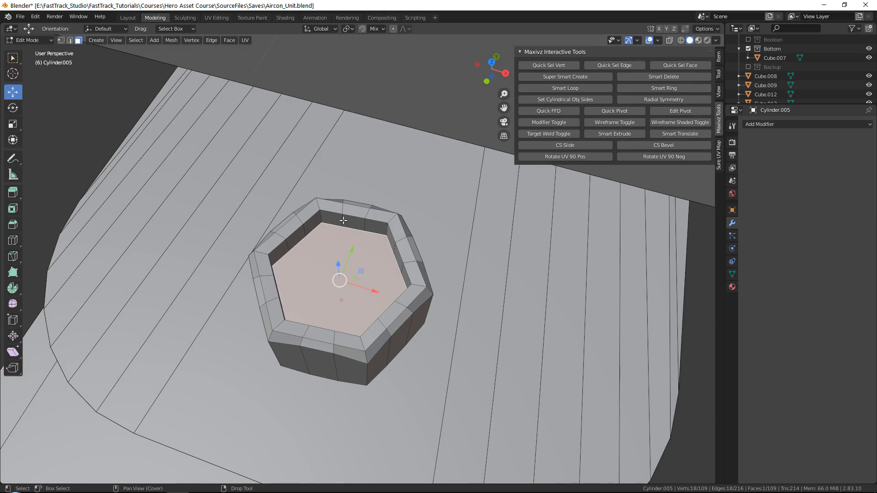
{"action": "left_click", "coordinate": [343, 221]}
{"action": "left_click", "coordinate": [341, 237]}
{"action": "left_click", "coordinate": [331, 218]}
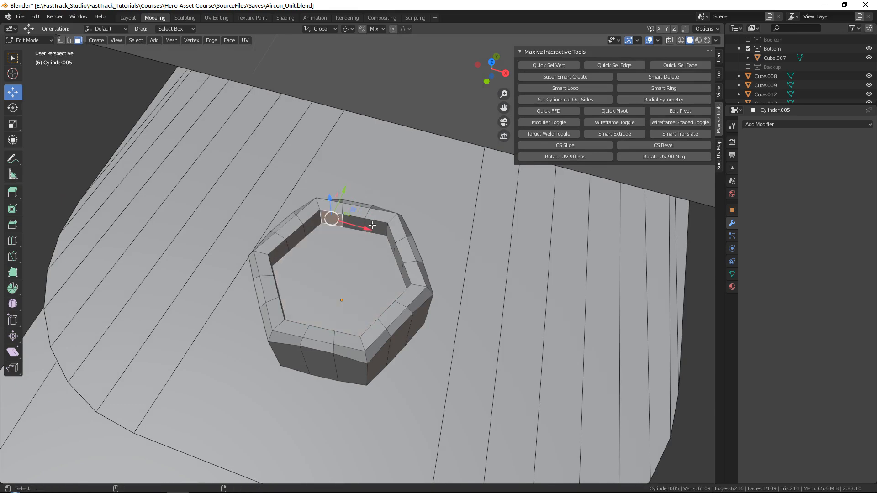
{"action": "left_click", "coordinate": [308, 227], "text": "alt+shift"}
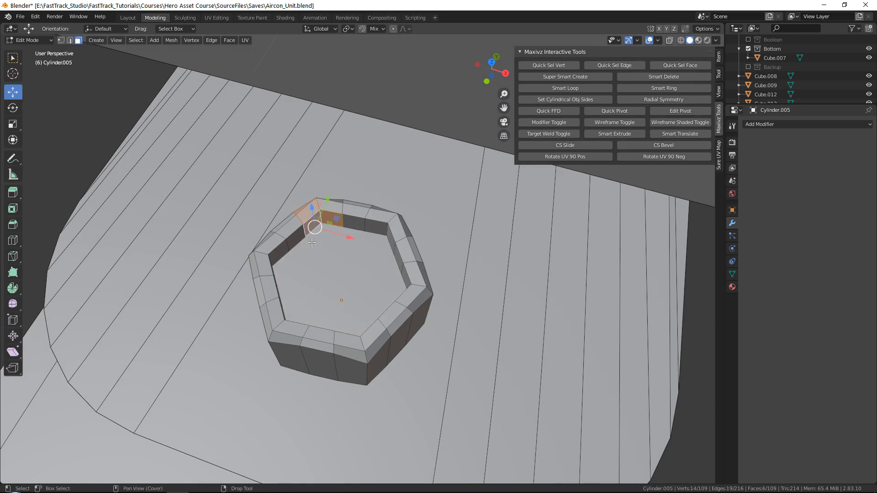
{"action": "left_click", "coordinate": [302, 231]}
{"action": "left_click", "coordinate": [320, 218], "text": "alt"}
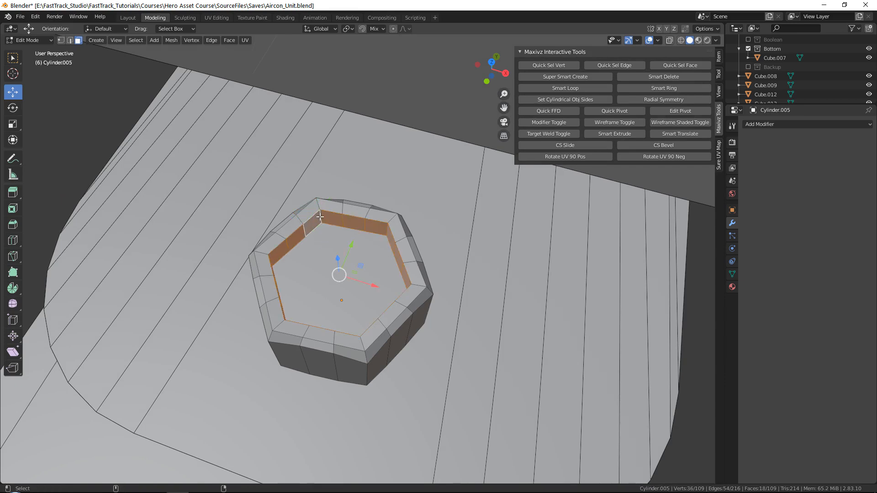
{"action": "left_click", "coordinate": [340, 285], "text": "shift"}
Step: Scale the selected recess faces to 0.871 in X and Y only, keeping them all selected
{"action": "middle_click_drag", "start_coordinate": [340, 285], "coordinate": [382, 282]}
{"action": "key", "text": "shift+space"}
{"action": "key", "text": "s"}
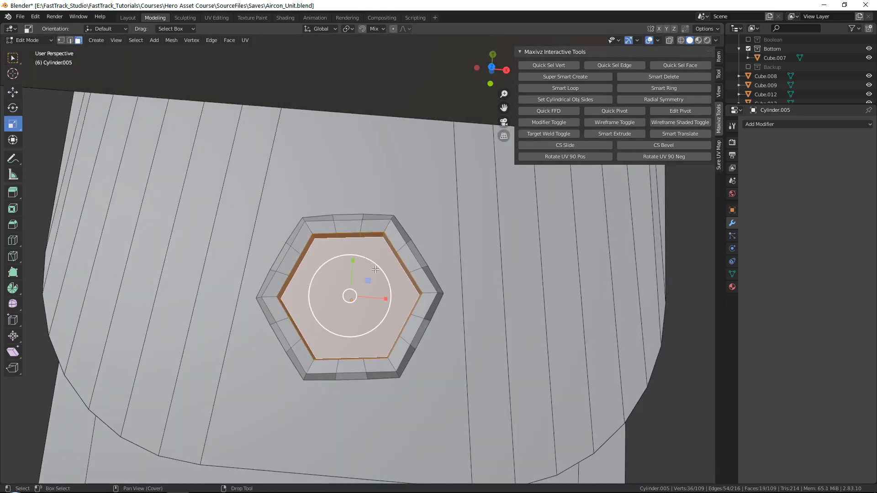
{"action": "left_click_drag", "start_coordinate": [369, 280], "coordinate": [363, 284]}
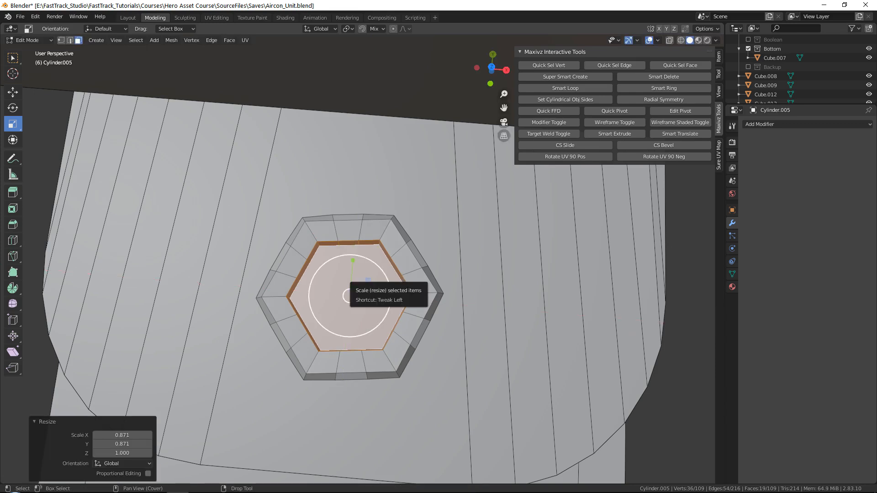
{"action": "left_click", "coordinate": [322, 259]}
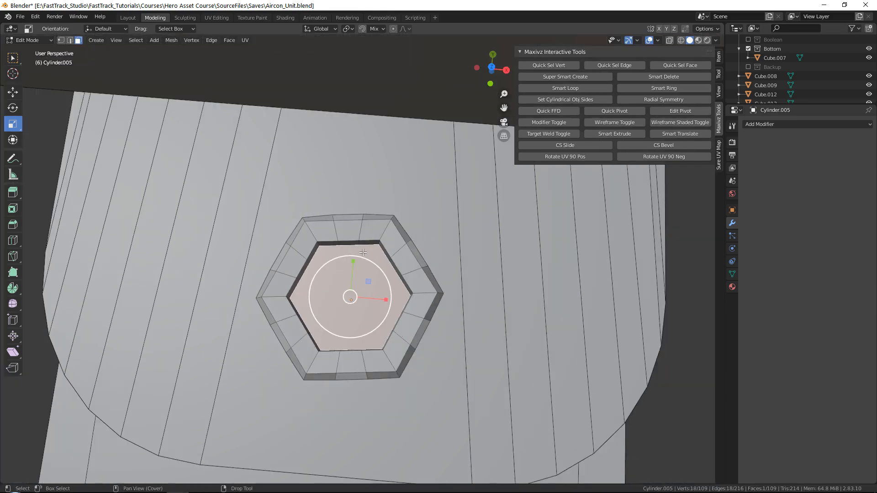
{"action": "key", "text": "ctrl+z"}
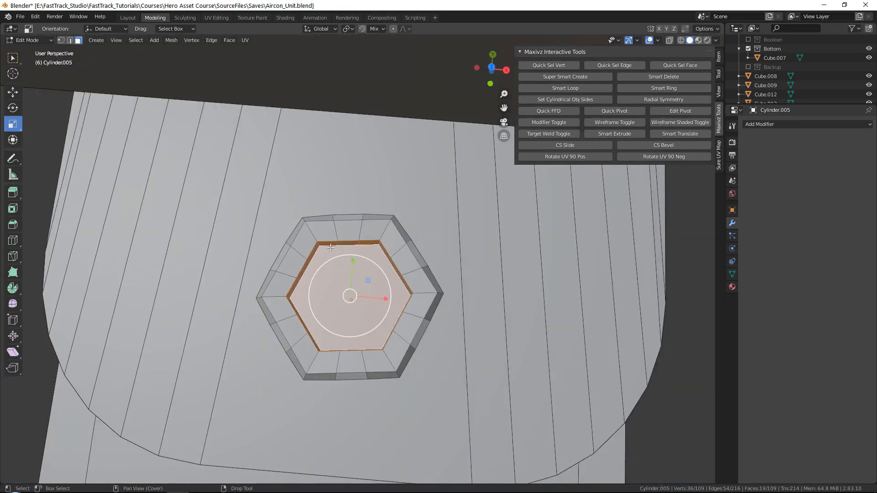
Step: Delete the selected recess faces and select the open edge loop around the nut's hole
{"action": "key", "text": "Delete"}
{"action": "key", "text": "2"}
{"action": "double_click", "coordinate": [349, 241]}
{"action": "key", "text": "shift+space"}
{"action": "key", "text": "g"}
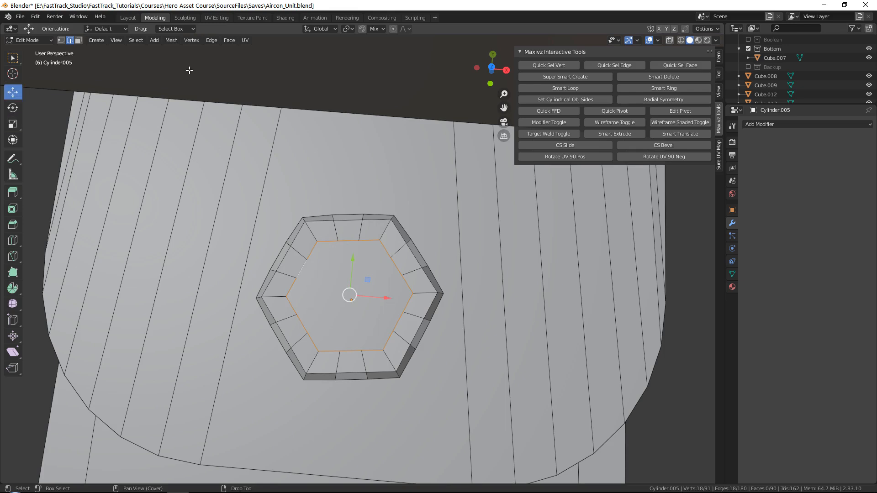
Step: Round the hole's edge loop into a circle with To Sphere at factor 1
{"action": "left_click", "coordinate": [171, 41]}
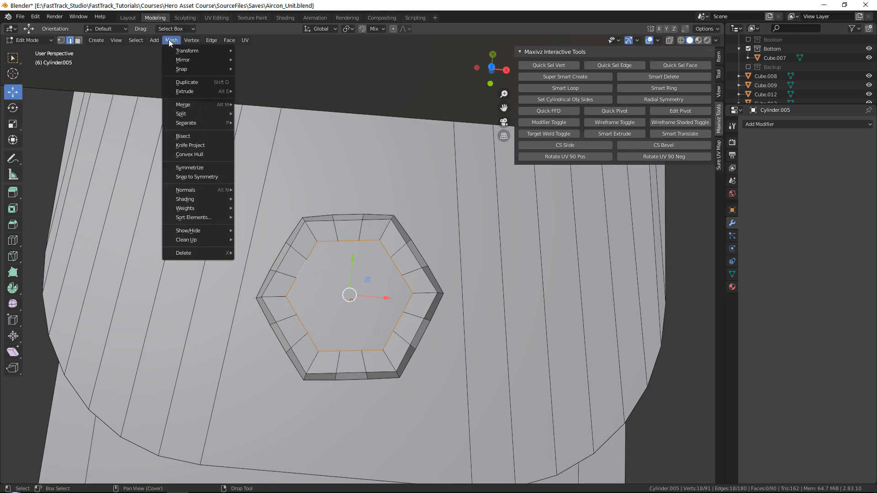
{"action": "mouse_move", "coordinate": [197, 43]}
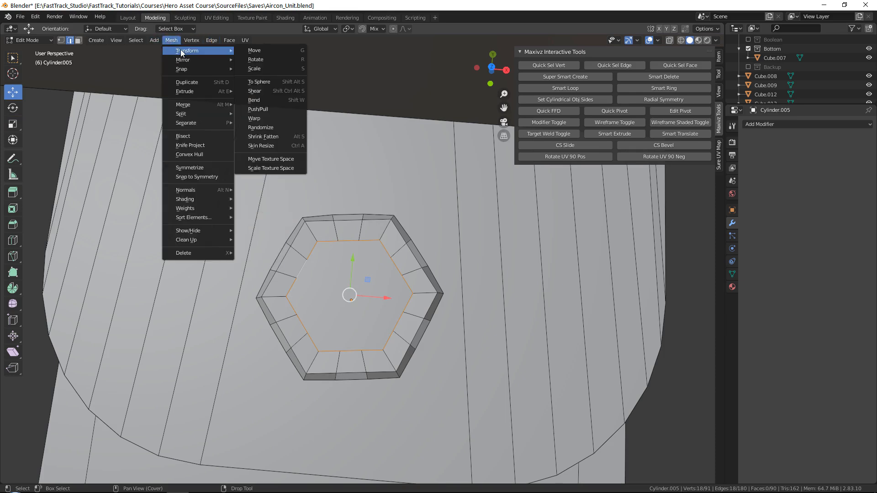
{"action": "left_click", "coordinate": [272, 81]}
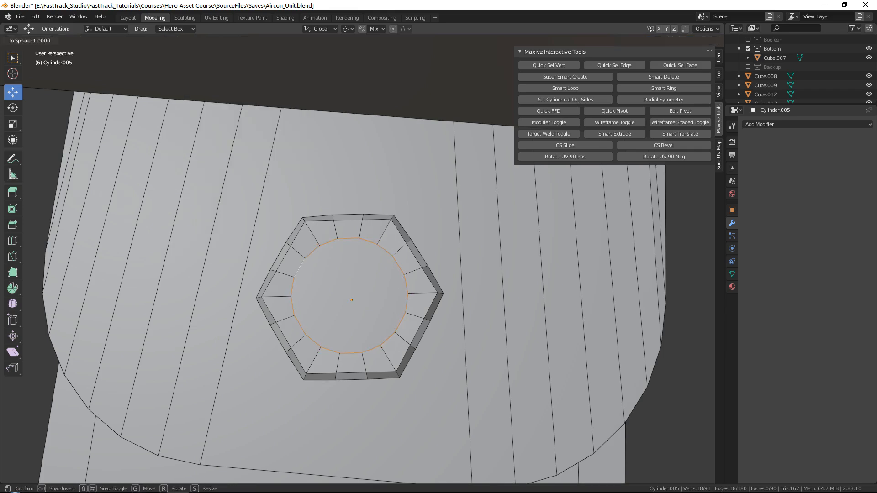
{"action": "left_click", "coordinate": [431, 225]}
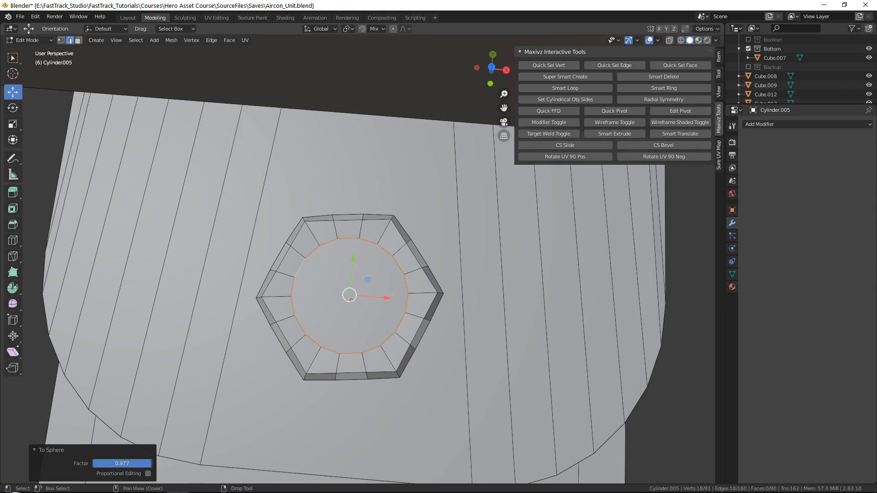
{"action": "scroll", "coordinate": [349, 293], "scroll_direction": "down", "scroll_amount": 3}
{"action": "middle_click_drag", "start_coordinate": [349, 292], "coordinate": [375, 211]}
{"action": "scroll", "coordinate": [377, 211], "scroll_direction": "up", "scroll_amount": 3}
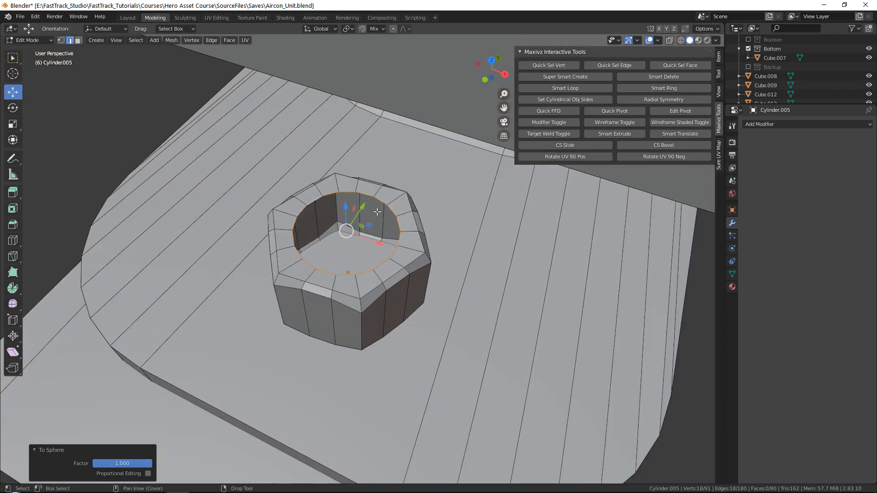
Step: Extrude the circular edge loop down into the nut along Z, cap it with a face and leave Edit Mode
{"action": "key", "text": "e"}
{"action": "right_click", "coordinate": [442, 180]}
{"action": "key", "text": "g"}
{"action": "key", "text": "z"}
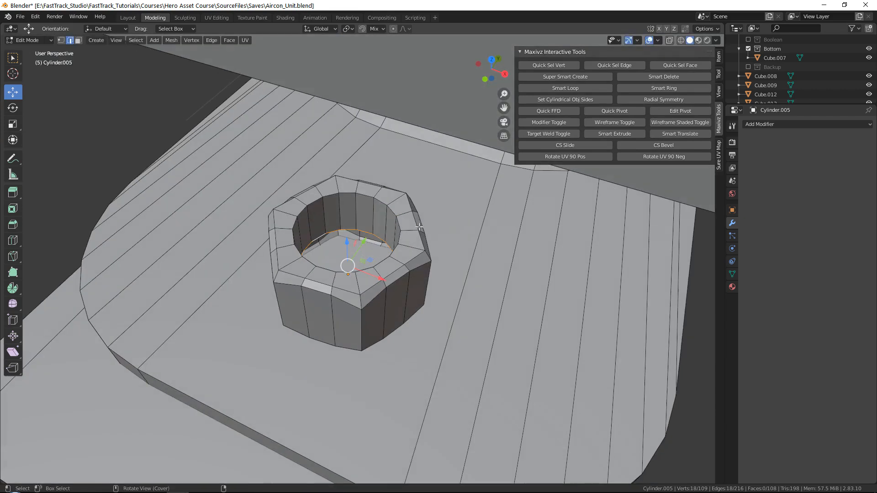
{"action": "left_click", "coordinate": [416, 228]}
{"action": "right_click", "coordinate": [413, 185]}
{"action": "left_click", "coordinate": [412, 208]}
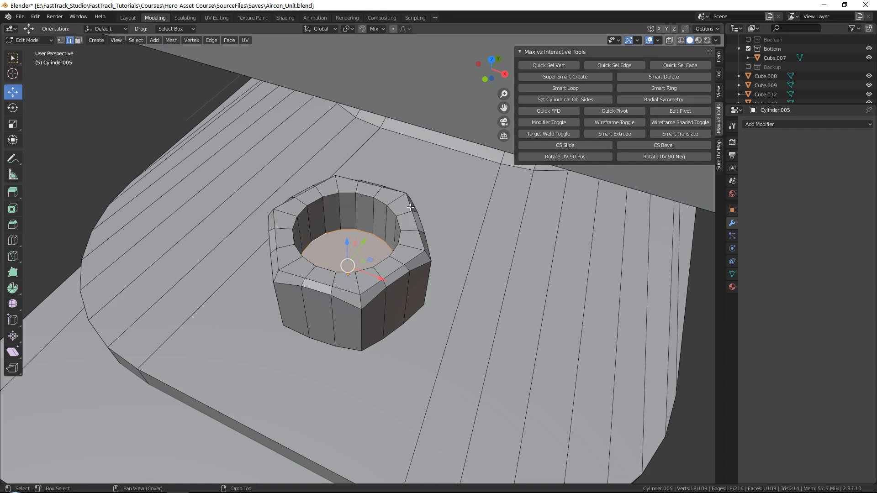
{"action": "scroll", "coordinate": [410, 257], "scroll_direction": "down", "scroll_amount": 4}
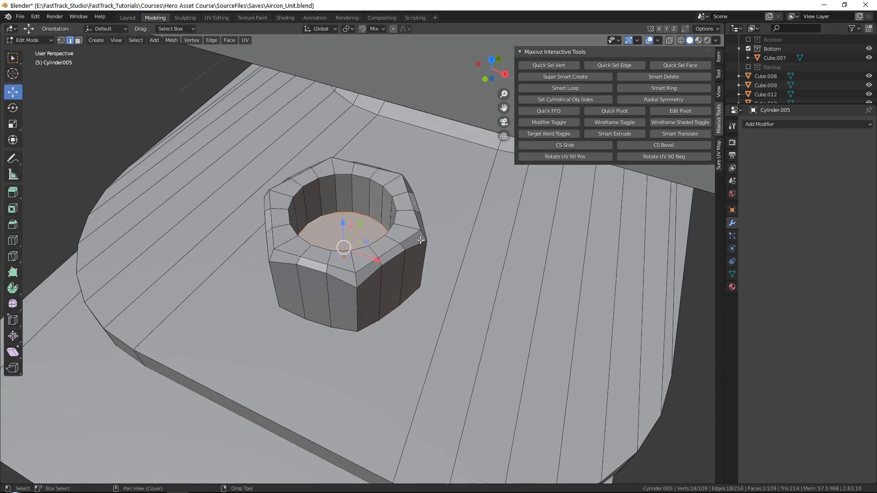
{"action": "key", "text": "Tab"}
Step: Paste a copy of the nut and move it about 0.075 m down along Z, below the bracket plate
{"action": "middle_click_drag", "start_coordinate": [418, 233], "coordinate": [418, 130]}
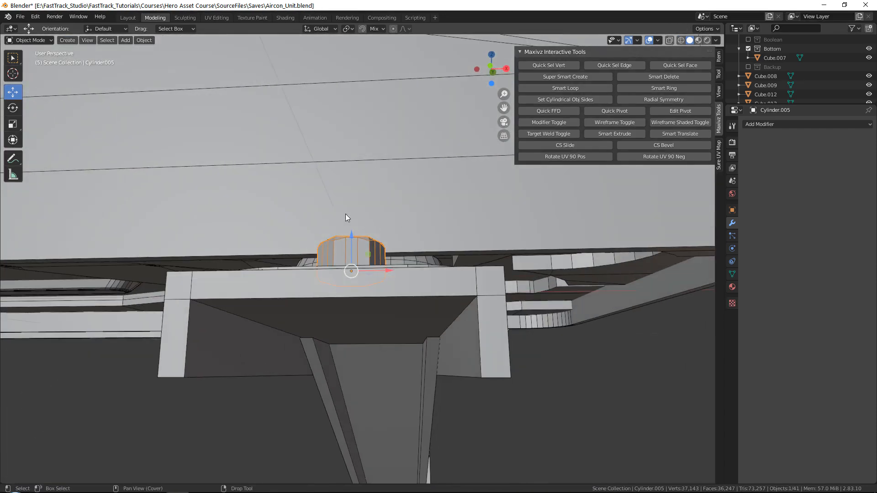
{"action": "middle_click_drag", "start_coordinate": [387, 235], "coordinate": [403, 277]}
{"action": "scroll", "coordinate": [338, 266], "scroll_direction": "up", "scroll_amount": 5}
{"action": "middle_click_drag", "start_coordinate": [319, 255], "coordinate": [320, 172]}
{"action": "key", "text": "ctrl+v"}
{"action": "key", "text": "g"}
{"action": "key", "text": "z"}
{"action": "left_click", "coordinate": [354, 345]}
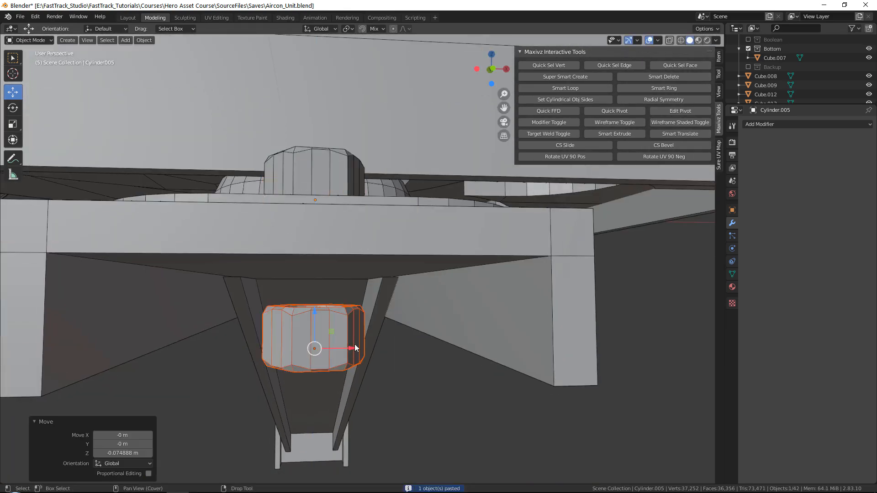
Step: Rotate the lower nut -180° about the Y axis so its hole faces down
{"action": "key", "text": "shift+space"}
{"action": "key", "text": "r"}
{"action": "left_click_drag", "start_coordinate": [294, 322], "coordinate": [366, 396]}
{"action": "key", "text": "shift+space"}
{"action": "key", "text": "g"}
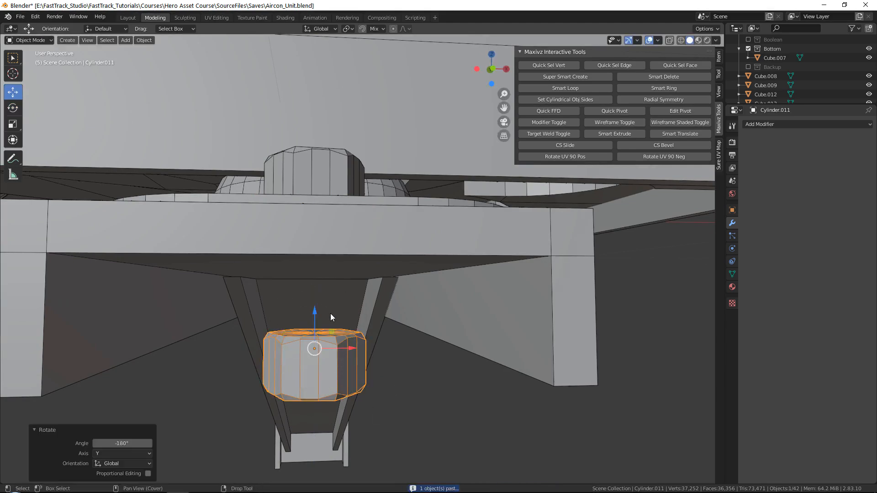
Step: Move the lower nut up about 0.034 m along Z against the underside of the plate
{"action": "middle_click_drag", "start_coordinate": [330, 311], "coordinate": [323, 315]}
{"action": "key", "text": "g"}
{"action": "key", "text": "z"}
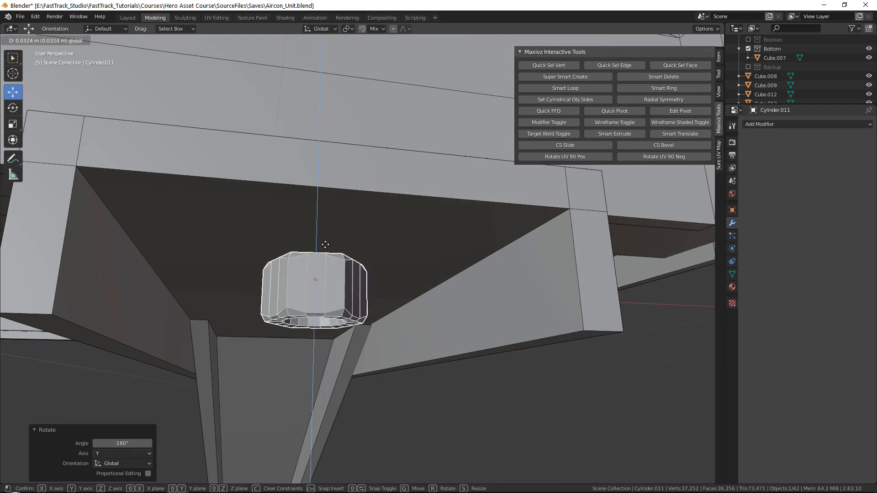
{"action": "left_click", "coordinate": [328, 240]}
{"action": "middle_click_drag", "start_coordinate": [327, 240], "coordinate": [297, 312]}
{"action": "scroll", "coordinate": [343, 227], "scroll_direction": "down", "scroll_amount": 4}
{"action": "middle_click_drag", "start_coordinate": [330, 220], "coordinate": [319, 226]}
{"action": "scroll", "coordinate": [360, 213], "scroll_direction": "down", "scroll_amount": 2}
{"action": "middle_click_drag", "start_coordinate": [369, 212], "coordinate": [353, 228], "text": "shift"}
Step: Add a mesh cylinder with 16 vertices for the bolt shaft
{"action": "key", "text": "shift+a"}
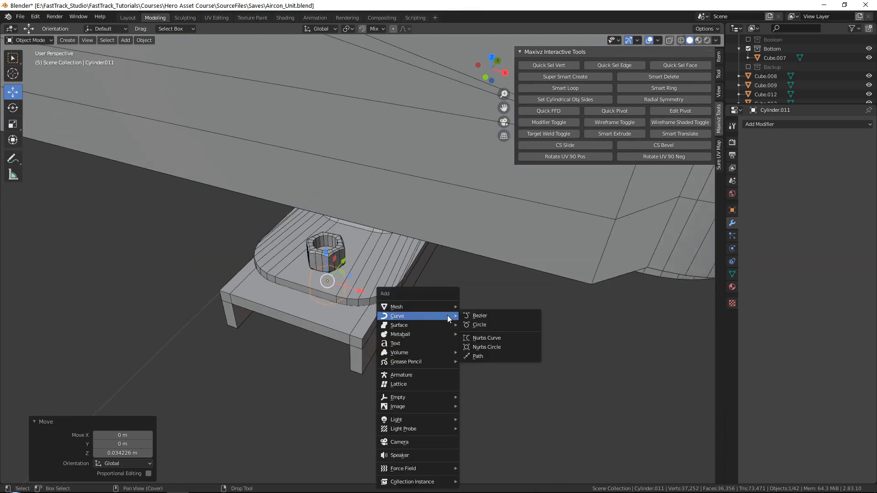
{"action": "mouse_move", "coordinate": [445, 305]}
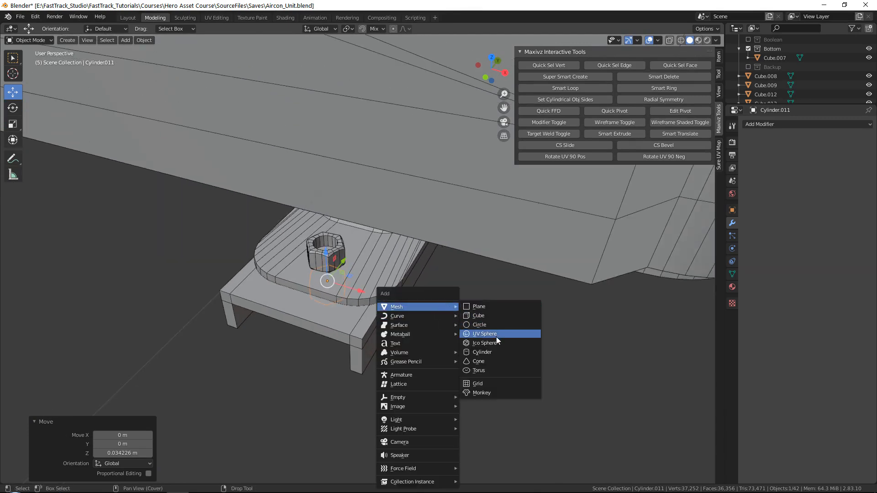
{"action": "left_click", "coordinate": [490, 351]}
{"action": "scroll", "coordinate": [387, 258], "scroll_direction": "down", "scroll_amount": 6}
{"action": "scroll", "coordinate": [387, 259], "scroll_direction": "down", "scroll_amount": 4}
{"action": "left_click", "coordinate": [122, 366]}
{"action": "key", "text": "Return"}
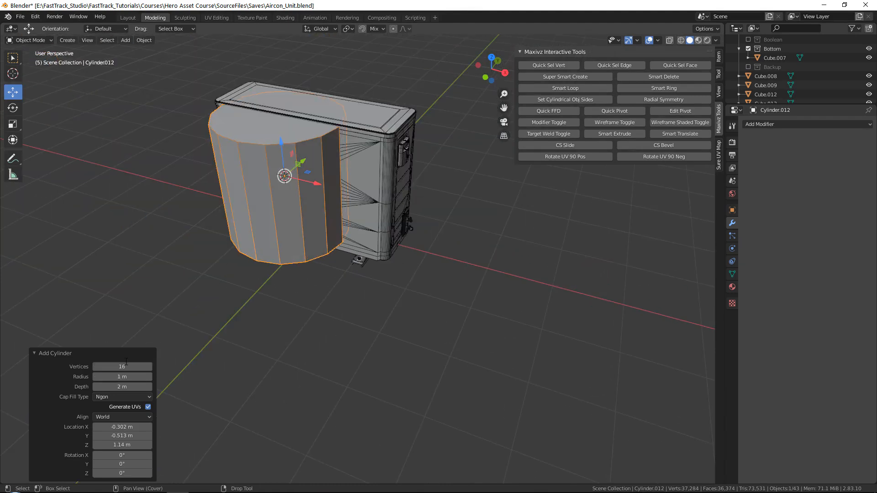
{"action": "middle_click_drag", "start_coordinate": [324, 167], "coordinate": [338, 191]}
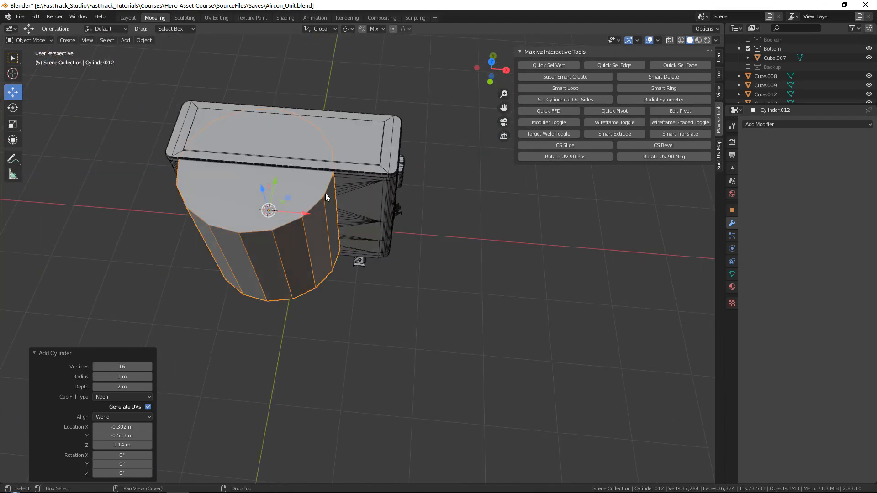
Step: Shrink the cylinder and move it to the bracket plate, about 0.081 m in X and 0.225 m in Y
{"action": "key", "text": "r"}
{"action": "left_click_drag", "start_coordinate": [288, 198], "coordinate": [369, 224]}
{"action": "key", "text": "w"}
{"action": "left_click_drag", "start_coordinate": [369, 225], "coordinate": [471, 188], "text": "alt"}
{"action": "key", "text": "f"}
{"action": "scroll", "coordinate": [366, 233], "scroll_direction": "down", "scroll_amount": 6}
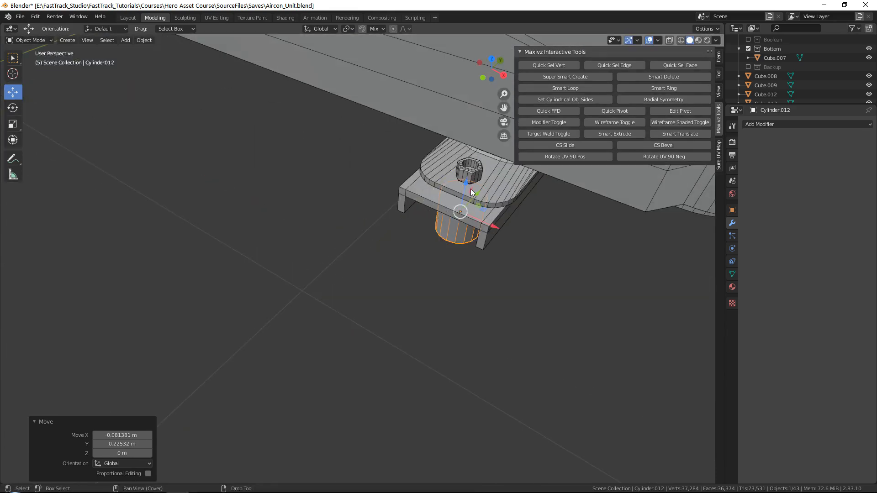
Step: Raise the cylinder along Z, shrink it to the hole's size and shift it about -0.004 m in X and 0.013 m in Y
{"action": "key", "text": "g"}
{"action": "key", "text": "z"}
{"action": "left_click_drag", "start_coordinate": [470, 149], "coordinate": [470, 140]}
{"action": "key", "text": "f"}
{"action": "key", "text": "r"}
{"action": "scroll", "coordinate": [414, 231], "scroll_direction": "down", "scroll_amount": 4}
{"action": "left_click_drag", "start_coordinate": [397, 235], "coordinate": [379, 284]}
{"action": "key", "text": "w"}
{"action": "left_click_drag", "start_coordinate": [386, 254], "coordinate": [397, 233]}
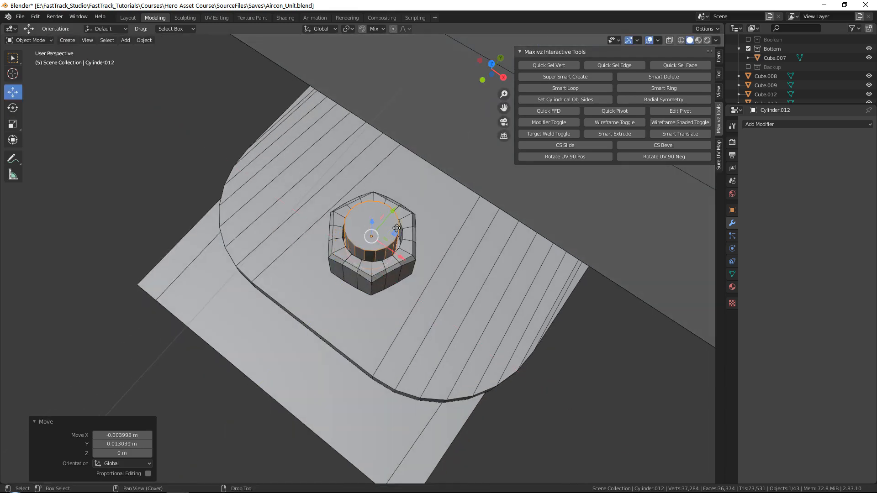
Step: Center the cylinder in the nut's hole in top view and scale it to 0.93 to fit the opening
{"action": "scroll", "coordinate": [398, 228], "scroll_direction": "up", "scroll_amount": 3}
{"action": "key", "text": "f"}
{"action": "key", "text": "r"}
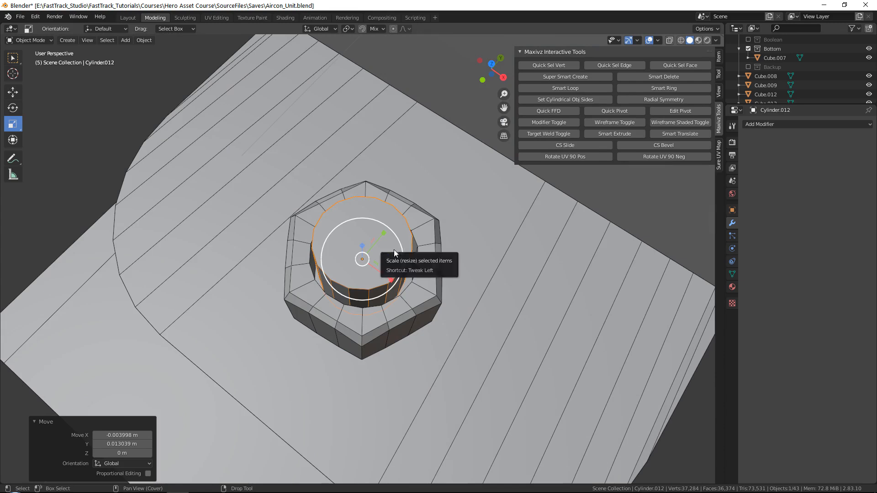
{"action": "left_click_drag", "start_coordinate": [406, 245], "coordinate": [413, 234]}
{"action": "key", "text": "grave"}
{"action": "left_click", "coordinate": [342, 111]}
{"action": "scroll", "coordinate": [341, 219], "scroll_direction": "up", "scroll_amount": 3}
{"action": "key", "text": "w"}
{"action": "mouse_move", "coordinate": [342, 232]}
{"action": "left_mouse_down"}
{"action": "mouse_move", "coordinate": [330, 241]}
{"action": "mouse_move", "coordinate": [338, 234]}
{"action": "left_mouse_up"}
{"action": "key", "text": "alt+z"}
{"action": "key", "text": "r"}
{"action": "key", "text": "alt+z"}
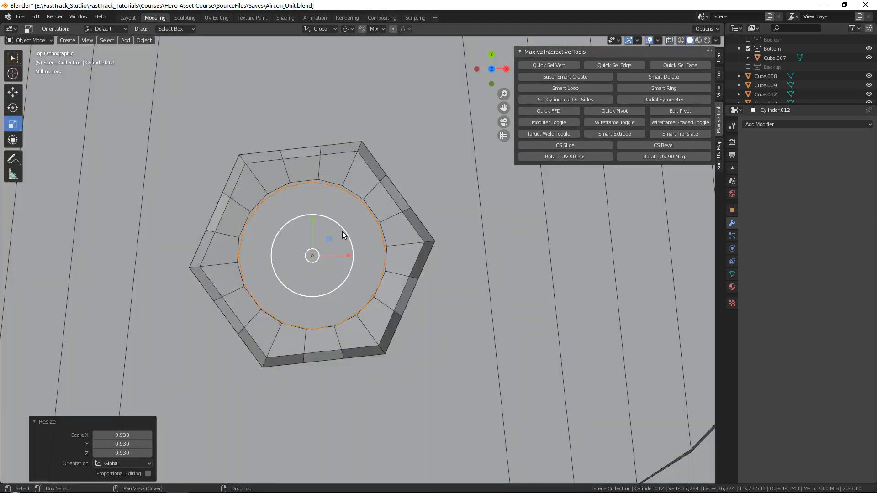
Step: Stretch the bolt-shaft cylinder by a factor of 1.425 along Z so it passes through the nut and plate
{"action": "key", "text": "w"}
{"action": "middle_click_drag", "start_coordinate": [361, 234], "coordinate": [390, 222]}
{"action": "left_click_drag", "start_coordinate": [348, 236], "coordinate": [342, 204]}
{"action": "scroll", "coordinate": [361, 201], "scroll_direction": "down", "scroll_amount": 3}
{"action": "key", "text": "w"}
{"action": "key", "text": "r"}
{"action": "scroll", "coordinate": [361, 214], "scroll_direction": "down", "scroll_amount": 3}
{"action": "key", "text": "w"}
{"action": "middle_click_drag", "start_coordinate": [370, 219], "coordinate": [369, 226], "text": "alt"}
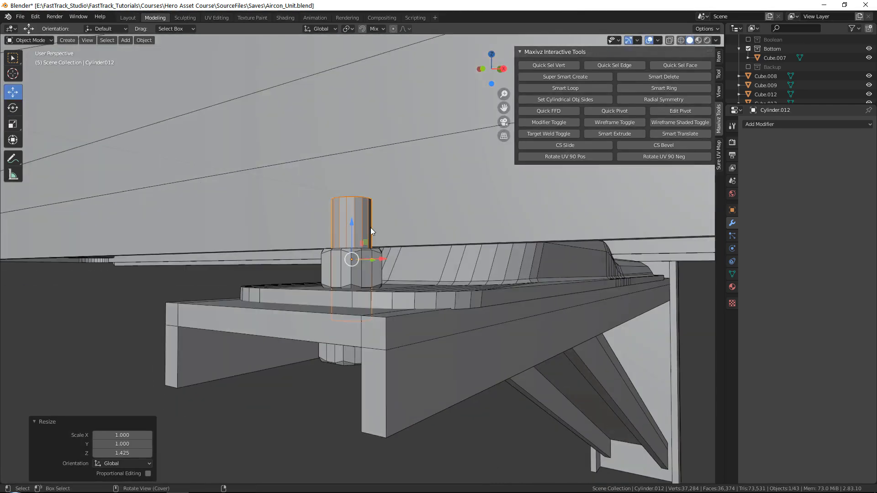
Step: Lower the bolt-shaft cylinder about 0.005 m along Z and deselect it
{"action": "scroll", "coordinate": [365, 219], "scroll_direction": "down", "scroll_amount": 6}
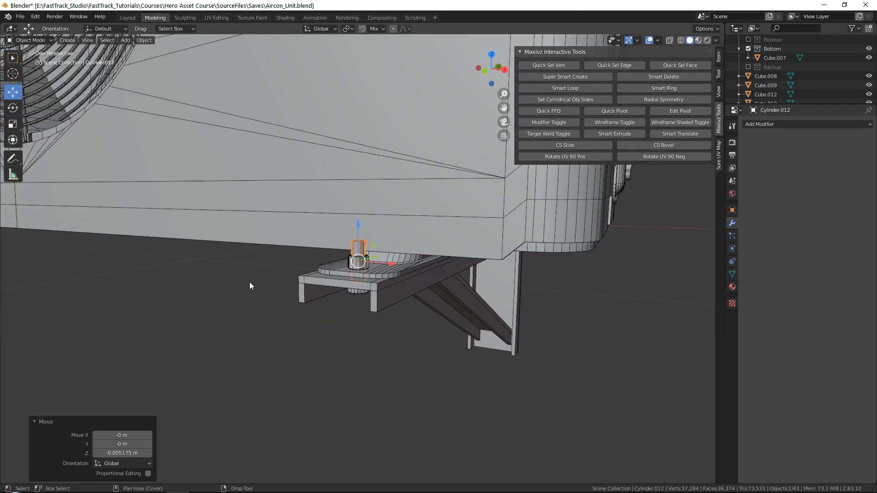
{"action": "left_click", "coordinate": [285, 269]}
{"action": "scroll", "coordinate": [292, 268], "scroll_direction": "down", "scroll_amount": 4}
Step: Examine how the bolt shaft sits in the nut on the bracket plate
{"action": "left_click_drag", "start_coordinate": [324, 256], "coordinate": [358, 244], "text": "alt"}
{"action": "scroll", "coordinate": [355, 260], "scroll_direction": "up", "scroll_amount": 9}
{"action": "left_click", "coordinate": [361, 234]}
{"action": "scroll", "coordinate": [360, 234], "scroll_direction": "up", "scroll_amount": 5}
{"action": "key", "text": "r"}
{"action": "left_click", "coordinate": [358, 243]}
{"action": "left_click", "coordinate": [114, 128]}
{"action": "scroll", "coordinate": [228, 209], "scroll_direction": "down", "scroll_amount": 5}
{"action": "left_click_drag", "start_coordinate": [228, 209], "coordinate": [368, 202], "text": "alt"}
{"action": "scroll", "coordinate": [370, 201], "scroll_direction": "up", "scroll_amount": 2}
{"action": "scroll", "coordinate": [357, 250], "scroll_direction": "up", "scroll_amount": 8}
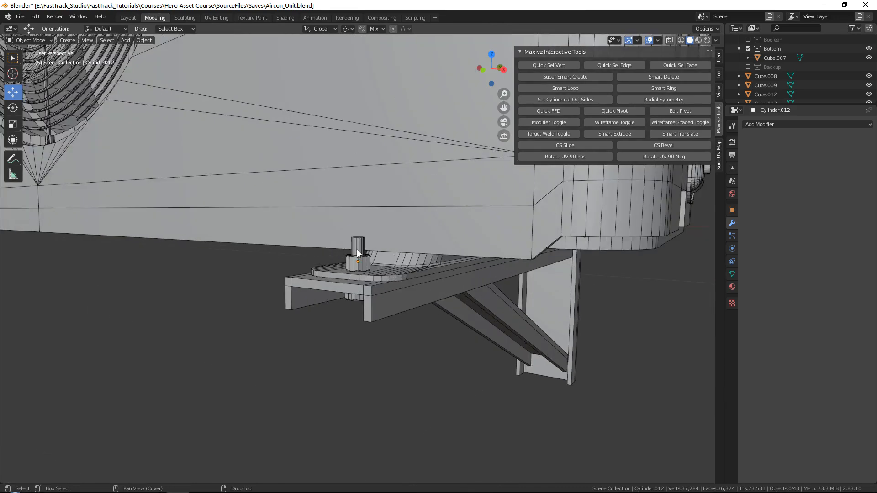
Step: Select the inner hole of the upper nut's mesh and scale it down to about 0.77 to close around the shaft
{"action": "left_click", "coordinate": [376, 260]}
{"action": "scroll", "coordinate": [377, 245], "scroll_direction": "up", "scroll_amount": 3}
{"action": "left_click_drag", "start_coordinate": [377, 245], "coordinate": [378, 230], "text": "alt"}
{"action": "key", "text": "Tab"}
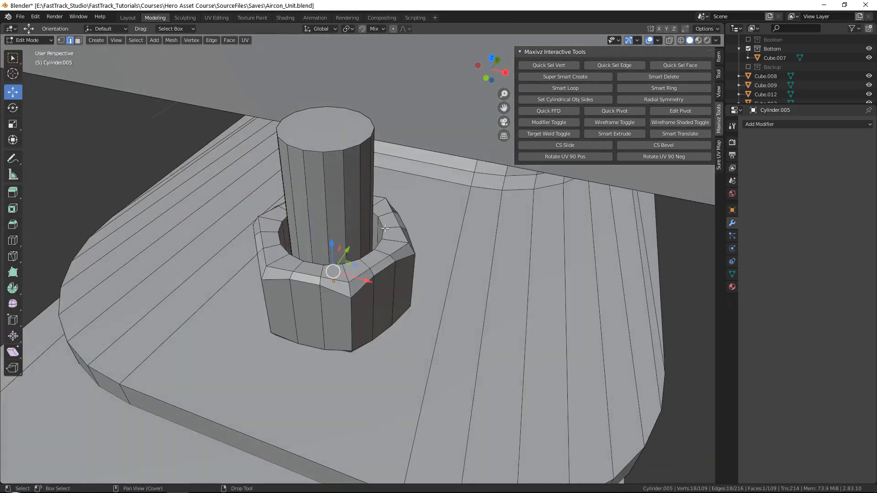
{"action": "left_click", "coordinate": [377, 218]}
{"action": "left_click_drag", "start_coordinate": [376, 226], "coordinate": [342, 253], "text": "alt"}
{"action": "double_click", "coordinate": [374, 238]}
{"action": "key", "text": "r"}
{"action": "key", "text": "s"}
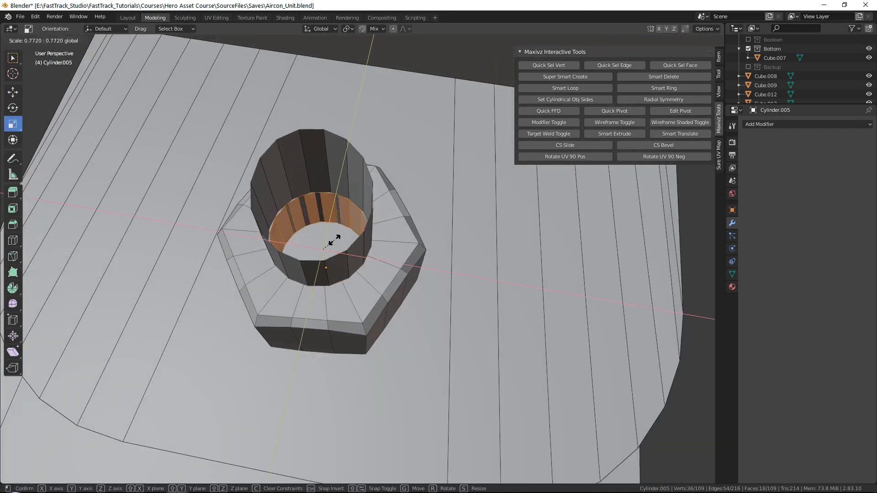
{"action": "left_click", "coordinate": [337, 238]}
{"action": "key", "text": "Tab"}
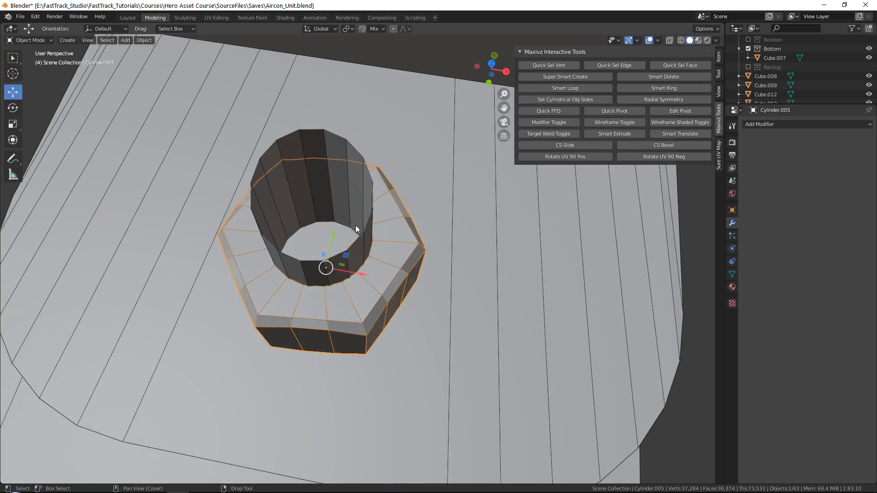
Step: Scale the nut's inner hole slightly back up to leave a thin gap around the shaft
{"action": "key", "text": "Tab"}
{"action": "key", "text": "s"}
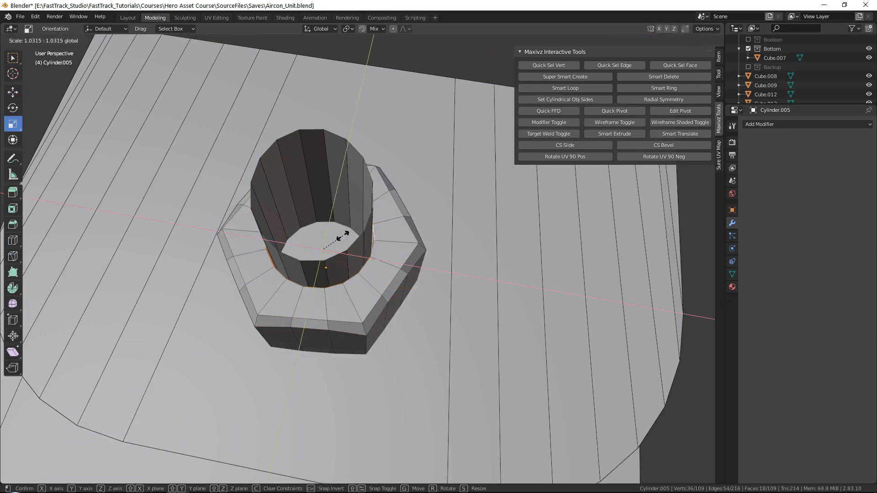
{"action": "left_click", "coordinate": [372, 225]}
{"action": "key", "text": "Tab"}
Step: Select the bolt-shaft cylinder and put it into Edit Mode
{"action": "scroll", "coordinate": [370, 256], "scroll_direction": "down", "scroll_amount": 3}
{"action": "middle_click_drag", "start_coordinate": [369, 257], "coordinate": [340, 273]}
{"action": "left_click", "coordinate": [330, 241]}
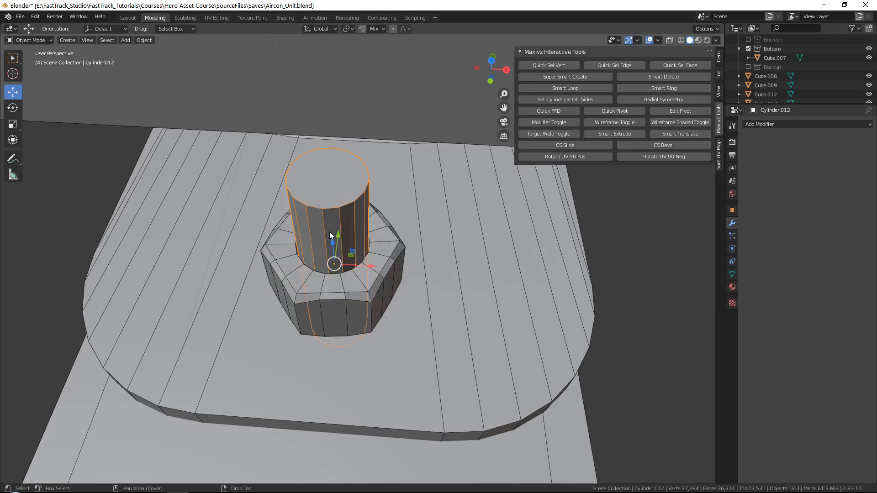
{"action": "scroll", "coordinate": [333, 231], "scroll_direction": "down", "scroll_amount": 3}
{"action": "middle_click_drag", "start_coordinate": [333, 231], "coordinate": [342, 243]}
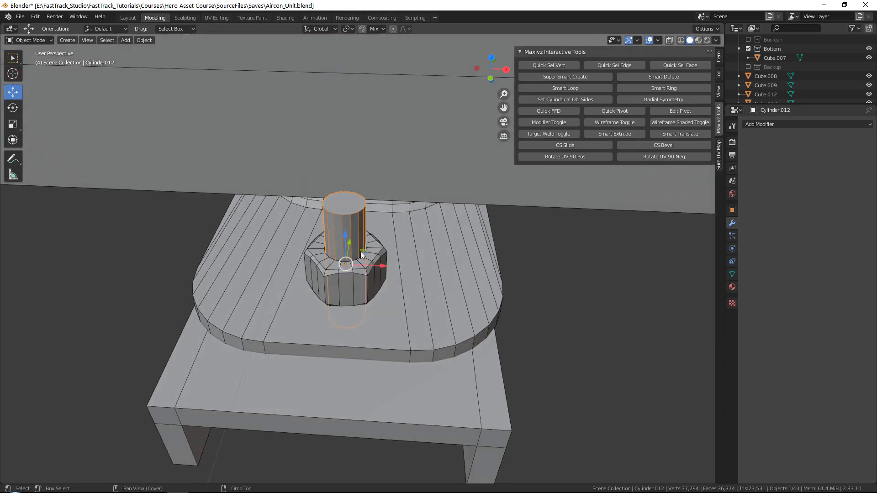
{"action": "mouse_move", "coordinate": [380, 266]}
{"action": "middle_mouse_down"}
{"action": "mouse_move", "coordinate": [375, 228]}
{"action": "mouse_move", "coordinate": [343, 238]}
{"action": "mouse_move", "coordinate": [357, 251]}
{"action": "mouse_move", "coordinate": [361, 242]}
{"action": "middle_mouse_up"}
{"action": "key", "text": "ctrl+Tab"}
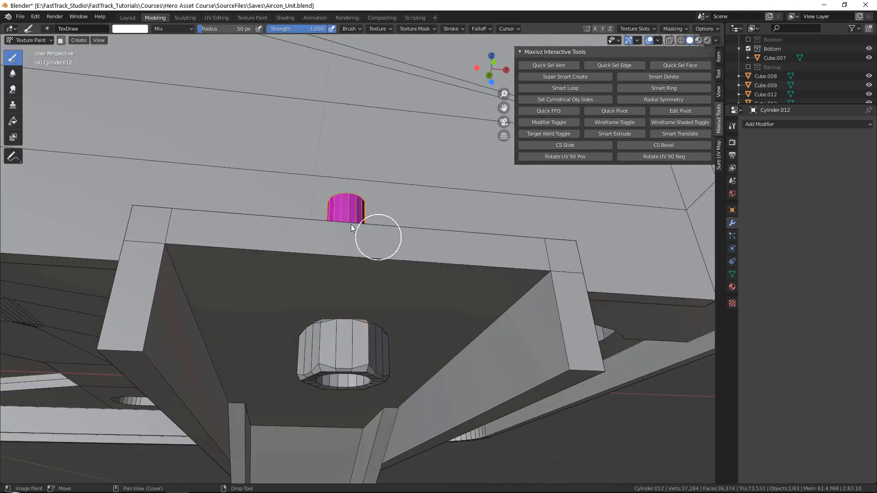
{"action": "left_click", "coordinate": [28, 40]}
{"action": "left_click", "coordinate": [29, 50]}
{"action": "middle_click_drag", "start_coordinate": [310, 176], "coordinate": [284, 174]}
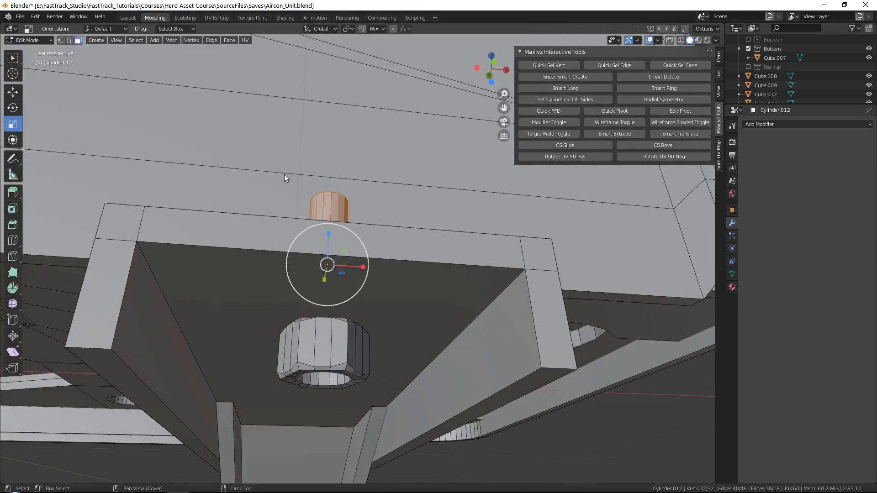
Step: Move the bottom-end vertices of the bolt shaft about 0.043 m down along Z so it passes through the lower nut
{"action": "key", "text": "1"}
{"action": "key", "text": "alt+z"}
{"action": "left_click_drag", "start_coordinate": [255, 310], "coordinate": [392, 361]}
{"action": "key", "text": "w"}
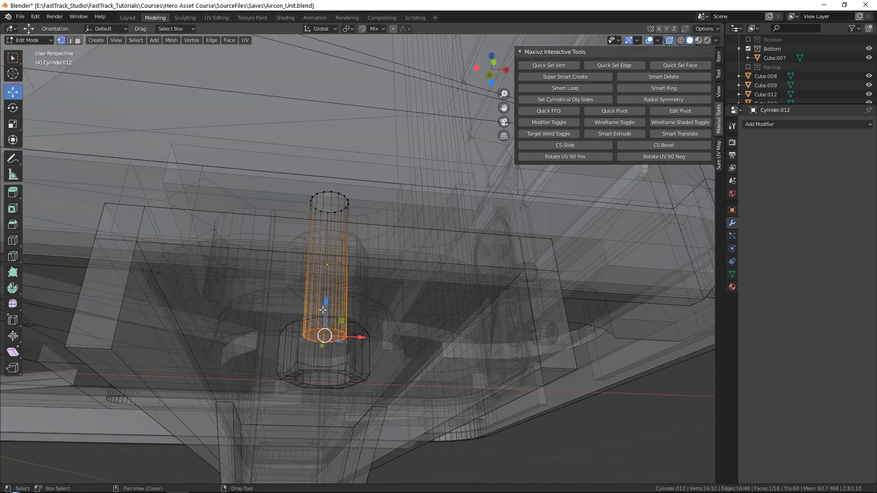
{"action": "key", "text": "alt+z"}
{"action": "middle_click_drag", "start_coordinate": [345, 311], "coordinate": [342, 297]}
{"action": "key", "text": "g"}
{"action": "key", "text": "z"}
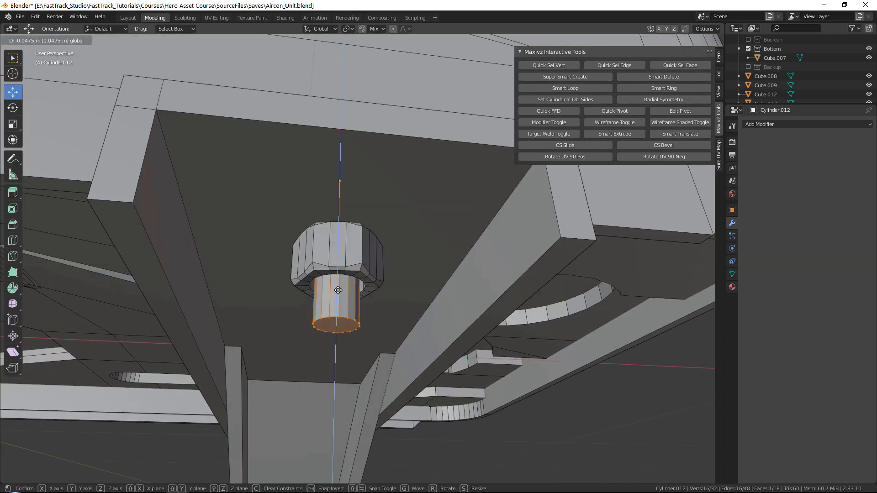
{"action": "left_click", "coordinate": [338, 291]}
{"action": "middle_click_drag", "start_coordinate": [338, 292], "coordinate": [319, 302]}
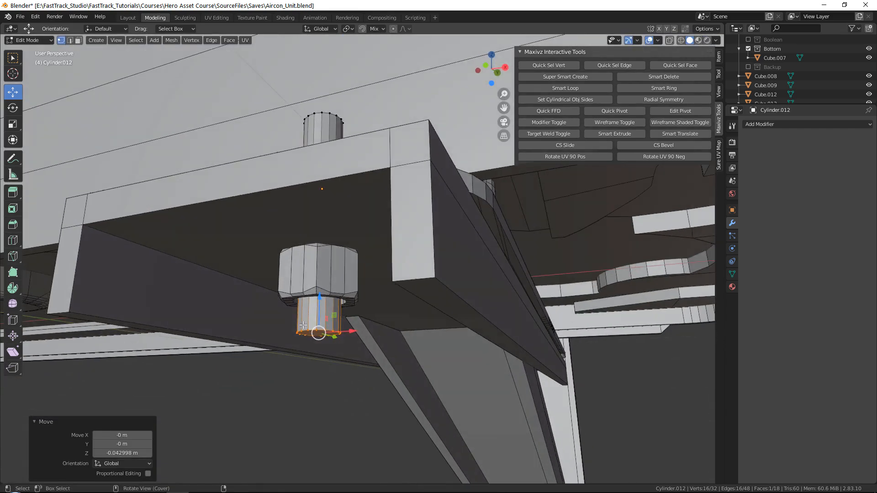
{"action": "key", "text": "Tab"}
Step: Duplicate the bolt shaft and raise the copy about 0.043 m along Z
{"action": "middle_click_drag", "start_coordinate": [305, 211], "coordinate": [345, 236]}
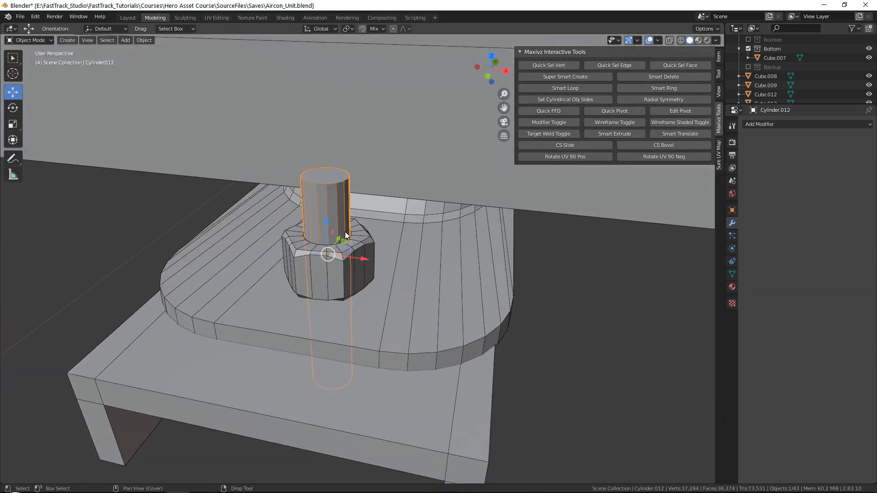
{"action": "key", "text": "ctrl+c"}
{"action": "key", "text": "ctrl+v"}
{"action": "key", "text": "g"}
{"action": "key", "text": "z"}
{"action": "left_click", "coordinate": [320, 128]}
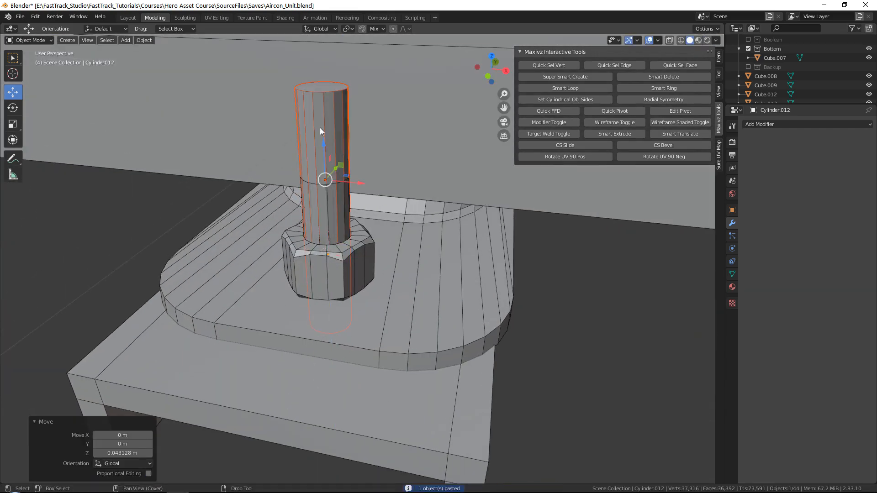
Step: Flatten the copied cylinder into a thin disc by scaling Z by 0.02 and by a further factor of about 0.665
{"action": "key", "text": "shift+space"}
{"action": "key", "text": "s"}
{"action": "key", "text": "s"}
{"action": "key", "text": "z"}
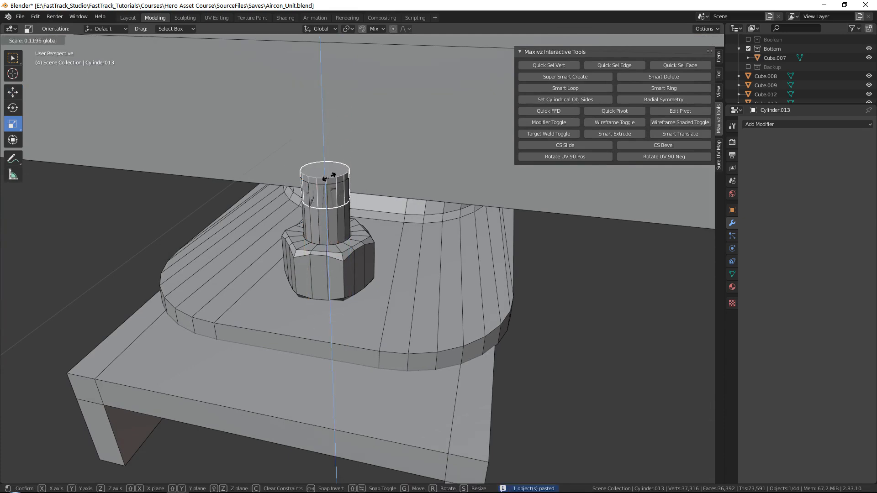
{"action": "left_click", "coordinate": [327, 176]}
{"action": "left_click", "coordinate": [122, 453]}
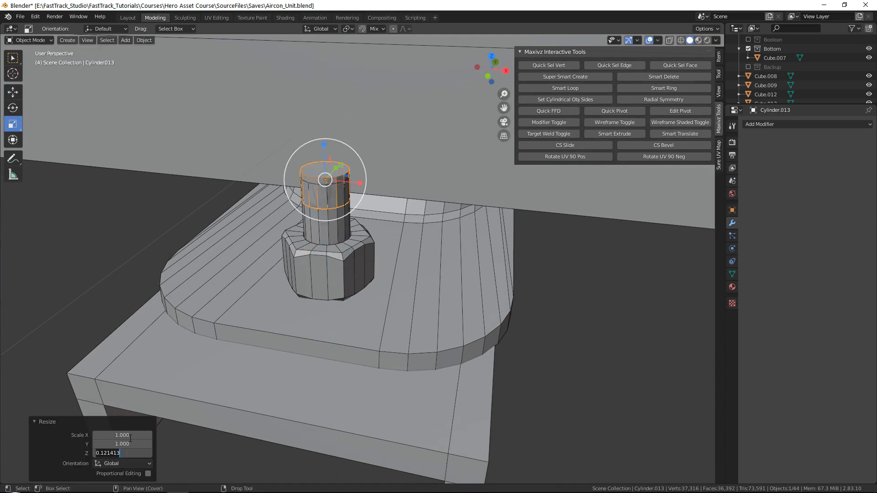
{"action": "type", "text": "0.02"}
{"action": "key", "text": "Return"}
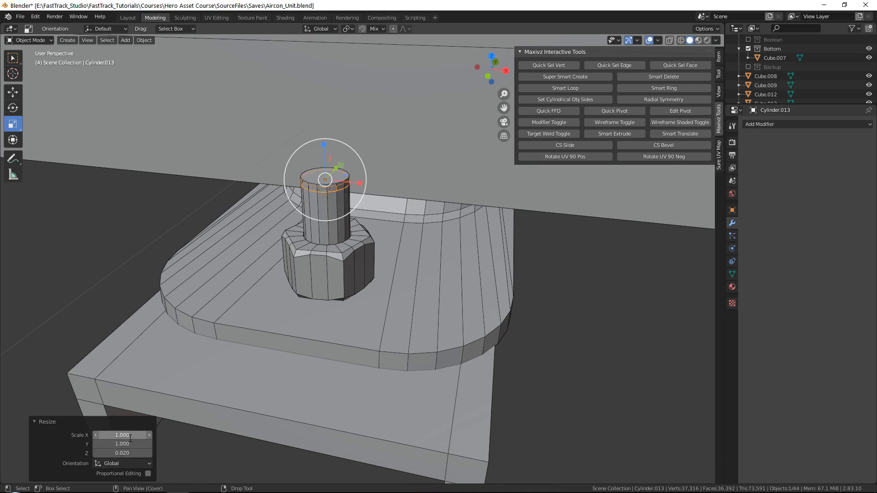
{"action": "scroll", "coordinate": [338, 128], "scroll_direction": "up", "scroll_amount": 4}
{"action": "left_click_drag", "start_coordinate": [284, 61], "coordinate": [286, 74]}
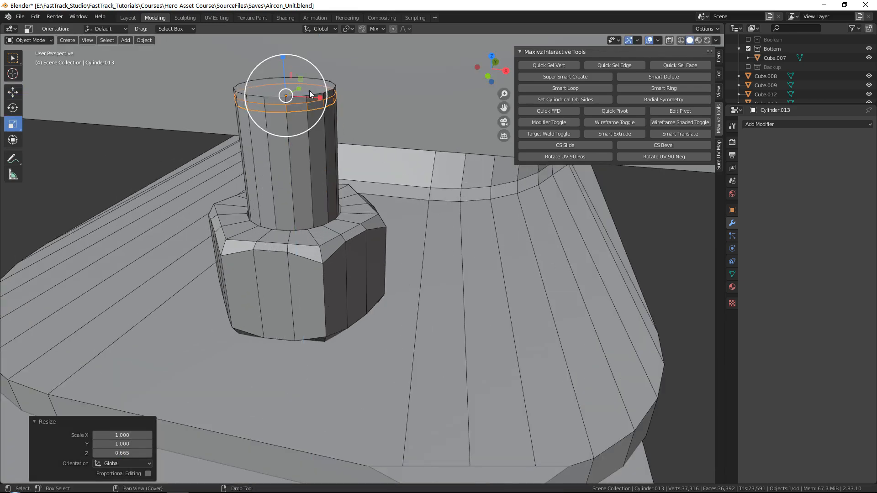
Step: Widen the disc into a washer by scaling it about 2.448 in X and Y
{"action": "middle_click_drag", "start_coordinate": [309, 91], "coordinate": [347, 147]}
{"action": "scroll", "coordinate": [347, 146], "scroll_direction": "down", "scroll_amount": 2}
{"action": "left_click_drag", "start_coordinate": [333, 235], "coordinate": [364, 194]}
Step: Move the washer about 0.058 m down along Z onto the plate at the upper nut's base
{"action": "key", "text": "shift+space"}
{"action": "key", "text": "g"}
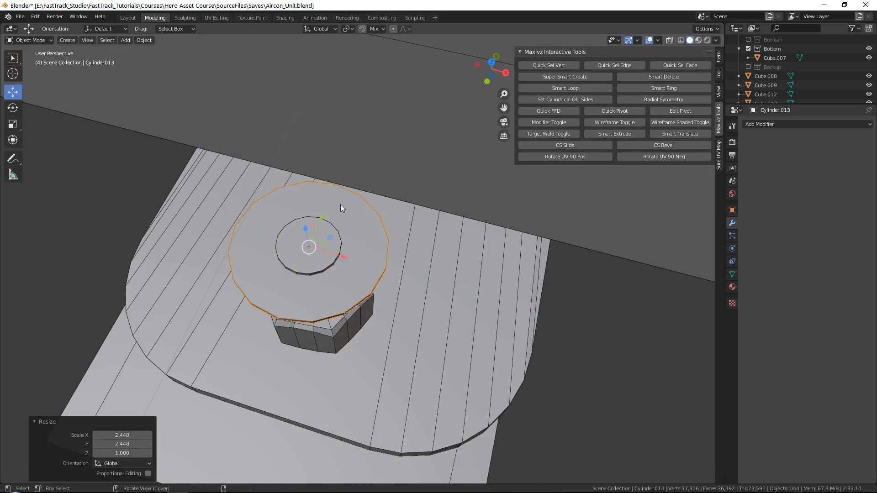
{"action": "middle_click_drag", "start_coordinate": [344, 215], "coordinate": [347, 174]}
{"action": "left_click_drag", "start_coordinate": [320, 105], "coordinate": [323, 251]}
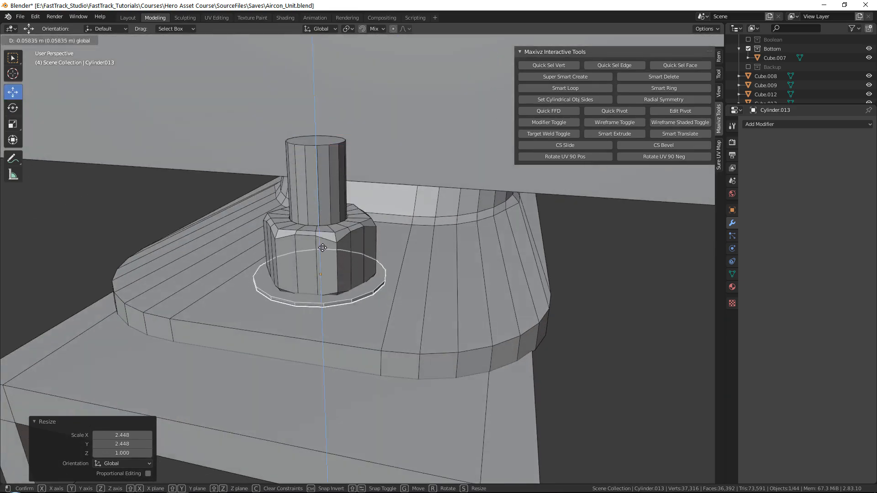
{"action": "left_click", "coordinate": [321, 249]}
Step: Raise the upper nut about 0.0017 m along Z so it rests on the washer
{"action": "key", "text": "KP_Decimal"}
{"action": "scroll", "coordinate": [390, 228], "scroll_direction": "down", "scroll_amount": 3}
{"action": "middle_click_drag", "start_coordinate": [390, 229], "coordinate": [363, 198]}
{"action": "left_click", "coordinate": [395, 221]}
{"action": "scroll", "coordinate": [376, 227], "scroll_direction": "up", "scroll_amount": 3}
{"action": "left_click_drag", "start_coordinate": [363, 199], "coordinate": [366, 196]}
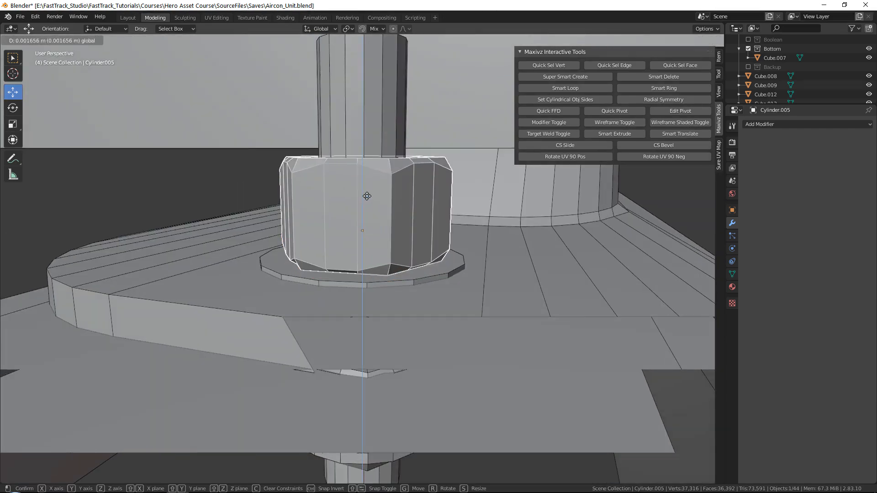
{"action": "left_click", "coordinate": [366, 196]}
Step: Adjust the washer's height by about 0.0001 m along Z between the nut and plate, and deselect it
{"action": "left_click", "coordinate": [363, 279]}
{"action": "scroll", "coordinate": [363, 278], "scroll_direction": "down", "scroll_amount": 3}
{"action": "scroll", "coordinate": [382, 250], "scroll_direction": "up", "scroll_amount": 3}
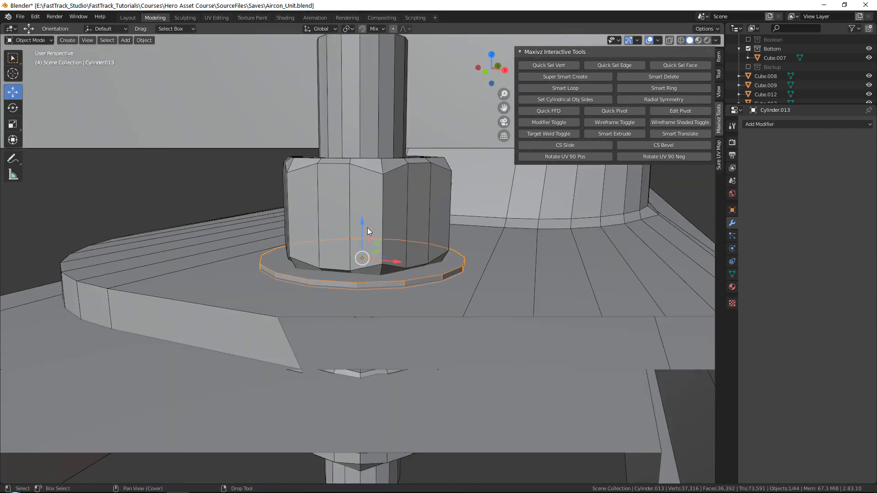
{"action": "left_click_drag", "start_coordinate": [369, 231], "coordinate": [369, 234]}
{"action": "key", "text": "shift+space"}
{"action": "key", "text": "s"}
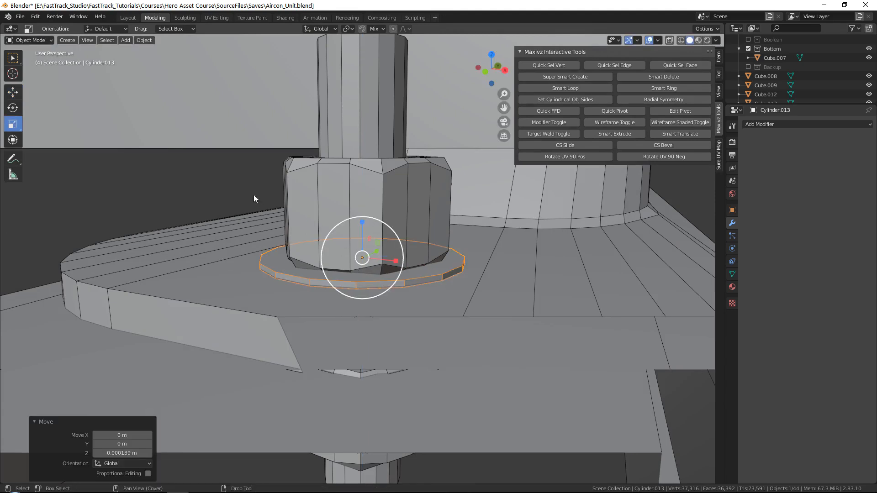
{"action": "scroll", "coordinate": [280, 204], "scroll_direction": "down", "scroll_amount": 4}
{"action": "left_click", "coordinate": [223, 202]}
Step: Examine the shaft, nut and washer assembly on the bracket plate
{"action": "middle_click_drag", "start_coordinate": [223, 203], "coordinate": [357, 267]}
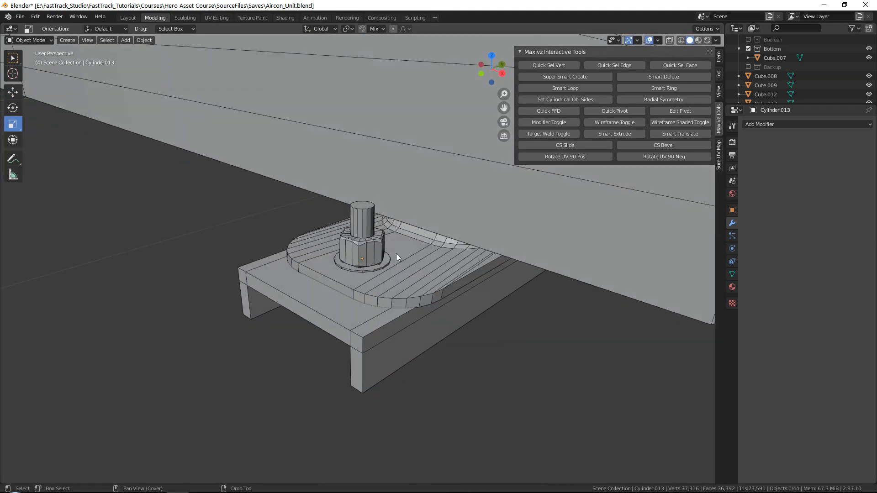
{"action": "scroll", "coordinate": [396, 254], "scroll_direction": "up", "scroll_amount": 4}
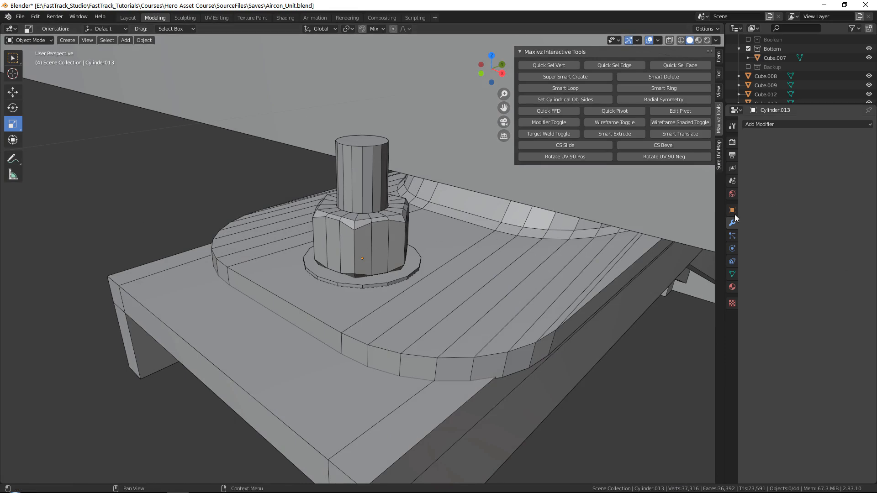
{"action": "scroll", "coordinate": [475, 252], "scroll_direction": "down", "scroll_amount": 7}
{"action": "middle_click_drag", "start_coordinate": [473, 261], "coordinate": [254, 308], "text": "shift"}
{"action": "middle_click_drag", "start_coordinate": [409, 235], "coordinate": [594, 226], "text": "shift"}
{"action": "scroll", "coordinate": [320, 283], "scroll_direction": "up", "scroll_amount": 6}
{"action": "middle_click_drag", "start_coordinate": [294, 324], "coordinate": [382, 266], "text": "shift"}
{"action": "scroll", "coordinate": [361, 305], "scroll_direction": "up", "scroll_amount": 3}
{"action": "left_click", "coordinate": [366, 377]}
{"action": "left_click", "coordinate": [371, 273]}
{"action": "key", "text": "w"}
{"action": "left_click", "coordinate": [406, 366]}
{"action": "middle_click_drag", "start_coordinate": [407, 365], "coordinate": [316, 247]}
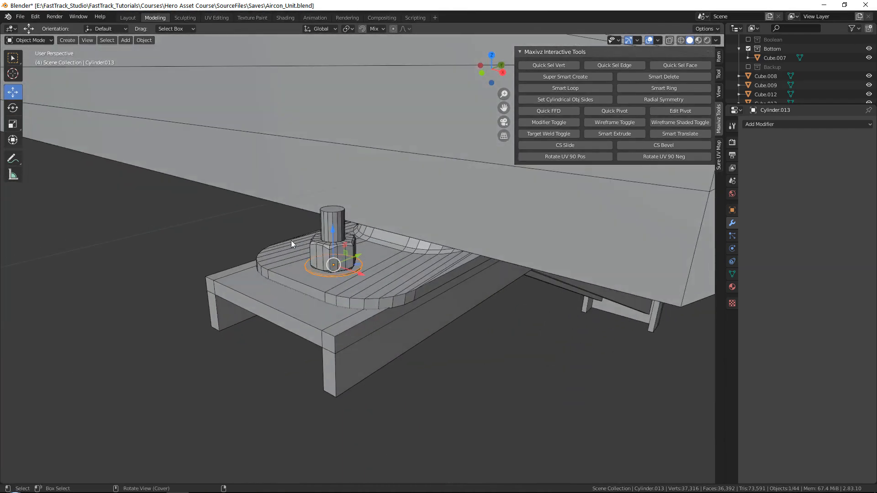
{"action": "scroll", "coordinate": [338, 225], "scroll_direction": "up", "scroll_amount": 1}
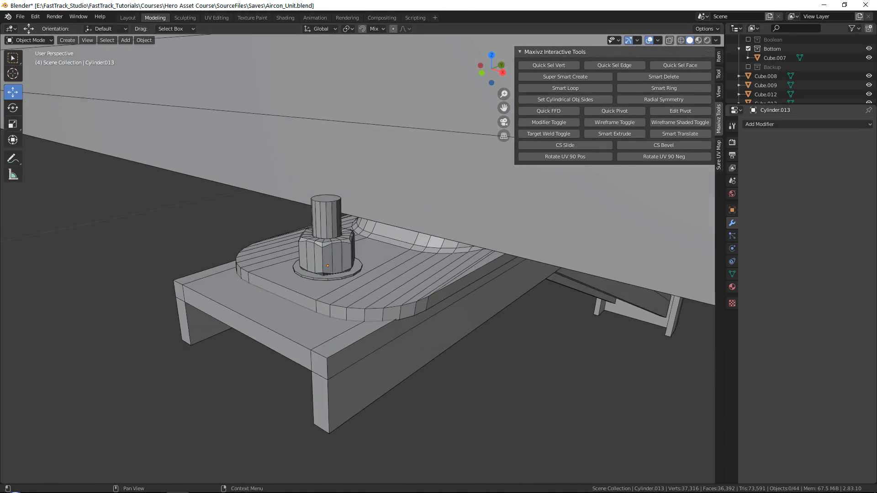
Step: Bevel the top edge loop of the bolt shaft with one narrow segment
{"action": "left_click", "coordinate": [332, 203]}
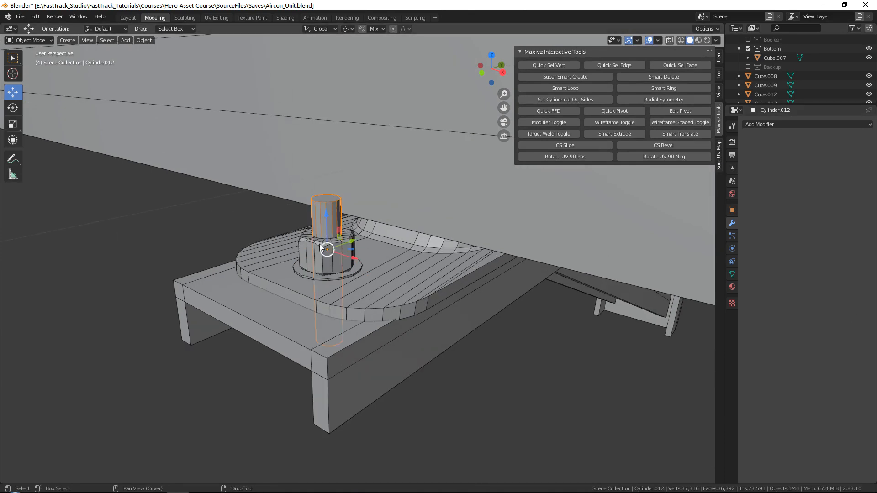
{"action": "scroll", "coordinate": [352, 256], "scroll_direction": "up", "scroll_amount": 3}
{"action": "key", "text": "Tab"}
{"action": "double_click", "coordinate": [354, 237]}
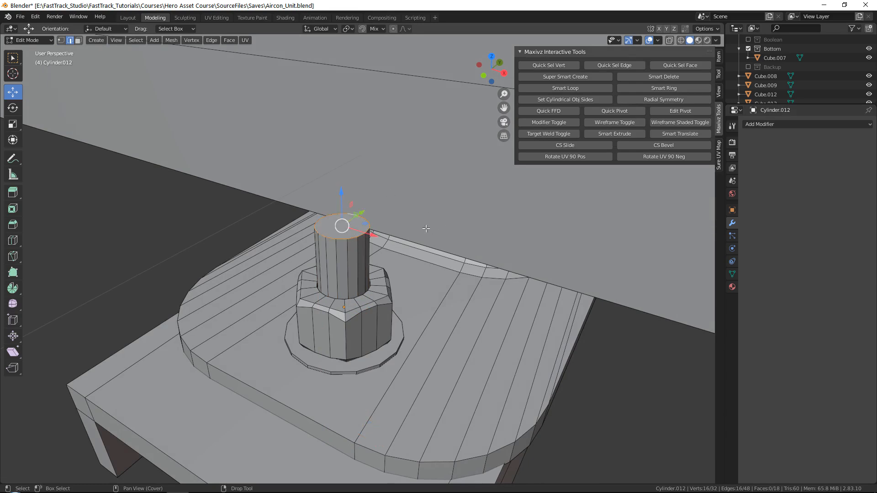
{"action": "key", "text": "Tab"}
{"action": "key", "text": "q"}
{"action": "left_click", "coordinate": [355, 264]}
{"action": "key", "text": "Tab"}
{"action": "key", "text": "ctrl+b"}
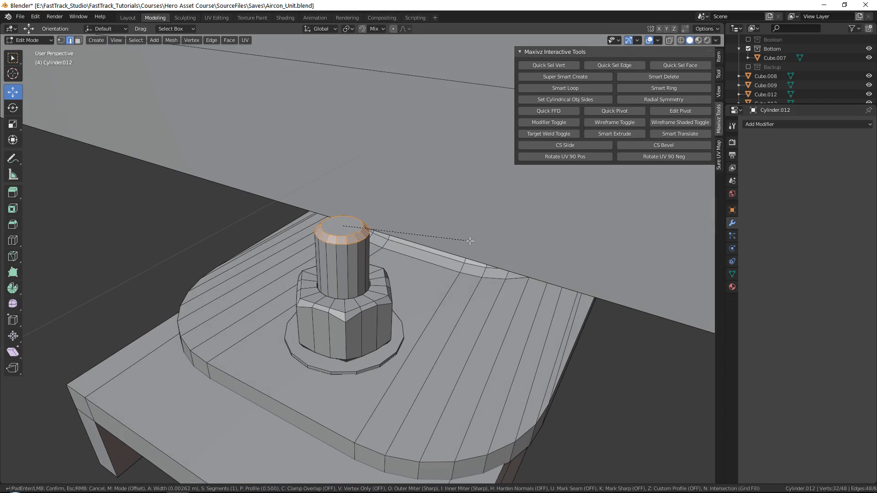
{"action": "left_click", "coordinate": [467, 241]}
{"action": "key", "text": "Tab"}
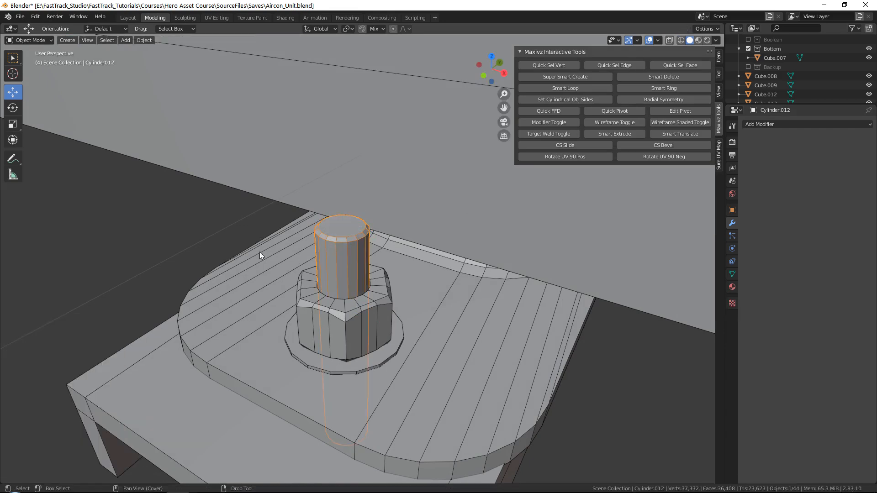
Step: Bevel the bottom edge loop of the bolt shaft with one segment about 0.0009 m wide
{"action": "middle_click_drag", "start_coordinate": [267, 235], "coordinate": [381, 232]}
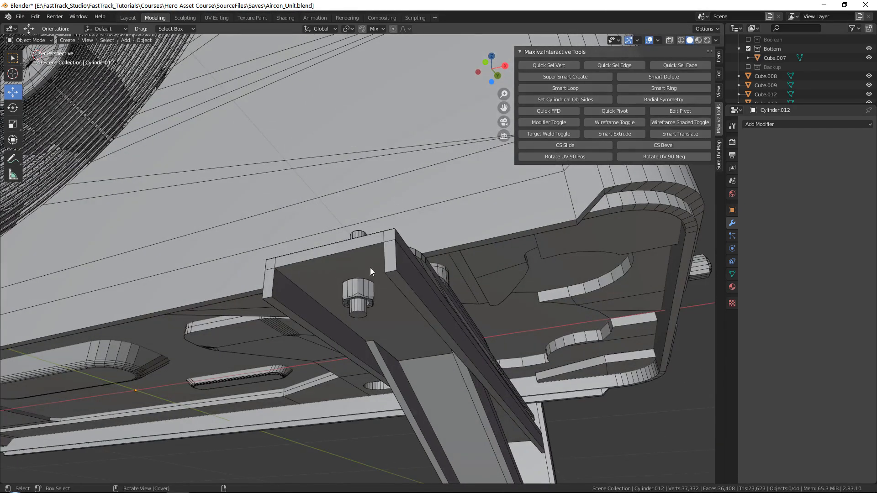
{"action": "scroll", "coordinate": [352, 319], "scroll_direction": "up", "scroll_amount": 5}
{"action": "scroll", "coordinate": [350, 316], "scroll_direction": "down", "scroll_amount": 11}
{"action": "middle_click_drag", "start_coordinate": [342, 294], "coordinate": [355, 267]}
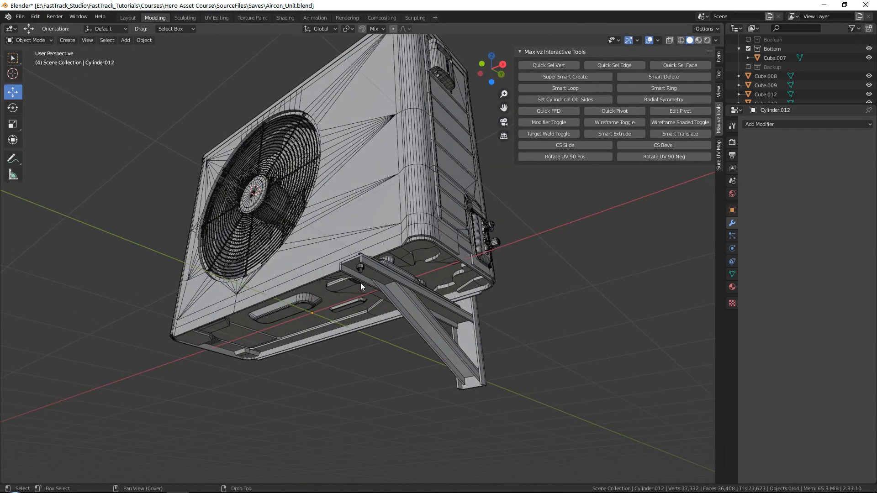
{"action": "left_click", "coordinate": [361, 284]}
{"action": "scroll", "coordinate": [361, 285], "scroll_direction": "up", "scroll_amount": 10}
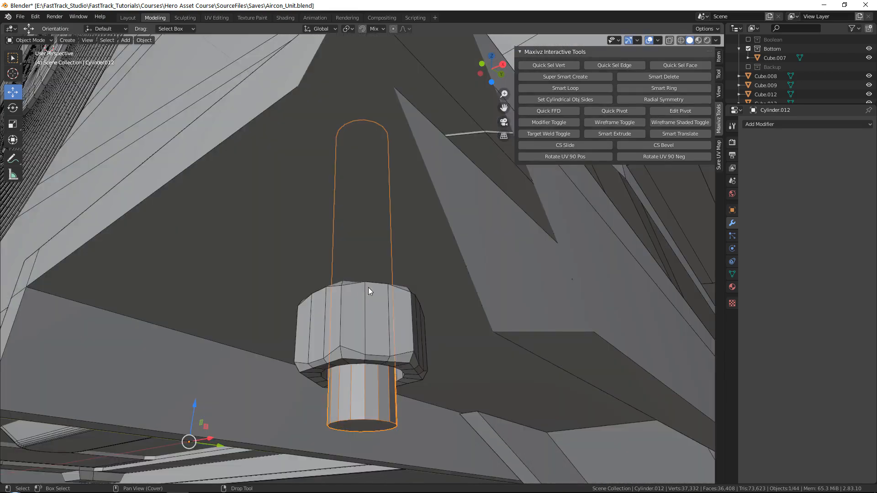
{"action": "middle_click_drag", "start_coordinate": [366, 283], "coordinate": [391, 277]}
{"action": "key", "text": "2"}
{"action": "double_click", "coordinate": [379, 309]}
{"action": "key", "text": "ctrl+b"}
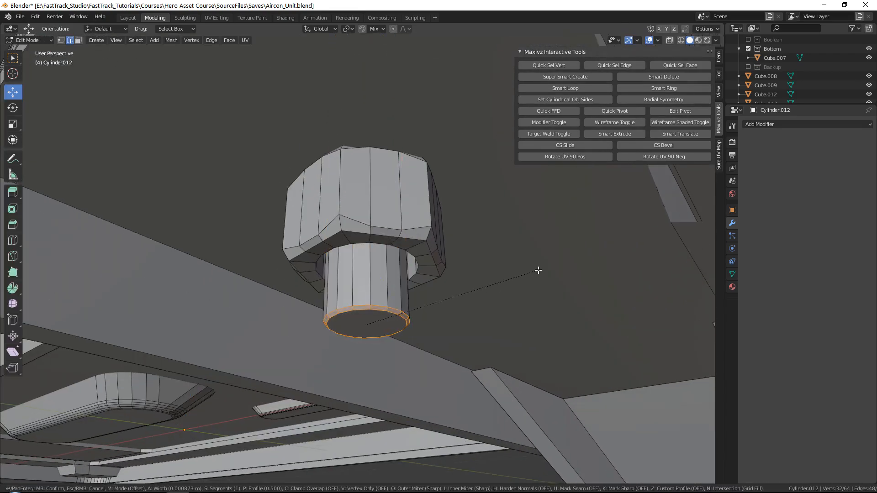
{"action": "left_click", "coordinate": [542, 270]}
{"action": "key", "text": "Tab"}
{"action": "scroll", "coordinate": [380, 297], "scroll_direction": "down", "scroll_amount": 11}
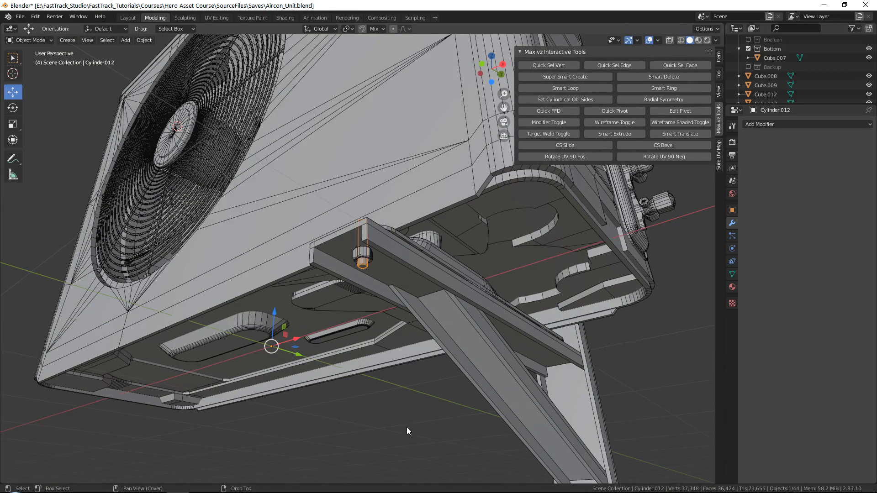
Step: Duplicate the whole bolt assembly of shaft, washer and both nuts and move the copy 1.0858 m along Y towards the wall
{"action": "middle_click_drag", "start_coordinate": [396, 265], "coordinate": [357, 267]}
{"action": "scroll", "coordinate": [357, 269], "scroll_direction": "up", "scroll_amount": 7}
{"action": "left_click", "coordinate": [264, 231]}
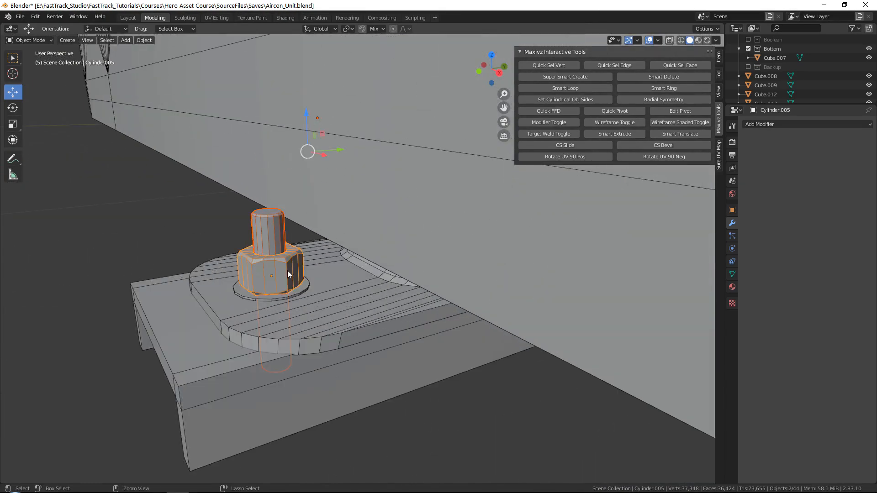
{"action": "left_click", "coordinate": [300, 288], "text": "ctrl"}
{"action": "middle_click_drag", "start_coordinate": [301, 287], "coordinate": [278, 249], "text": "alt"}
{"action": "left_click", "coordinate": [279, 252], "text": "ctrl"}
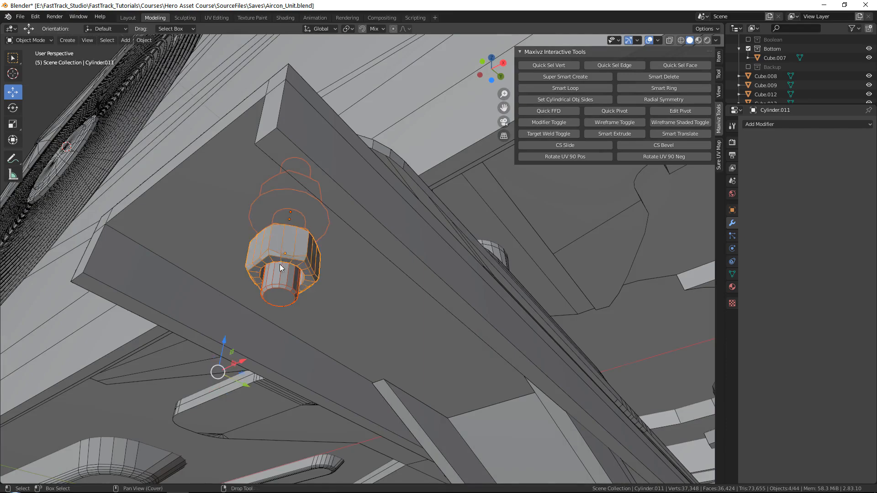
{"action": "scroll", "coordinate": [279, 259], "scroll_direction": "down", "scroll_amount": 8}
{"action": "left_click", "coordinate": [621, 113]}
{"action": "middle_click_drag", "start_coordinate": [413, 273], "coordinate": [178, 300]}
{"action": "key", "text": "ctrl+v"}
{"action": "left_click_drag", "start_coordinate": [142, 305], "coordinate": [497, 297]}
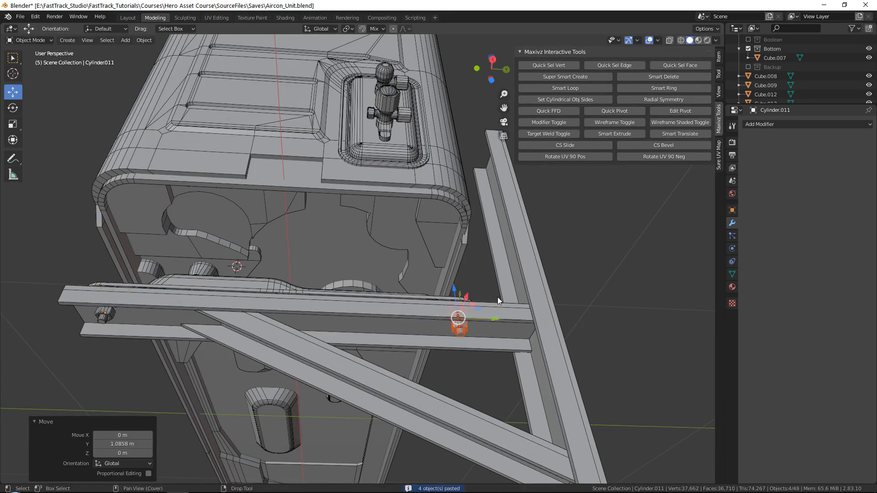
Step: Fine-tune the copied bolt assembly's position on the wall-side end of the support plate
{"action": "key", "text": "KP_Decimal"}
{"action": "middle_click_drag", "start_coordinate": [407, 269], "coordinate": [416, 283]}
{"action": "left_click_drag", "start_coordinate": [390, 259], "coordinate": [392, 260]}
{"action": "scroll", "coordinate": [392, 260], "scroll_direction": "down", "scroll_amount": 3}
{"action": "middle_click_drag", "start_coordinate": [392, 260], "coordinate": [400, 267]}
{"action": "key", "text": "KP_Decimal"}
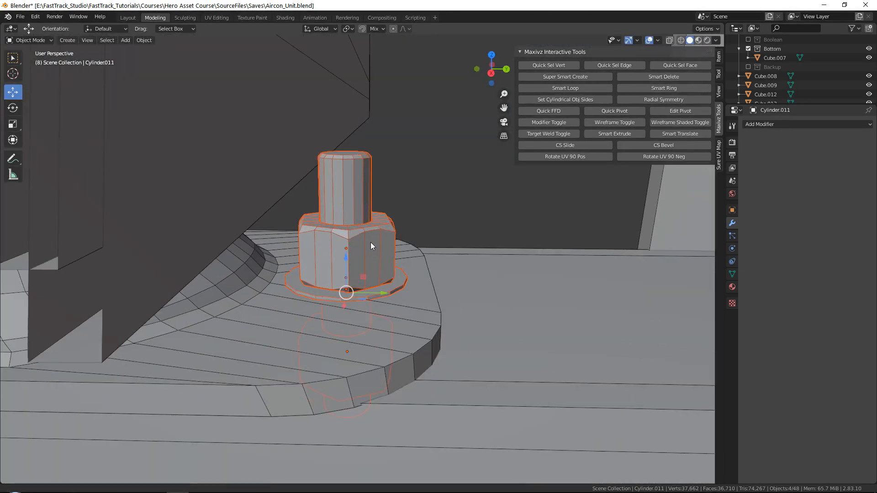
Step: Duplicate the upper nut, shaft and washer of the wall-side bolt and raise the copy above the horizontal arm
{"action": "left_click", "coordinate": [371, 246]}
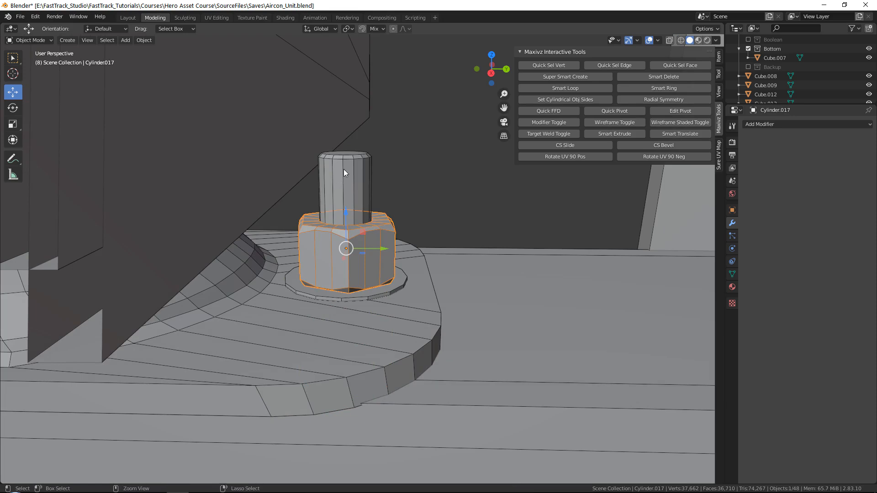
{"action": "left_click", "coordinate": [344, 173], "text": "shift"}
{"action": "left_click", "coordinate": [376, 289], "text": "shift"}
{"action": "scroll", "coordinate": [388, 237], "scroll_direction": "down", "scroll_amount": 6}
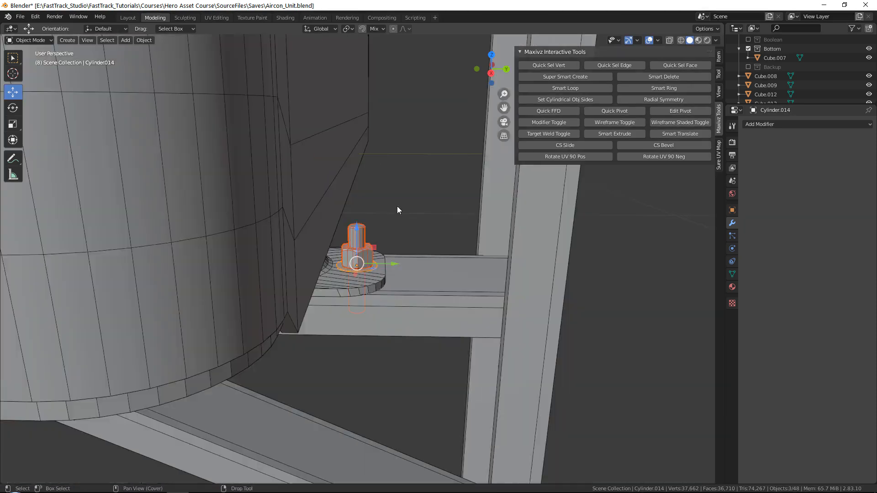
{"action": "key", "text": "ctrl+c"}
{"action": "key", "text": "ctrl+v"}
{"action": "left_click_drag", "start_coordinate": [377, 245], "coordinate": [354, 123]}
Step: Rotate the copied nut, shaft and washer to horizontal and position them against the upper part of the vertical wall rail
{"action": "key", "text": "shift+space"}
{"action": "key", "text": "r"}
{"action": "key", "text": "shift+space"}
{"action": "key", "text": "g"}
{"action": "key", "text": "KP_Decimal"}
{"action": "middle_click_drag", "start_coordinate": [329, 233], "coordinate": [364, 315]}
{"action": "left_click_drag", "start_coordinate": [360, 339], "coordinate": [439, 309]}
{"action": "mouse_move", "coordinate": [439, 309]}
{"action": "middle_mouse_down"}
{"action": "mouse_move", "coordinate": [464, 221]}
{"action": "mouse_move", "coordinate": [448, 196]}
{"action": "mouse_move", "coordinate": [406, 217]}
{"action": "mouse_move", "coordinate": [434, 309]}
{"action": "middle_mouse_up"}
{"action": "left_click_drag", "start_coordinate": [435, 309], "coordinate": [444, 138]}
{"action": "scroll", "coordinate": [444, 138], "scroll_direction": "up", "scroll_amount": 3}
Step: Move the horizontal bolt's shaft 0.015292 m along Y through the wall rail
{"action": "left_click", "coordinate": [441, 133]}
{"action": "scroll", "coordinate": [365, 229], "scroll_direction": "down", "scroll_amount": 3}
{"action": "middle_click_drag", "start_coordinate": [365, 230], "coordinate": [429, 238]}
{"action": "key", "text": "g"}
{"action": "key", "text": "y"}
{"action": "left_click_drag", "start_coordinate": [444, 233], "coordinate": [445, 232]}
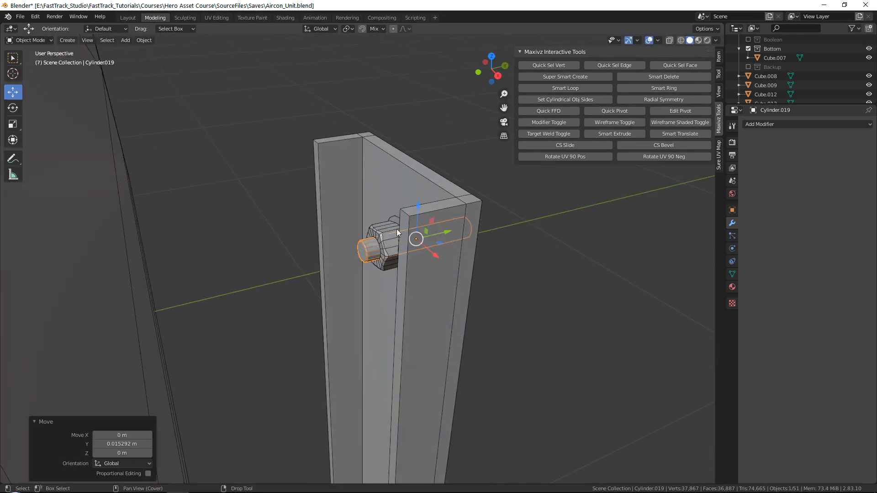
Step: Duplicate the wall rail's shaft, nut and washer and place the copy lower on the rail along Z
{"action": "left_click", "coordinate": [392, 225], "text": "shift"}
{"action": "left_click", "coordinate": [395, 216], "text": "shift"}
{"action": "scroll", "coordinate": [395, 215], "scroll_direction": "down", "scroll_amount": 5}
{"action": "middle_click_drag", "start_coordinate": [396, 215], "coordinate": [389, 115]}
{"action": "key", "text": "ctrl+c"}
{"action": "key", "text": "ctrl+v"}
{"action": "key", "text": "g"}
{"action": "key", "text": "z"}
{"action": "left_click", "coordinate": [394, 297]}
Step: Paste another copy of the rail bolt and lower it along Z to the rail's section beneath the horizontal arm
{"action": "middle_click_drag", "start_coordinate": [393, 297], "coordinate": [405, 111]}
{"action": "key", "text": "ctrl+v"}
{"action": "key", "text": "g"}
{"action": "key", "text": "z"}
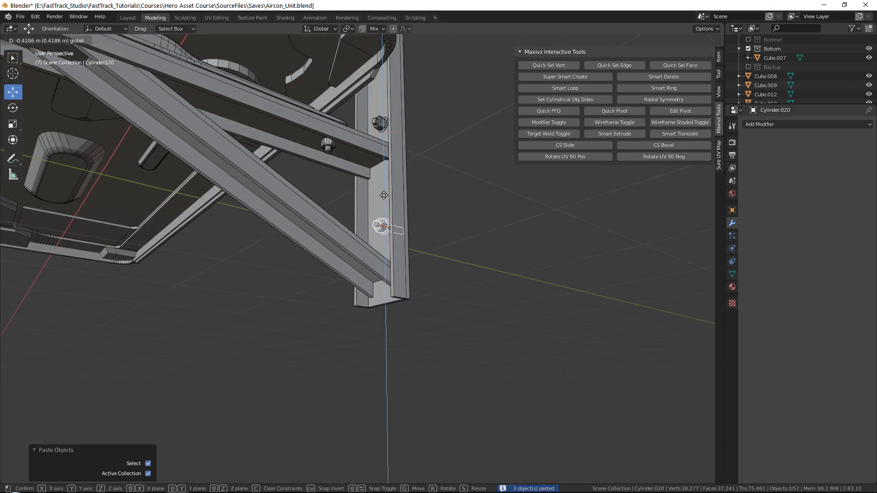
{"action": "left_click", "coordinate": [473, 169]}
{"action": "left_click", "coordinate": [473, 169]}
Step: Cut an edge loop close to the diagonal brace's lower end and flatten it with a Y scale of 0
{"action": "middle_click_drag", "start_coordinate": [473, 169], "coordinate": [408, 215]}
{"action": "left_click", "coordinate": [489, 253]}
{"action": "middle_click_drag", "start_coordinate": [252, 158], "coordinate": [362, 223]}
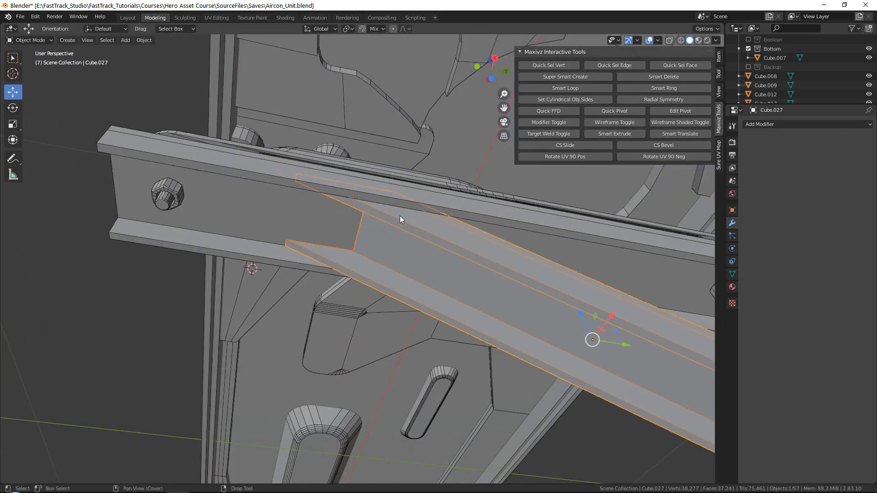
{"action": "middle_click_drag", "start_coordinate": [397, 240], "coordinate": [371, 286]}
{"action": "key", "text": "Tab"}
{"action": "key", "text": "ctrl+r"}
{"action": "left_click", "coordinate": [409, 328]}
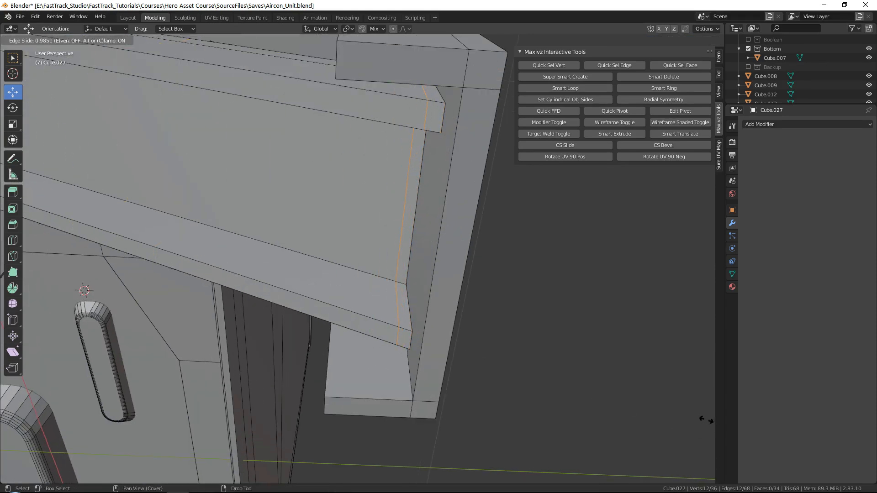
{"action": "left_click", "coordinate": [706, 420]}
{"action": "key", "text": "r"}
{"action": "left_click_drag", "start_coordinate": [441, 211], "coordinate": [414, 210]}
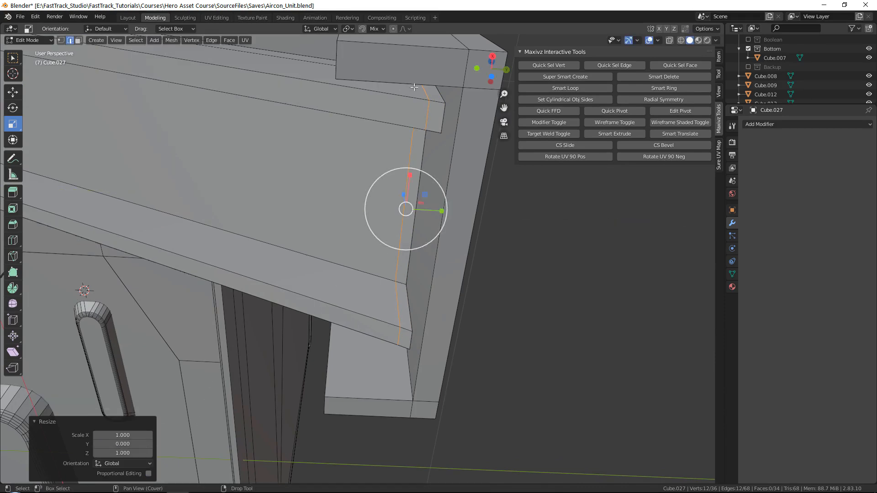
Step: Delete the narrow web face at the brace's lower end and bridge the two opposing inner flange faces
{"action": "middle_click_drag", "start_coordinate": [427, 203], "coordinate": [422, 232], "text": "shift"}
{"action": "key", "text": "3"}
{"action": "left_click", "coordinate": [404, 215]}
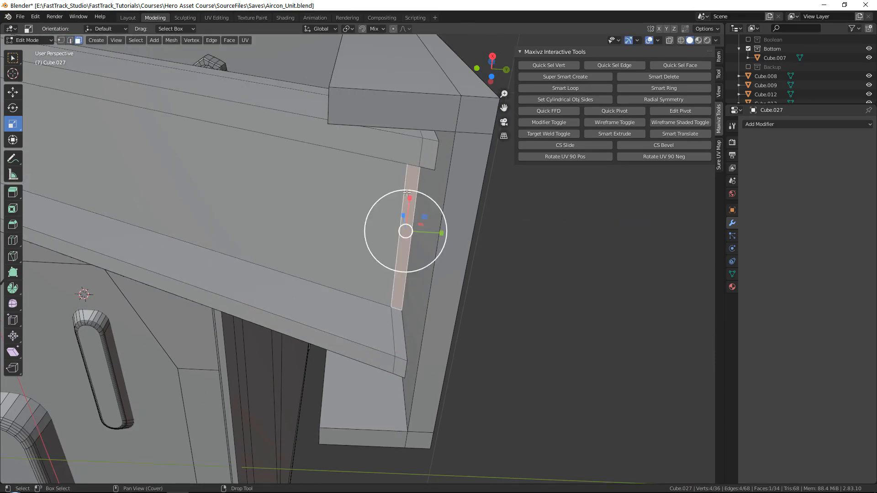
{"action": "key", "text": "Delete"}
{"action": "left_click", "coordinate": [401, 329]}
{"action": "middle_click_drag", "start_coordinate": [400, 329], "coordinate": [490, 316]}
{"action": "left_click", "coordinate": [444, 352], "text": "shift"}
{"action": "right_click", "coordinate": [536, 279]}
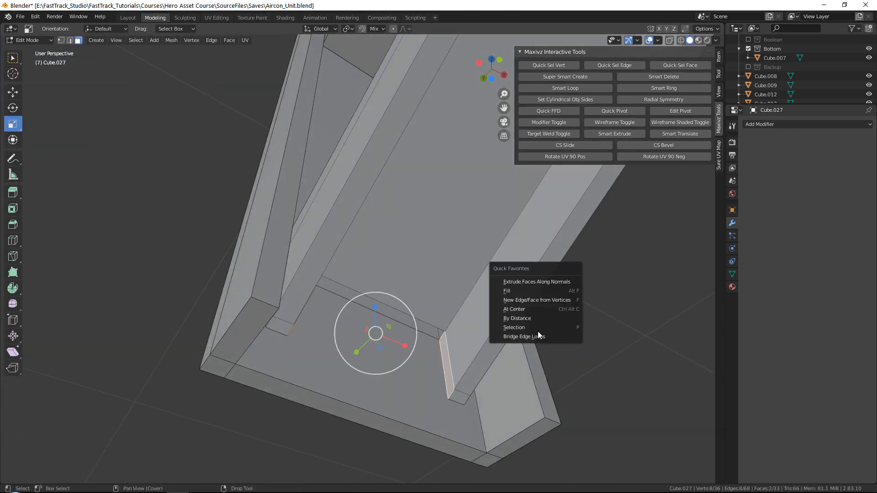
{"action": "left_click", "coordinate": [536, 336]}
{"action": "middle_click_drag", "start_coordinate": [458, 326], "coordinate": [414, 280]}
Step: Shift the edge of the bridged cross piece slightly at the brace's lower end
{"action": "key", "text": "w"}
{"action": "middle_click_drag", "start_coordinate": [492, 235], "coordinate": [429, 256]}
{"action": "key", "text": "2"}
{"action": "left_click", "coordinate": [416, 219]}
{"action": "middle_click_drag", "start_coordinate": [416, 219], "coordinate": [414, 312]}
{"action": "left_click_drag", "start_coordinate": [414, 311], "coordinate": [418, 318]}
{"action": "middle_click_drag", "start_coordinate": [419, 318], "coordinate": [375, 268]}
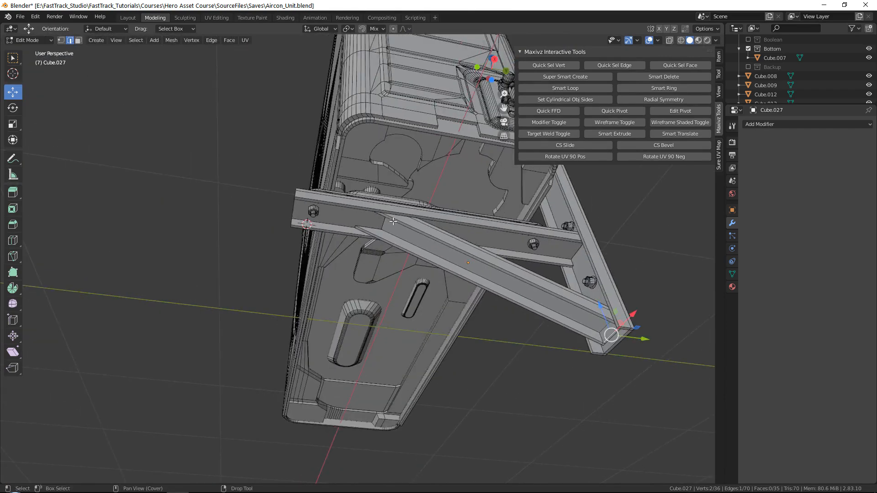
Step: Cut one edge loop near the diagonal brace's upper end with a slide factor of -0.971
{"action": "scroll", "coordinate": [375, 268], "scroll_direction": "up", "scroll_amount": 7}
{"action": "key", "text": "ctrl+r"}
{"action": "left_click", "coordinate": [506, 271]}
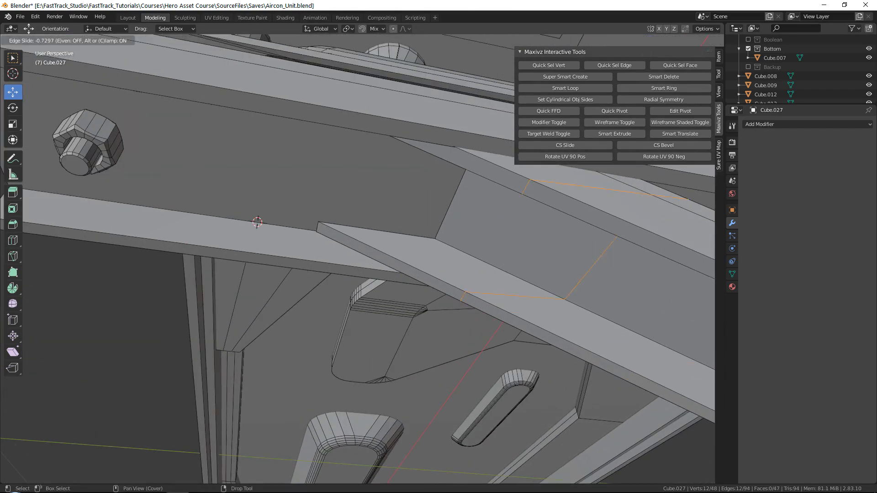
{"action": "left_click", "coordinate": [685, 111]}
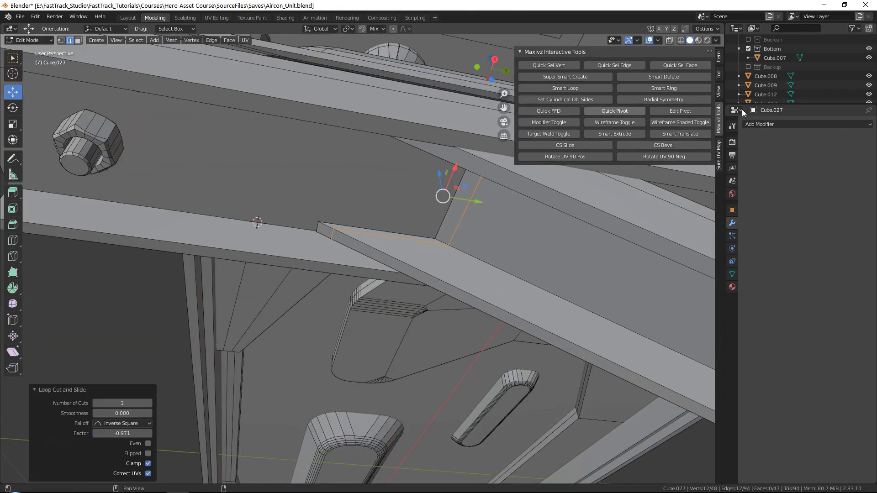
{"action": "middle_click_drag", "start_coordinate": [396, 230], "coordinate": [392, 264], "text": "shift"}
{"action": "scroll", "coordinate": [391, 264], "scroll_direction": "up", "scroll_amount": 2}
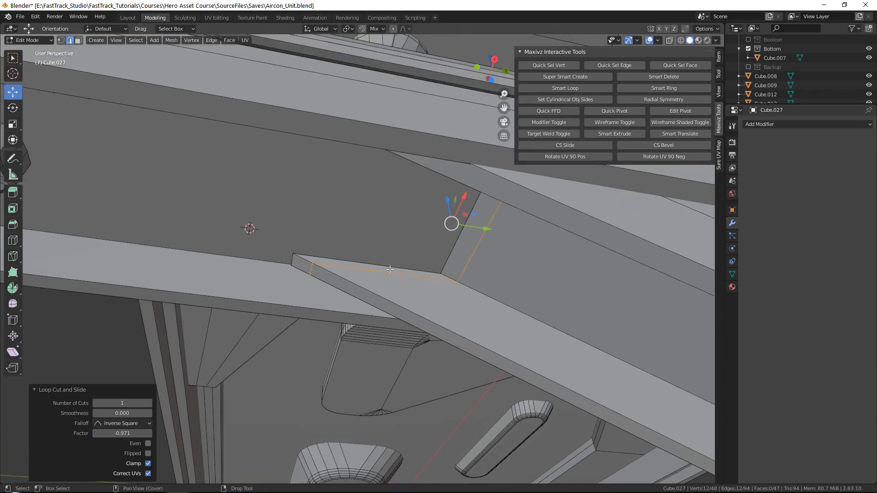
Step: Delete the narrow face at the brace's upper end and bridge the two opposing inner flange faces
{"action": "key", "text": "3"}
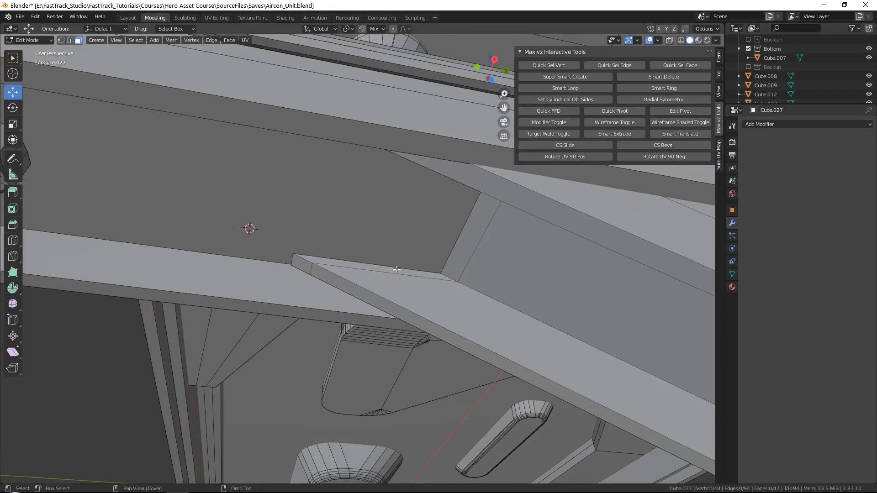
{"action": "middle_click_drag", "start_coordinate": [395, 270], "coordinate": [453, 247]}
{"action": "left_click", "coordinate": [374, 255]}
{"action": "key", "text": "Delete"}
{"action": "left_click", "coordinate": [307, 267]}
{"action": "left_click", "coordinate": [429, 239], "text": "shift"}
{"action": "key", "text": "q"}
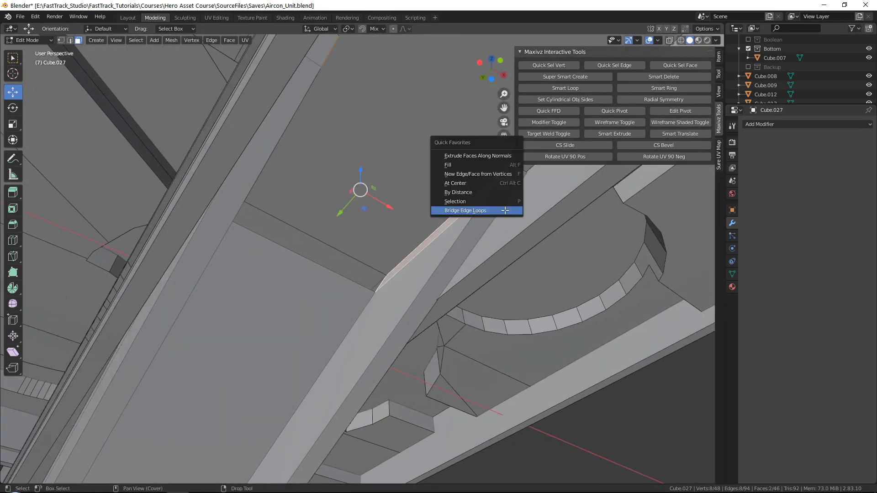
{"action": "left_click", "coordinate": [505, 210]}
{"action": "middle_click_drag", "start_coordinate": [502, 214], "coordinate": [277, 284]}
Step: Select the end edges of the brace's upper cross piece and move them 0.001463 m along Y
{"action": "key", "text": "2"}
{"action": "scroll", "coordinate": [299, 238], "scroll_direction": "up", "scroll_amount": 2}
{"action": "left_click", "coordinate": [299, 237]}
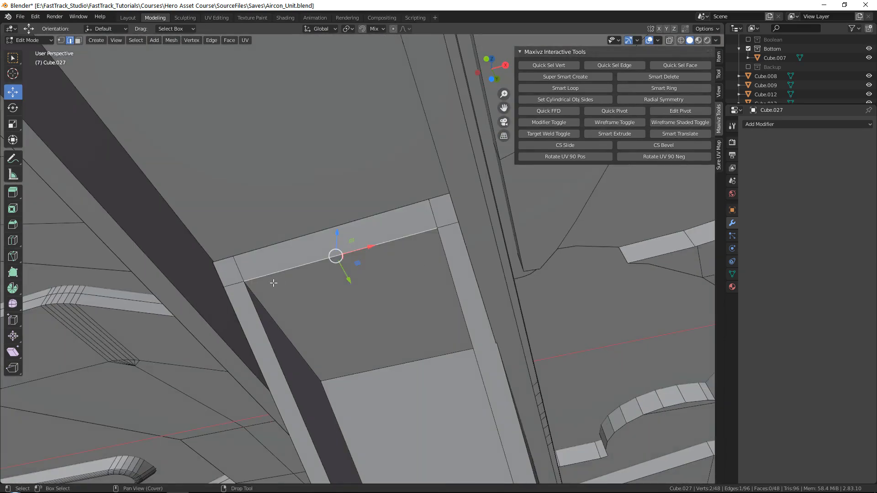
{"action": "middle_click_drag", "start_coordinate": [443, 241], "coordinate": [368, 258]}
{"action": "key", "text": "g"}
{"action": "left_click", "coordinate": [367, 269]}
{"action": "key", "text": "g"}
{"action": "key", "text": "y"}
{"action": "left_click_drag", "start_coordinate": [367, 259], "coordinate": [368, 258]}
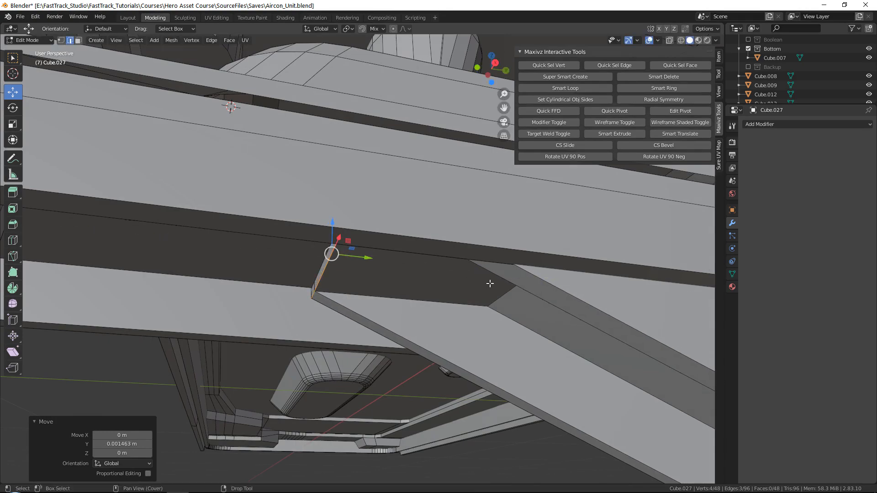
Step: Select the edges of the brace's lower cross piece and move them -0.003402 m along Z
{"action": "left_click", "coordinate": [504, 295]}
{"action": "middle_click_drag", "start_coordinate": [524, 303], "coordinate": [452, 305]}
{"action": "scroll", "coordinate": [453, 310], "scroll_direction": "up", "scroll_amount": 2}
{"action": "left_click", "coordinate": [501, 386]}
{"action": "key", "text": "KP_Decimal"}
{"action": "middle_click_drag", "start_coordinate": [501, 384], "coordinate": [249, 273], "text": "alt"}
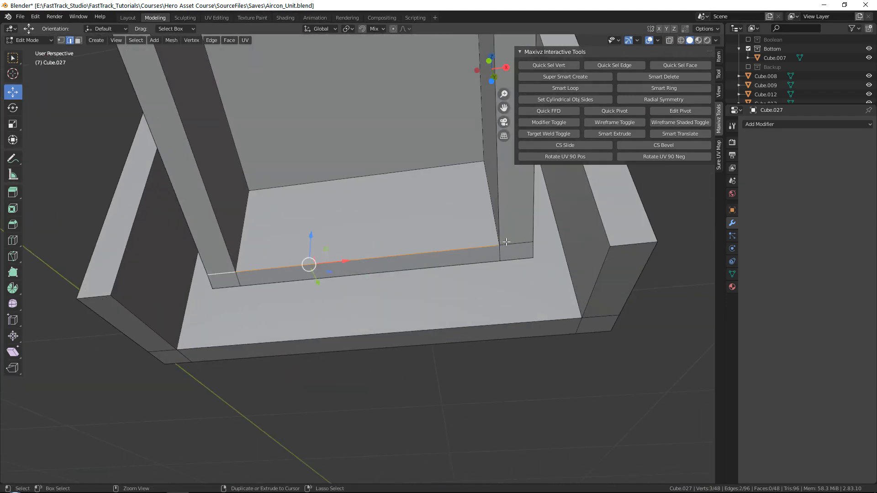
{"action": "middle_click_drag", "start_coordinate": [389, 232], "coordinate": [376, 232]}
{"action": "left_click_drag", "start_coordinate": [361, 223], "coordinate": [363, 233]}
{"action": "scroll", "coordinate": [358, 222], "scroll_direction": "down", "scroll_amount": 5}
{"action": "middle_click_drag", "start_coordinate": [355, 209], "coordinate": [339, 219]}
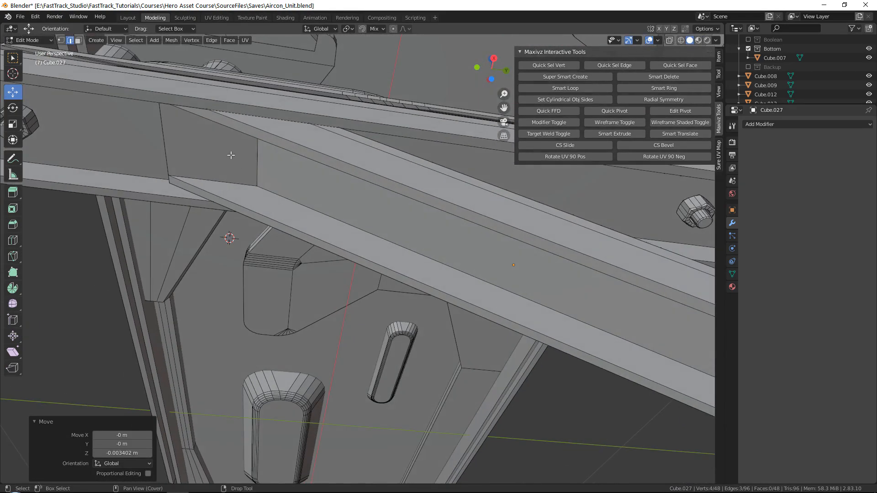
Step: Finish editing the brace mesh, check the bracket from several sides and save the file
{"action": "middle_click_drag", "start_coordinate": [233, 160], "coordinate": [284, 216], "text": "shift"}
{"action": "scroll", "coordinate": [326, 281], "scroll_direction": "down", "scroll_amount": 5}
{"action": "scroll", "coordinate": [209, 258], "scroll_direction": "up", "scroll_amount": 5}
{"action": "key", "text": "Tab"}
{"action": "scroll", "coordinate": [215, 331], "scroll_direction": "down", "scroll_amount": 5}
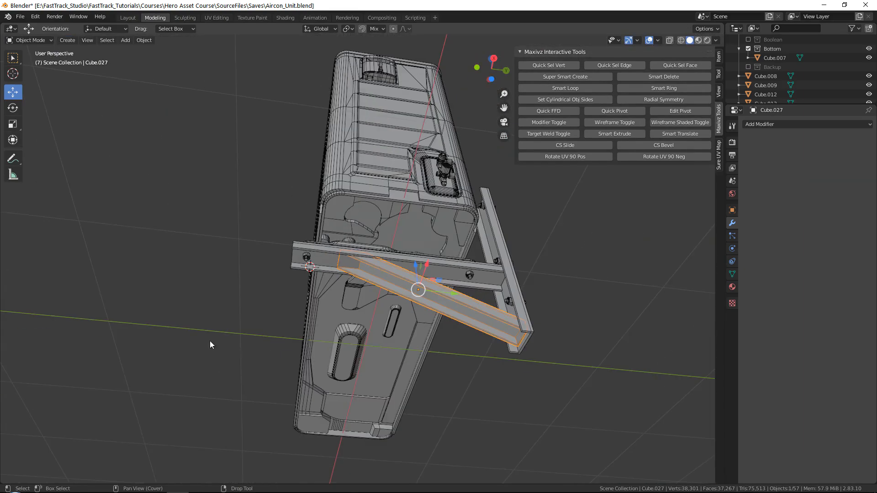
{"action": "scroll", "coordinate": [427, 325], "scroll_direction": "up", "scroll_amount": 4}
{"action": "middle_click_drag", "start_coordinate": [426, 325], "coordinate": [405, 356]}
{"action": "scroll", "coordinate": [456, 348], "scroll_direction": "up", "scroll_amount": 2}
{"action": "scroll", "coordinate": [431, 341], "scroll_direction": "up", "scroll_amount": 3}
{"action": "scroll", "coordinate": [404, 355], "scroll_direction": "down", "scroll_amount": 4}
{"action": "middle_click_drag", "start_coordinate": [407, 229], "coordinate": [425, 274]}
{"action": "key", "text": "ctrl+s"}
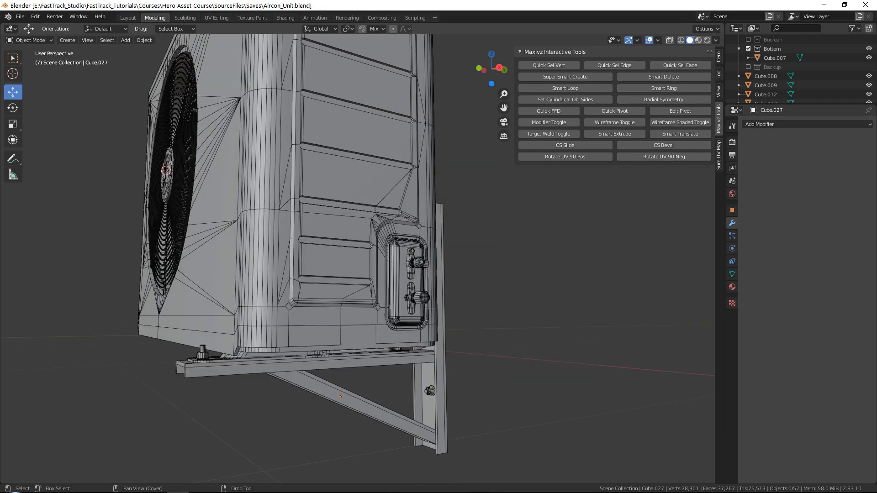
Step: Switch to Windows Photo Viewer and compare the brackets and underside of the unit in the reference photo
{"action": "scroll", "coordinate": [342, 189], "scroll_direction": "down", "scroll_amount": 3}
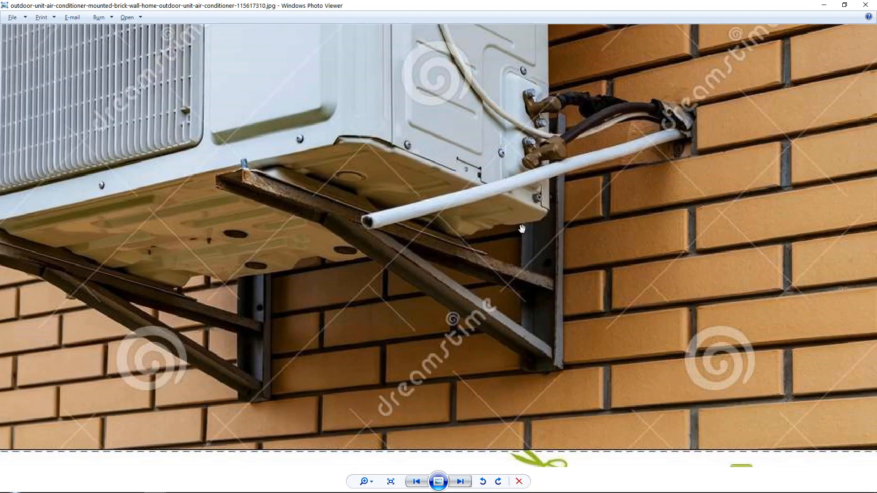
{"action": "scroll", "coordinate": [542, 221], "scroll_direction": "down", "scroll_amount": 4}
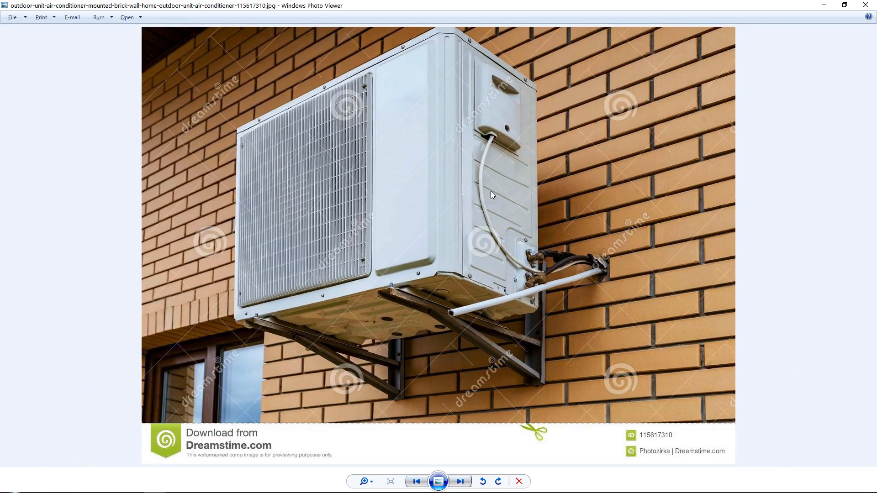
{"action": "scroll", "coordinate": [465, 289], "scroll_direction": "up", "scroll_amount": 3}
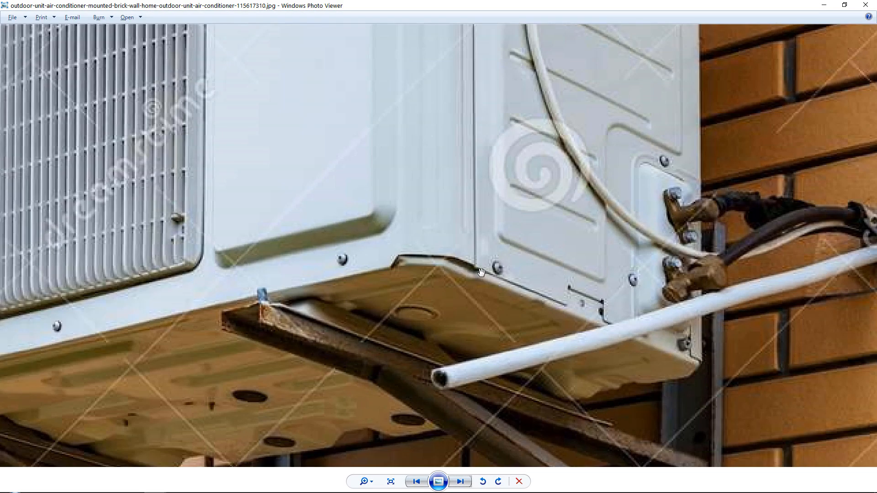
{"action": "scroll", "coordinate": [494, 269], "scroll_direction": "down", "scroll_amount": 3}
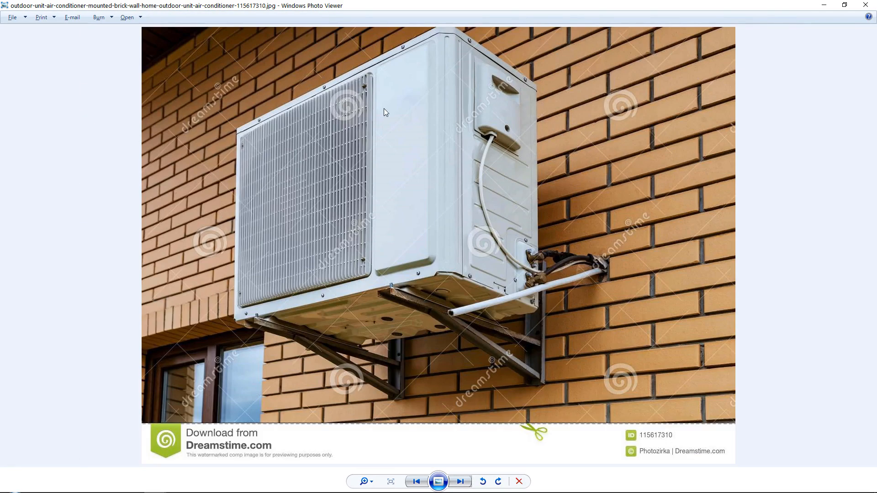
{"action": "left_click_drag", "start_coordinate": [434, 6], "coordinate": [876, 123]}
Step: Return to Blender, review the complete unit with its bracket and save Aircon_Unit.blend again
{"action": "middle_click_drag", "start_coordinate": [497, 207], "coordinate": [538, 271], "text": "shift"}
{"action": "scroll", "coordinate": [538, 272], "scroll_direction": "down", "scroll_amount": 4}
{"action": "middle_click_drag", "start_coordinate": [471, 235], "coordinate": [513, 206]}
{"action": "key", "text": "ctrl+s"}
{"action": "middle_click_drag", "start_coordinate": [450, 237], "coordinate": [476, 225]}
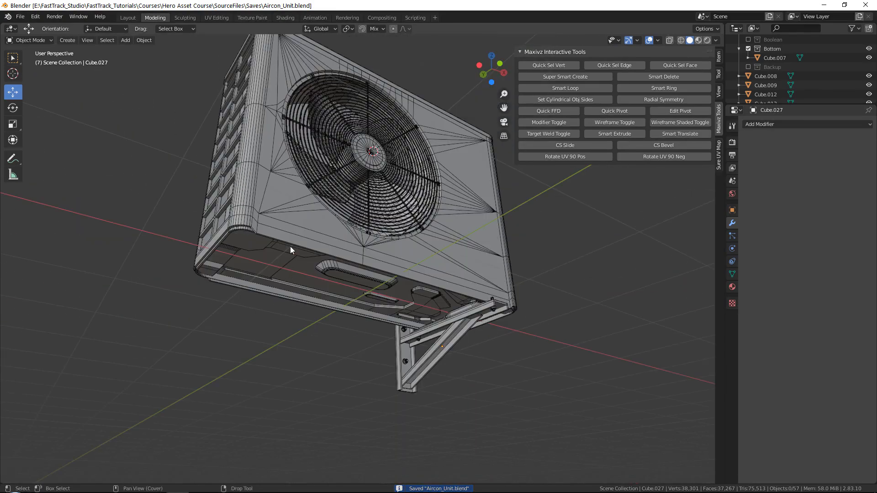
{"action": "middle_click_drag", "start_coordinate": [458, 288], "coordinate": [368, 319]}
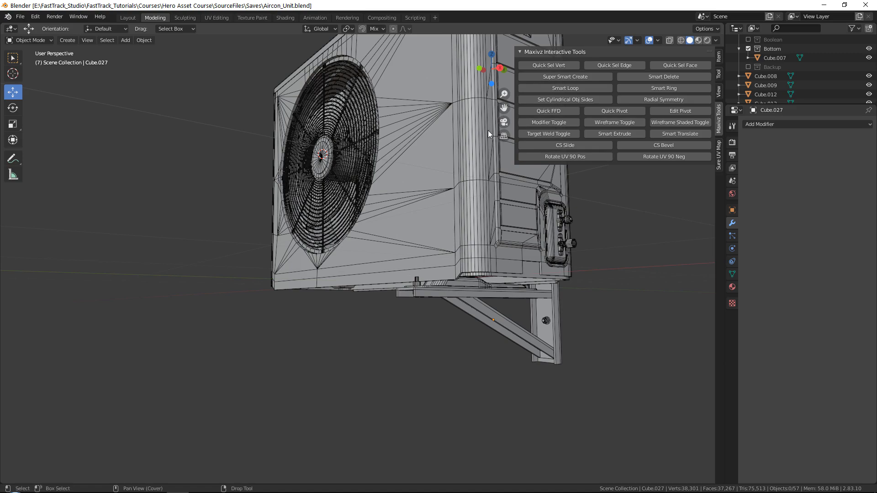
{"action": "middle_click_drag", "start_coordinate": [490, 129], "coordinate": [460, 216]}
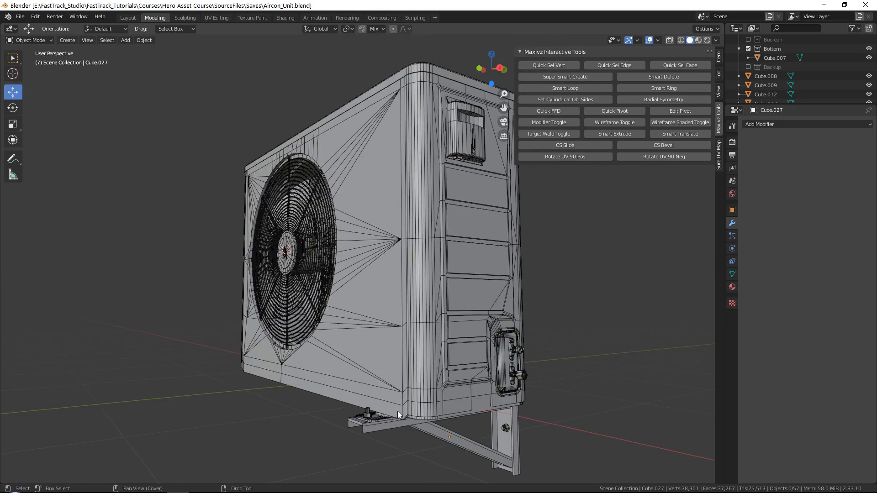
{"action": "middle_click_drag", "start_coordinate": [426, 261], "coordinate": [451, 253]}
{"action": "key", "text": "ctrl+s"}
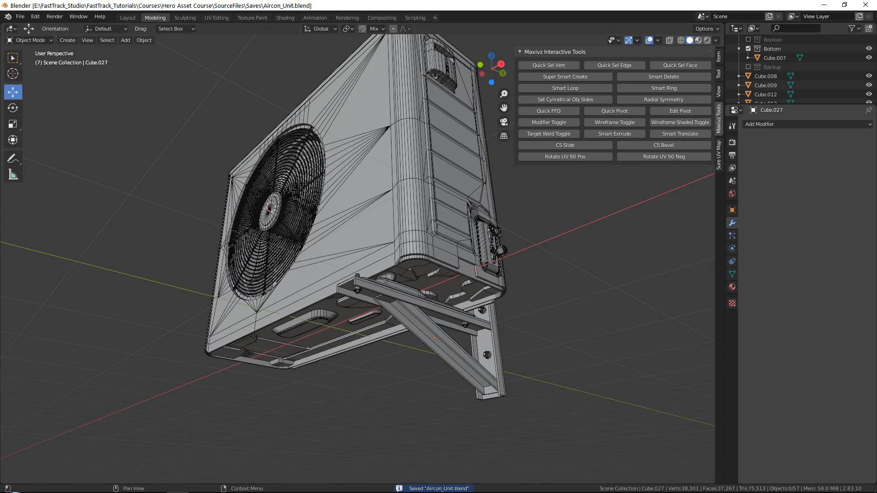